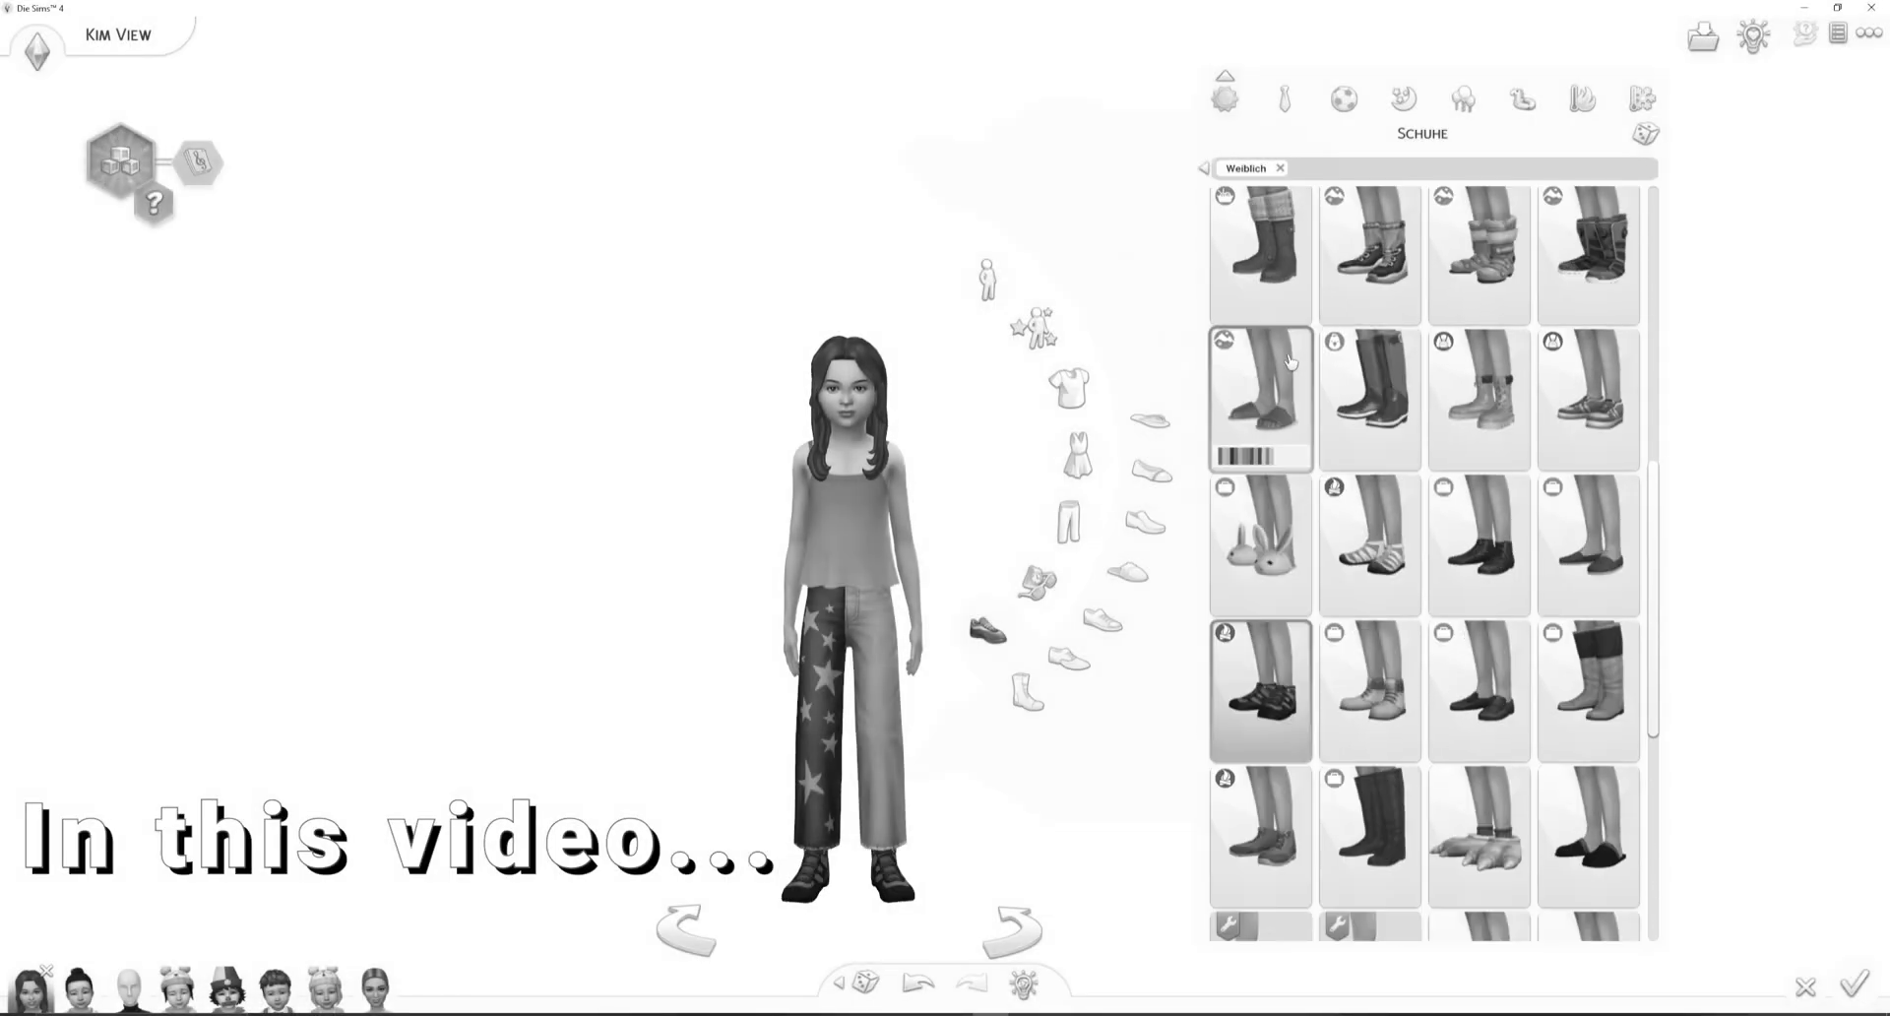
# Try two different tall boot styles on the child Sim
pyautogui.click(1266, 285)
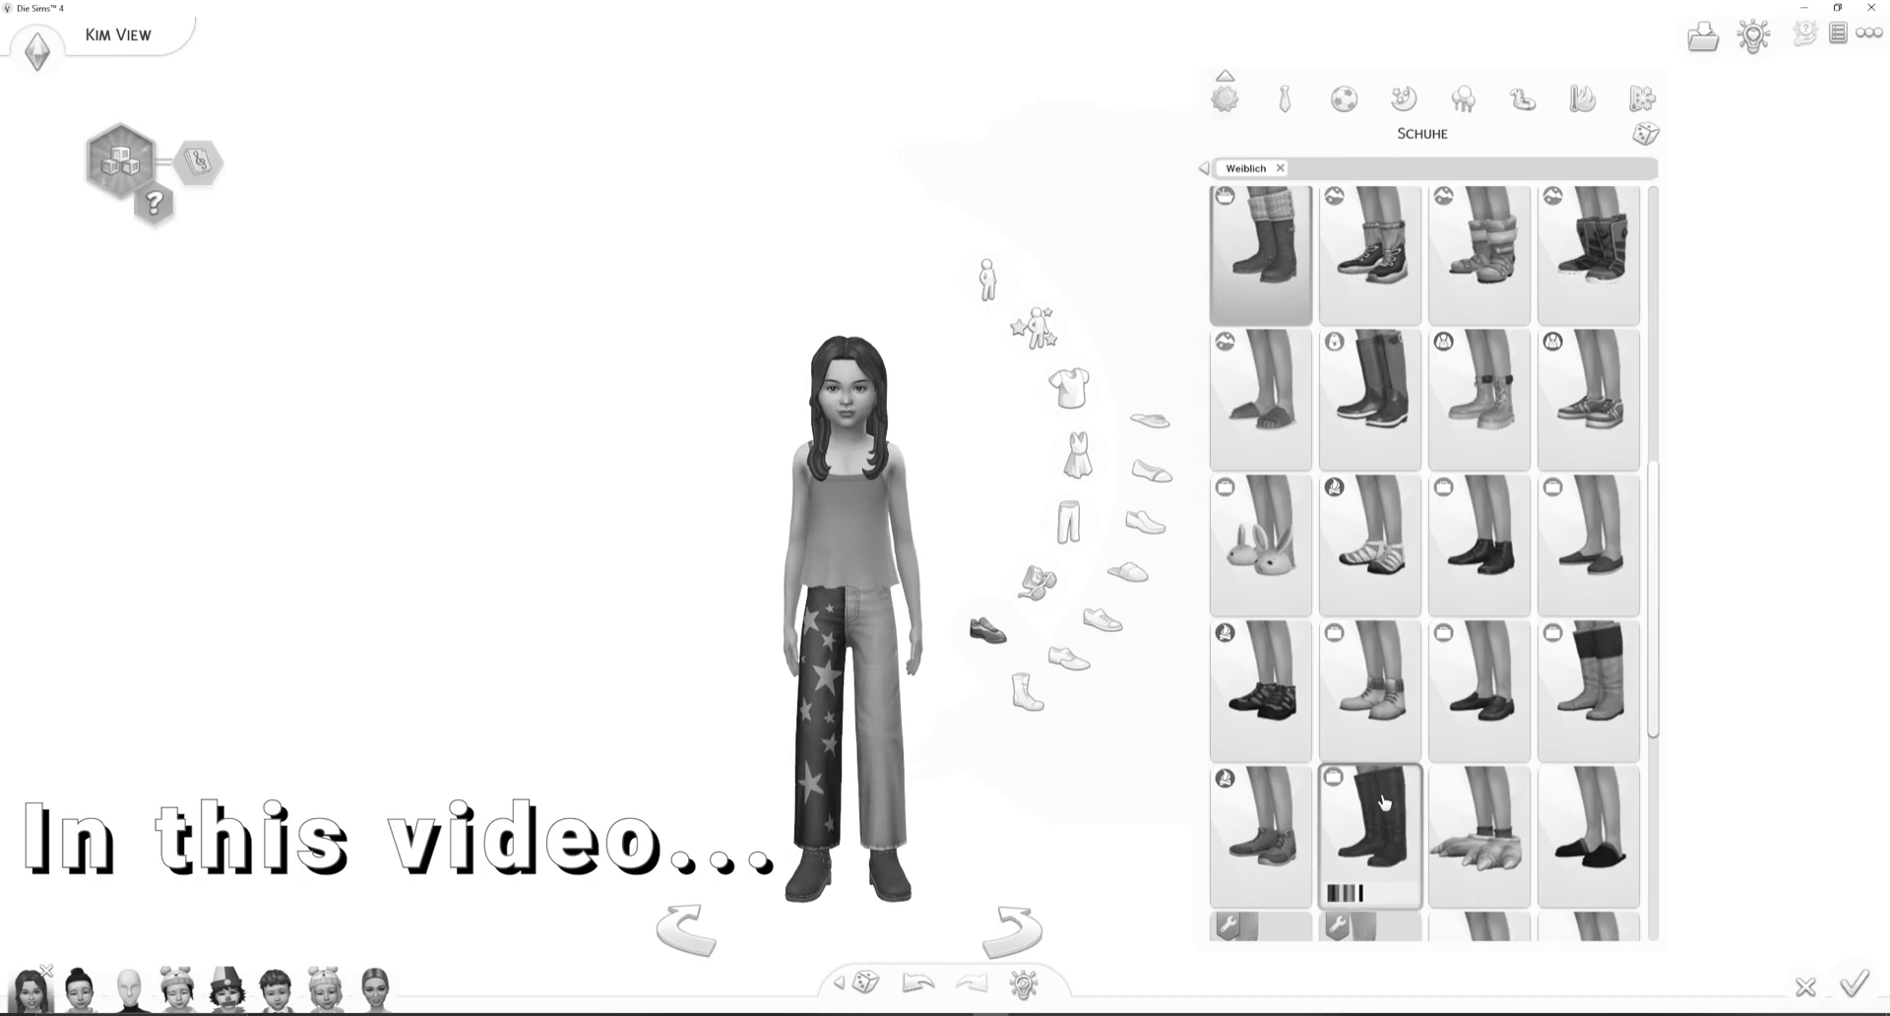
pyautogui.click(1384, 804)
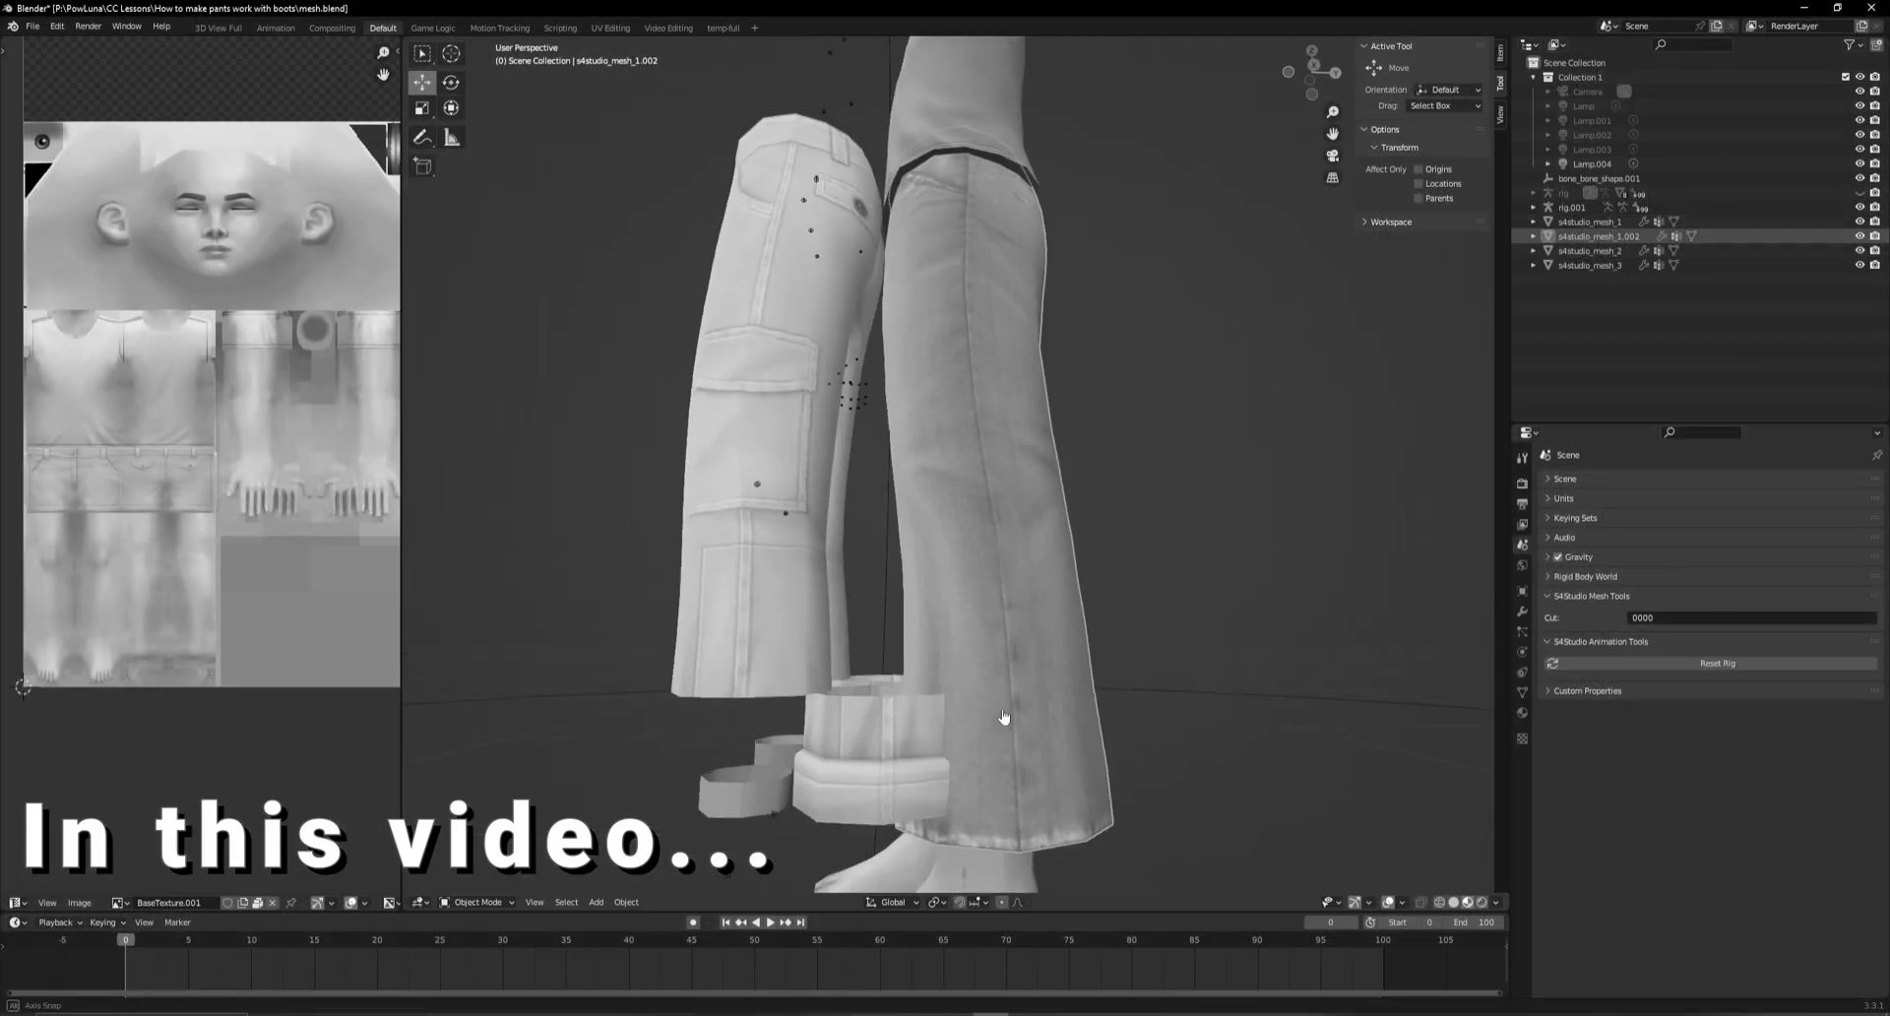
# In Blender, edit the jeans mesh and box-select the lowest leg rows in its UV layout
pyautogui.moveTo(1004, 717)
pyautogui.mouseDown(button='middle')
pyautogui.moveTo(1021, 713)
pyautogui.moveTo(979, 697)
pyautogui.mouseUp(button='middle')
pyautogui.press('Tab')
pyautogui.scroll(2, 29, 581)
pyautogui.moveTo(29, 581); pyautogui.dragTo(54, 614, button='middle')
pyautogui.press('b')
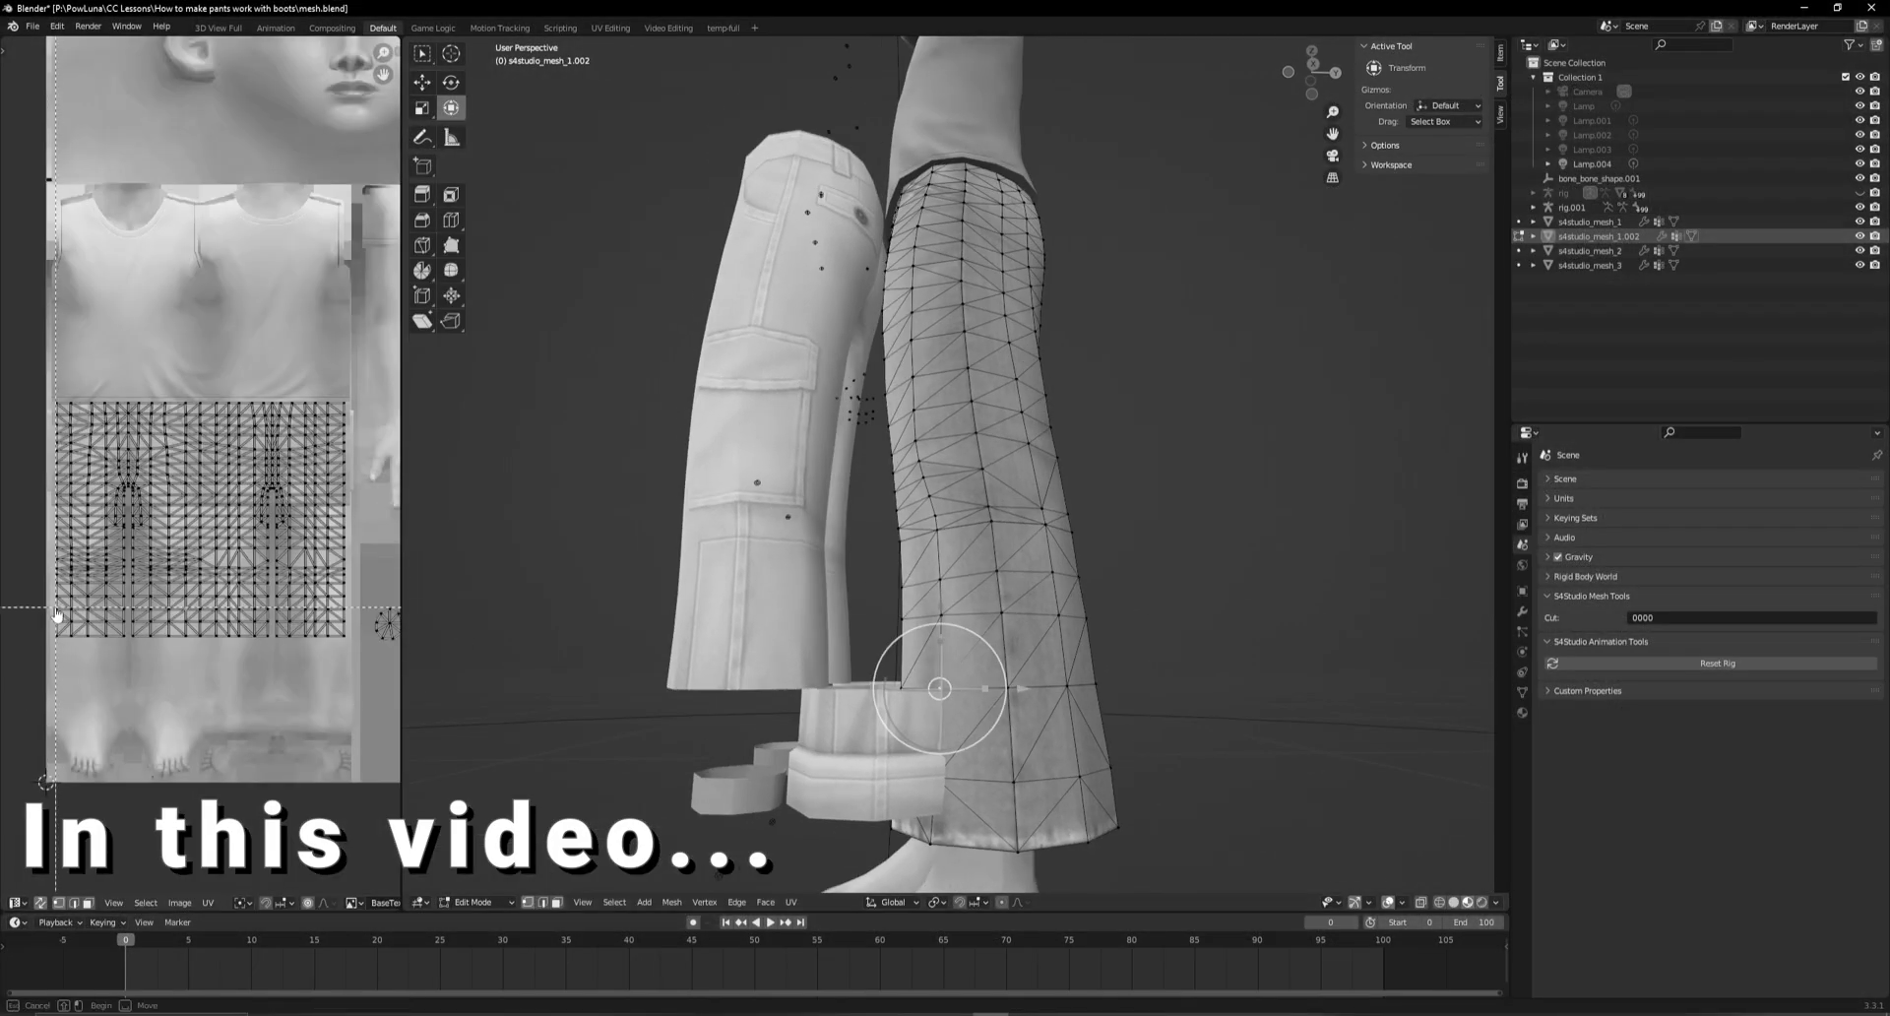
pyautogui.moveTo(52, 608); pyautogui.dragTo(369, 654)
pyautogui.moveTo(388, 620); pyautogui.dragTo(254, 599, button='middle')
pyautogui.moveTo(891, 694); pyautogui.dragTo(970, 690, button='middle')
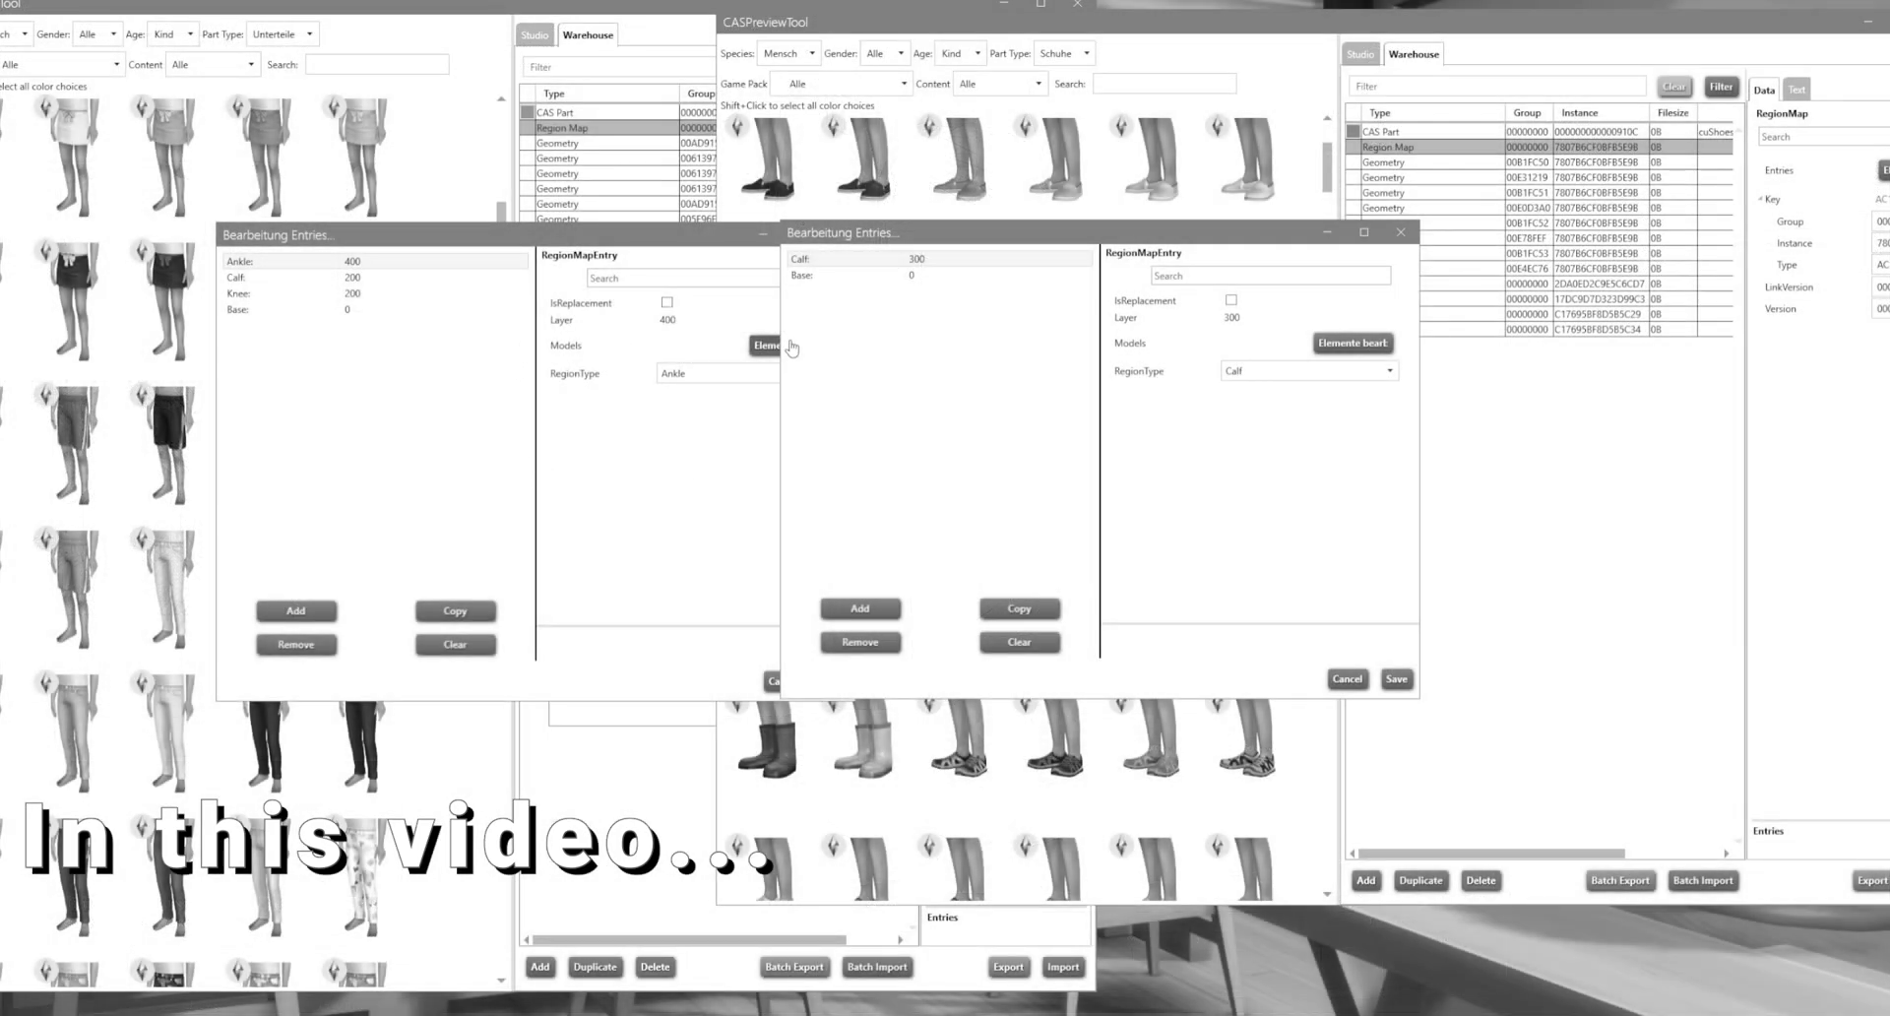
# Examine the RegionMap entries of the pants and the shoes side by side in Sims 4 Studio
pyautogui.click(405, 279)
pyautogui.click(930, 267)
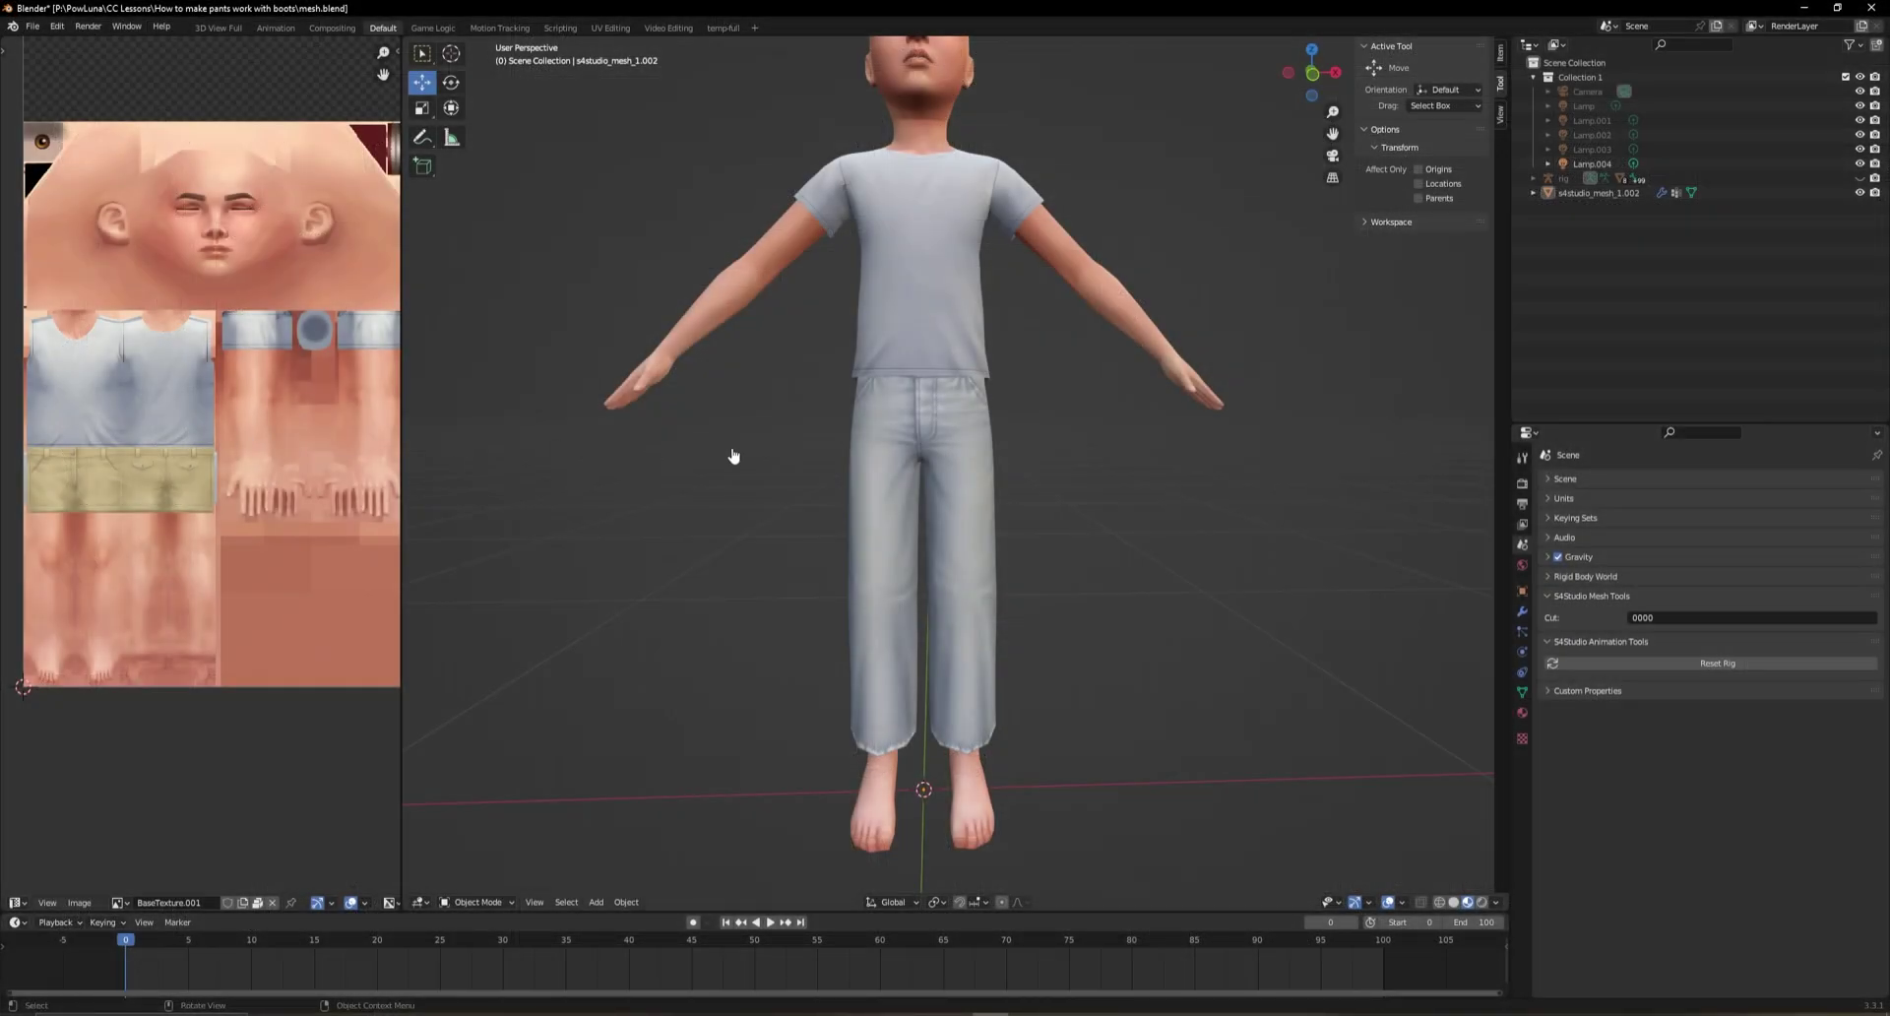
# Select the jeans mesh in Blender and test-move it as a single piece
pyautogui.click(976, 516)
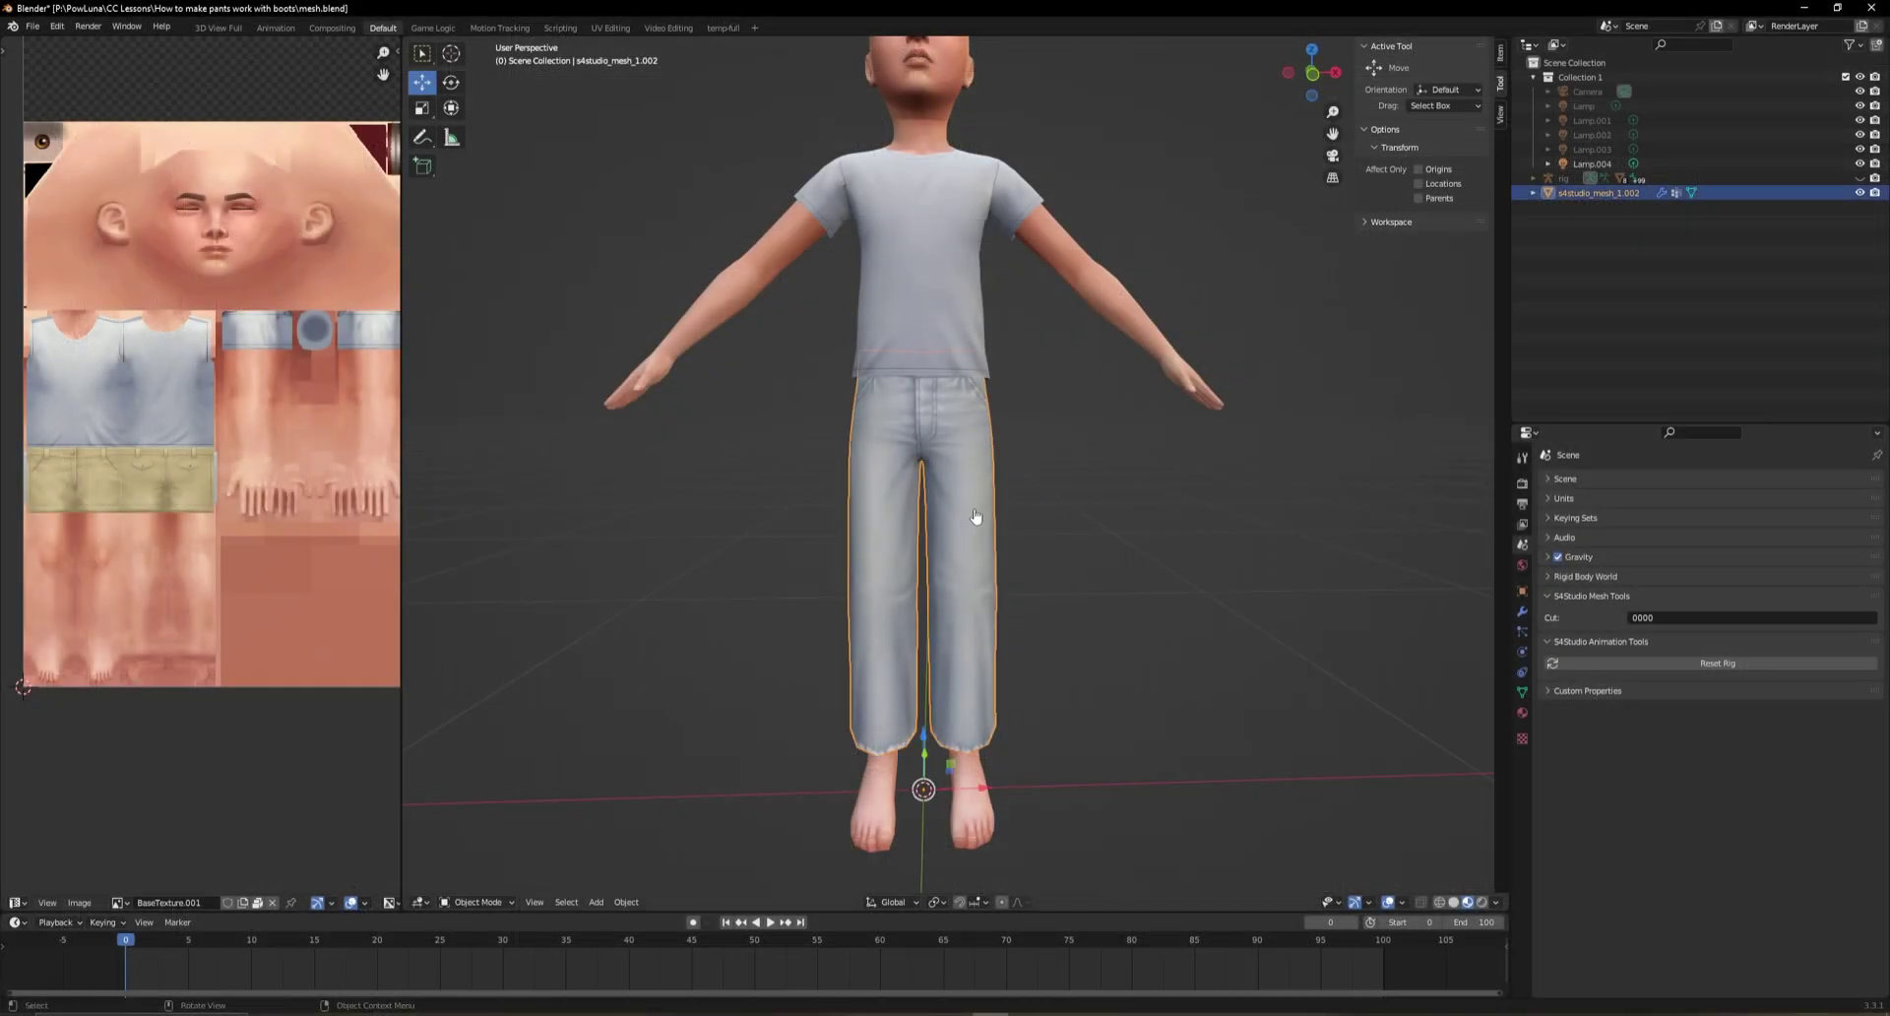
pyautogui.press('g')
pyautogui.rightClick(1025, 640)
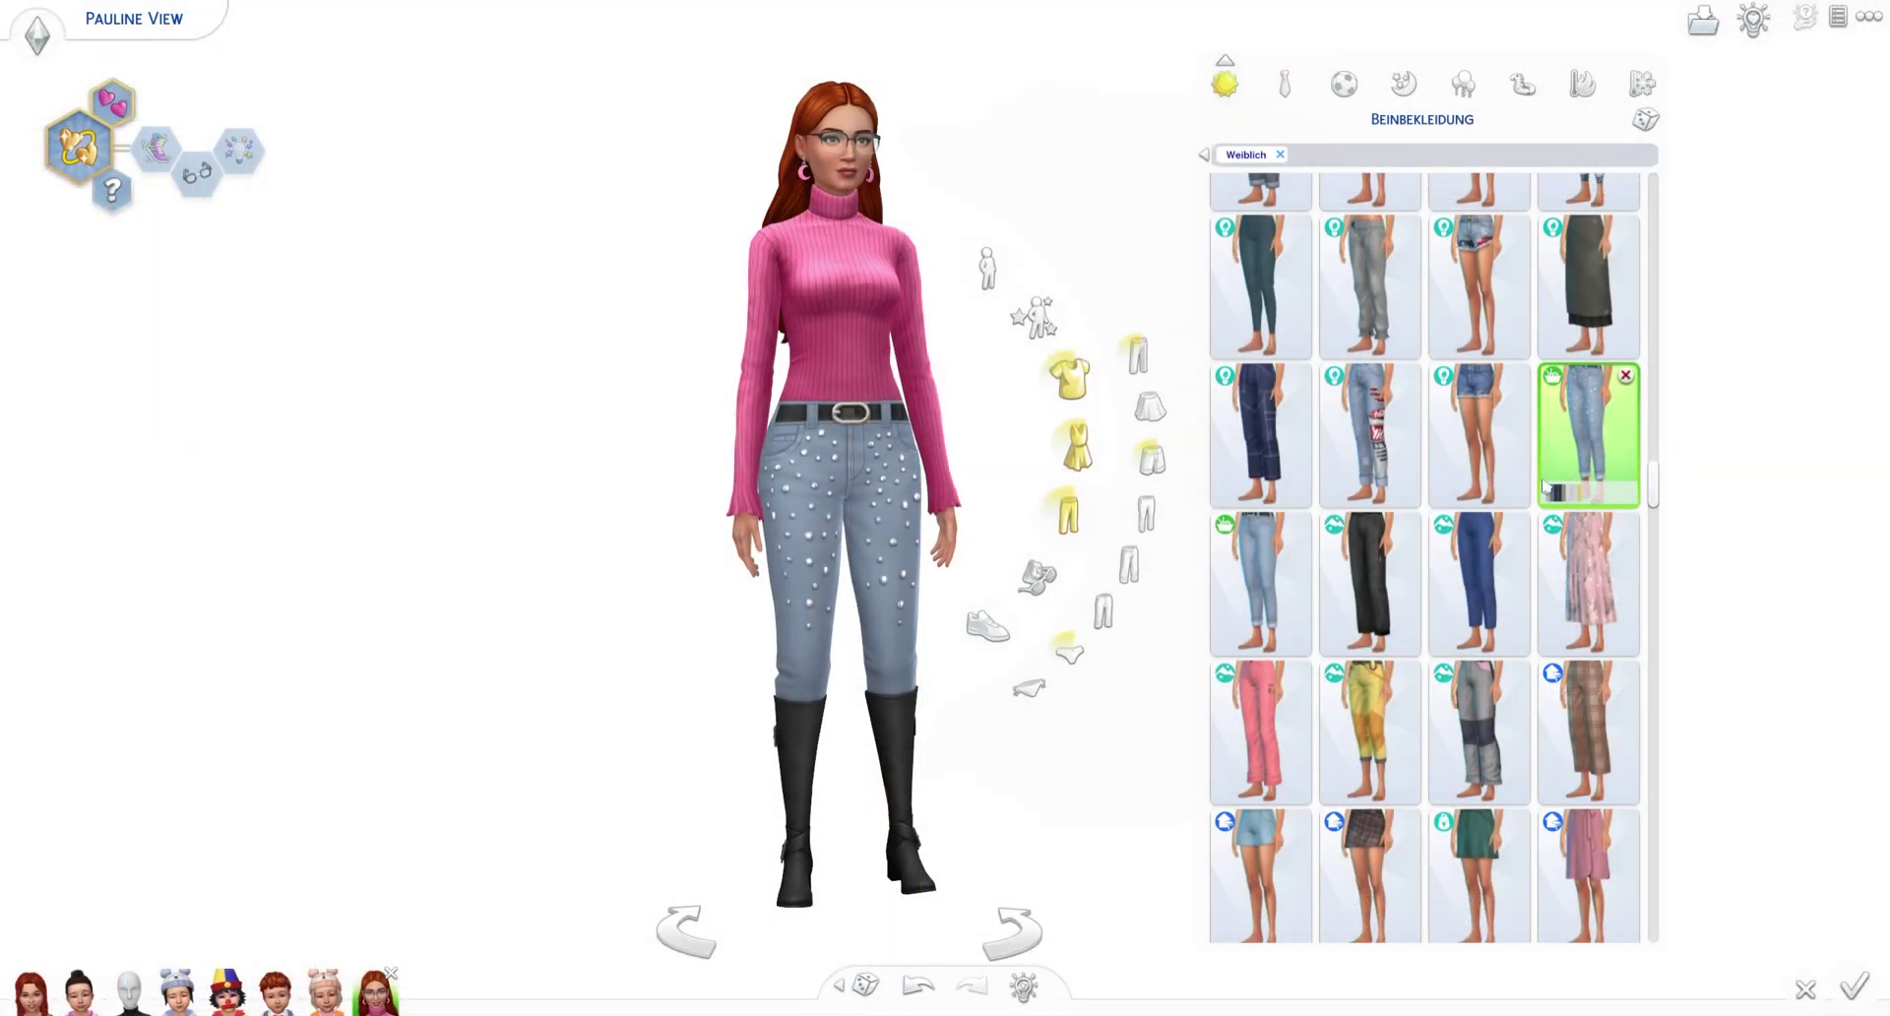
# In The Sims 4, try the drawstring trousers and the green wide-leg trousers on the adult Sim wearing tall boots
pyautogui.moveTo(1081, 775); pyautogui.dragTo(1017, 774)
pyautogui.scroll(3, 1374, 553)
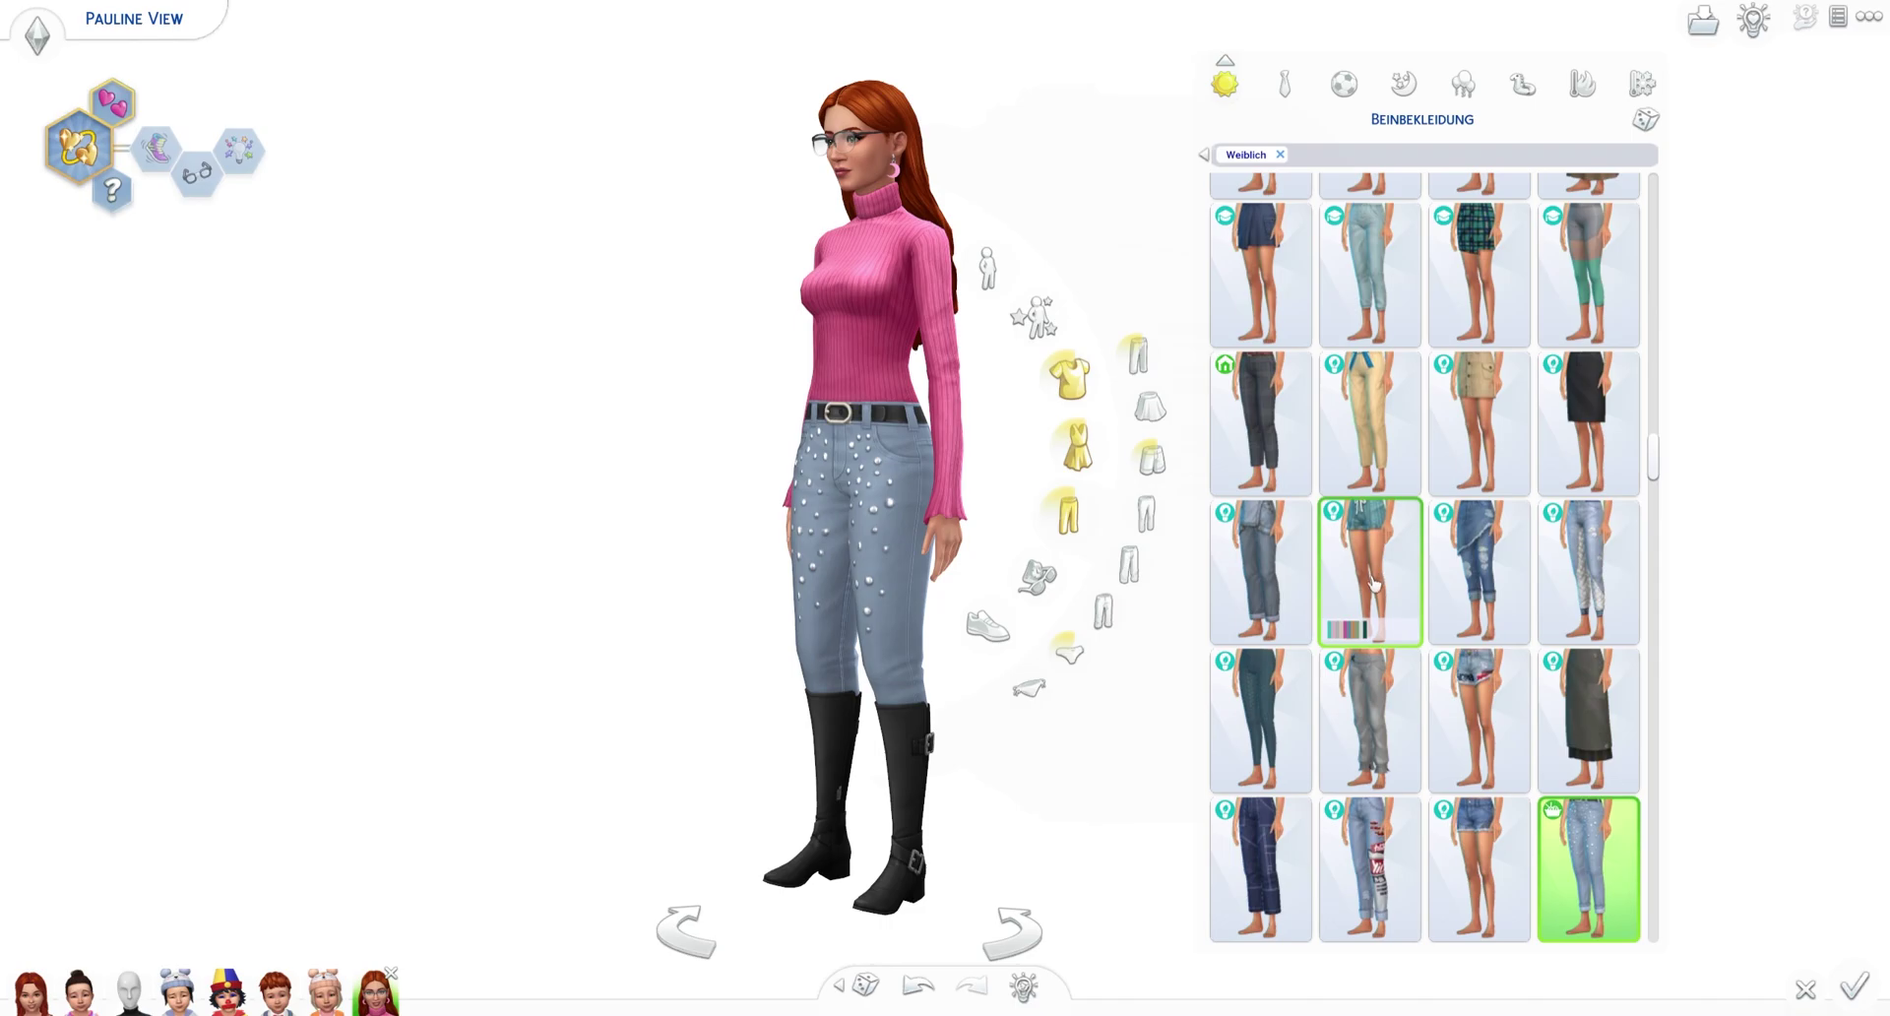
pyautogui.click(1364, 483)
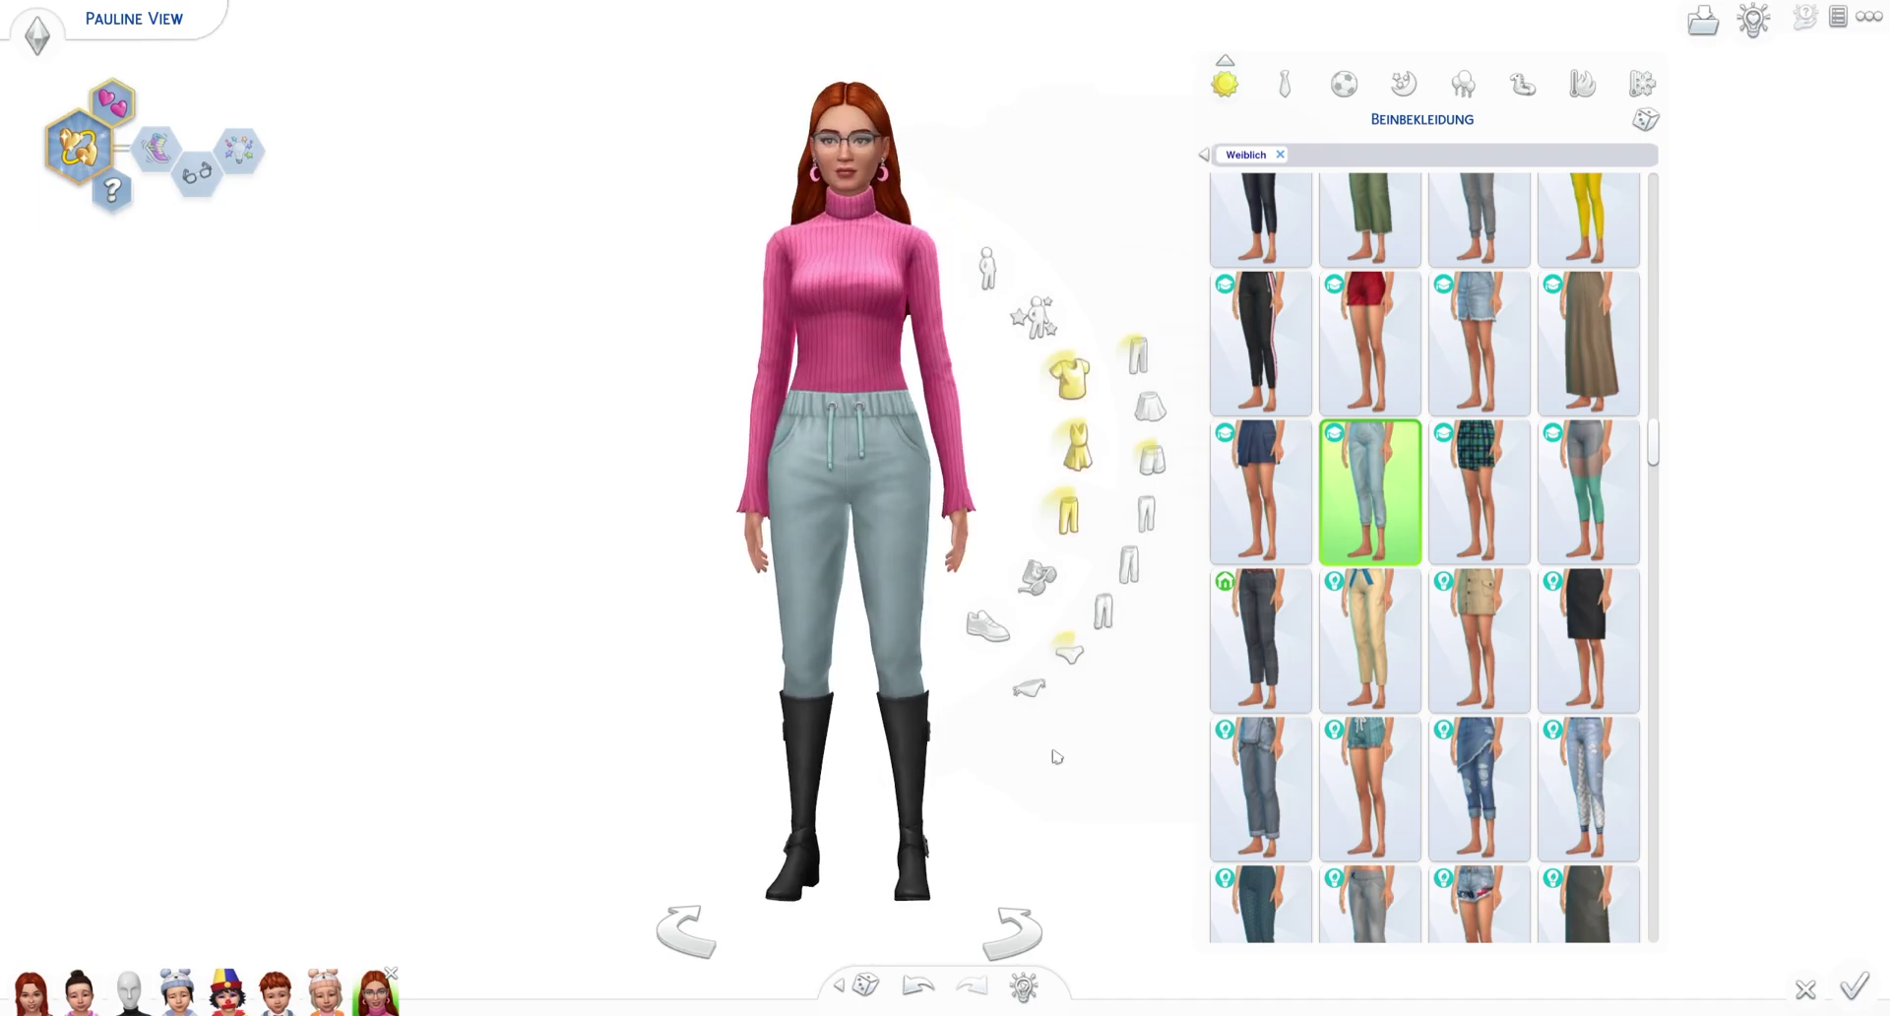
pyautogui.scroll(2, 1124, 777)
pyautogui.click(1371, 303)
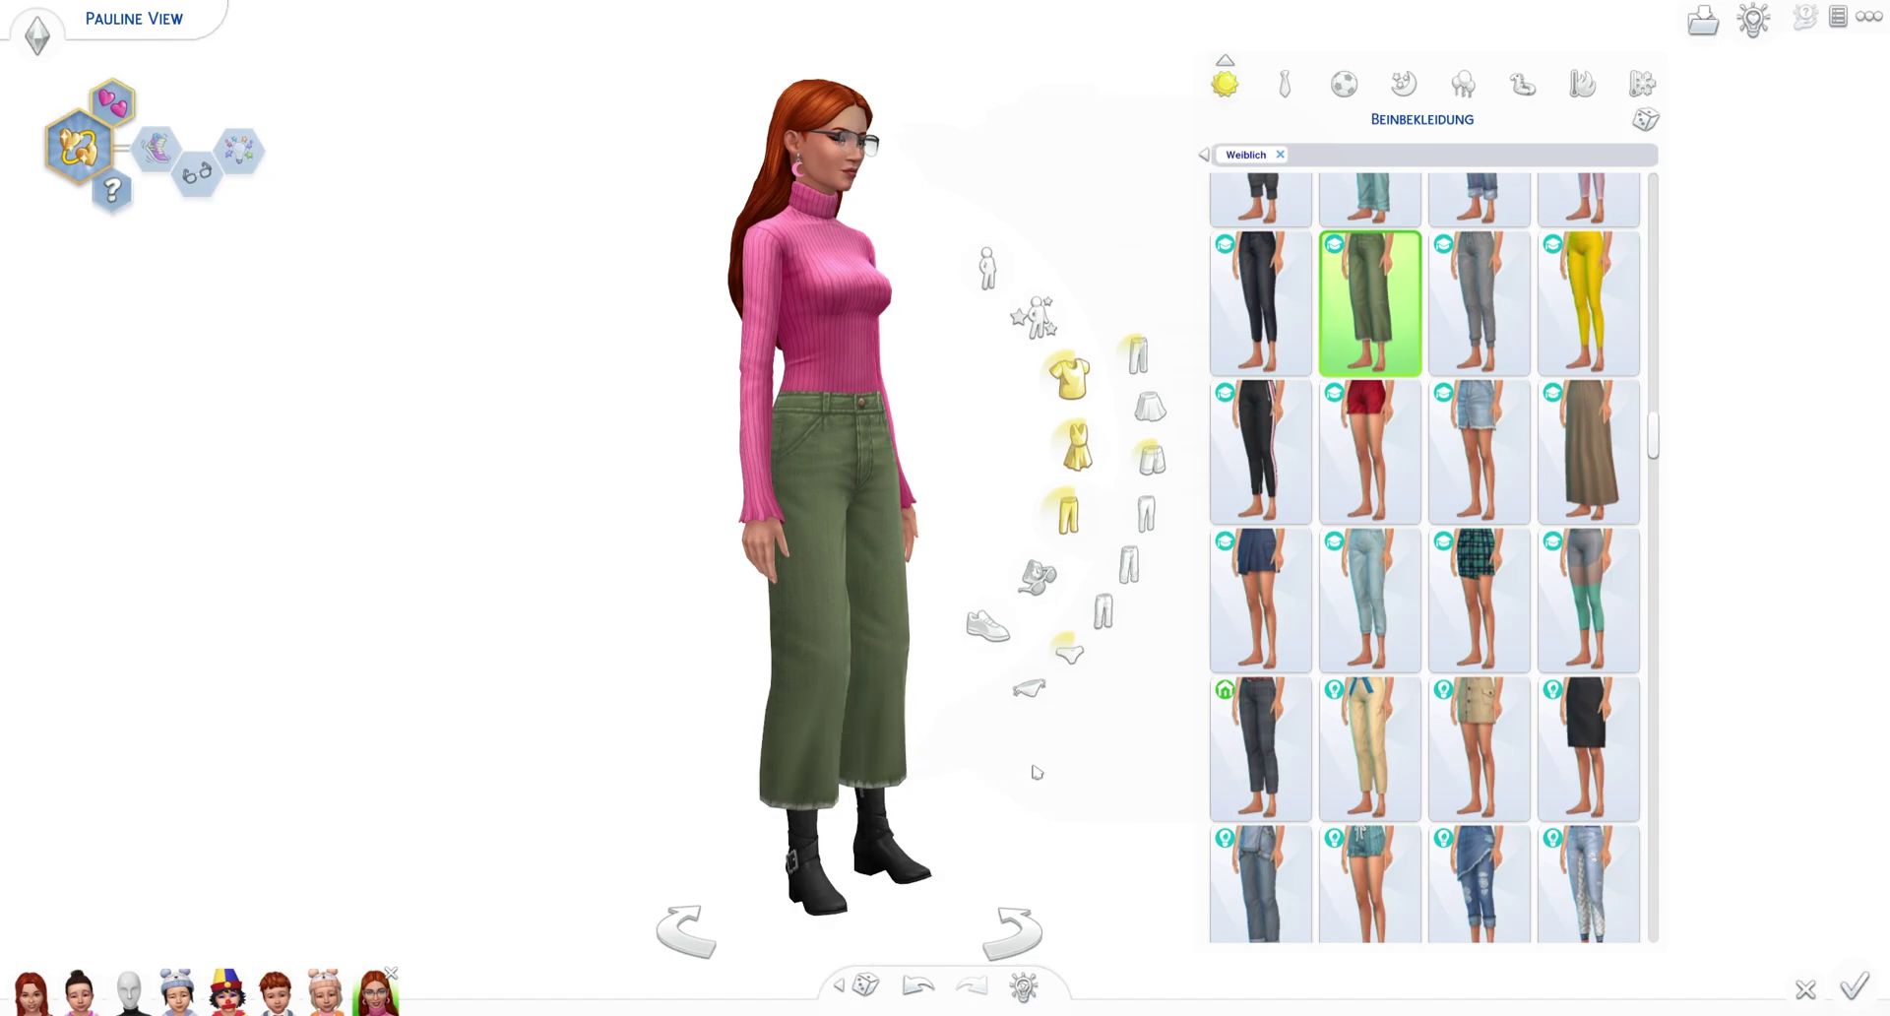
pyautogui.scroll(2, 1415, 642)
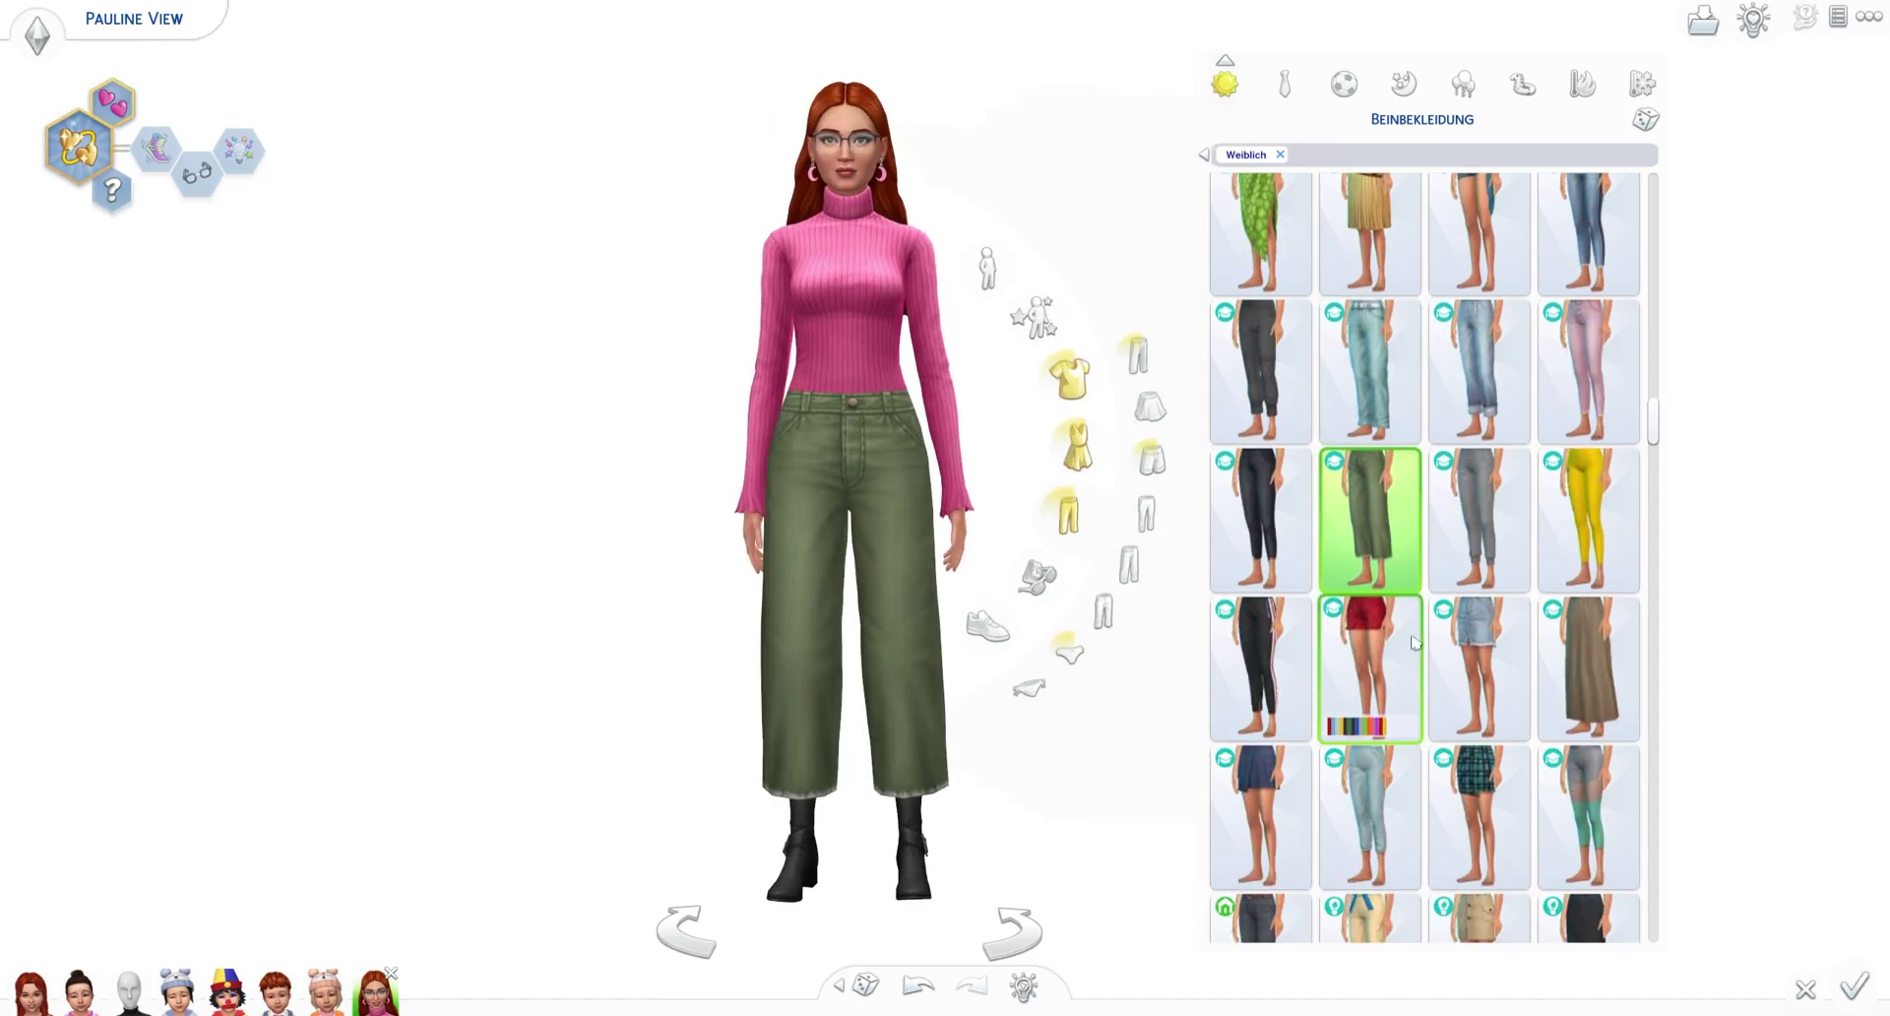
# Try the cuffed jeans and other trouser styles on the Sim to compare how they fit over the boots
pyautogui.click(1477, 379)
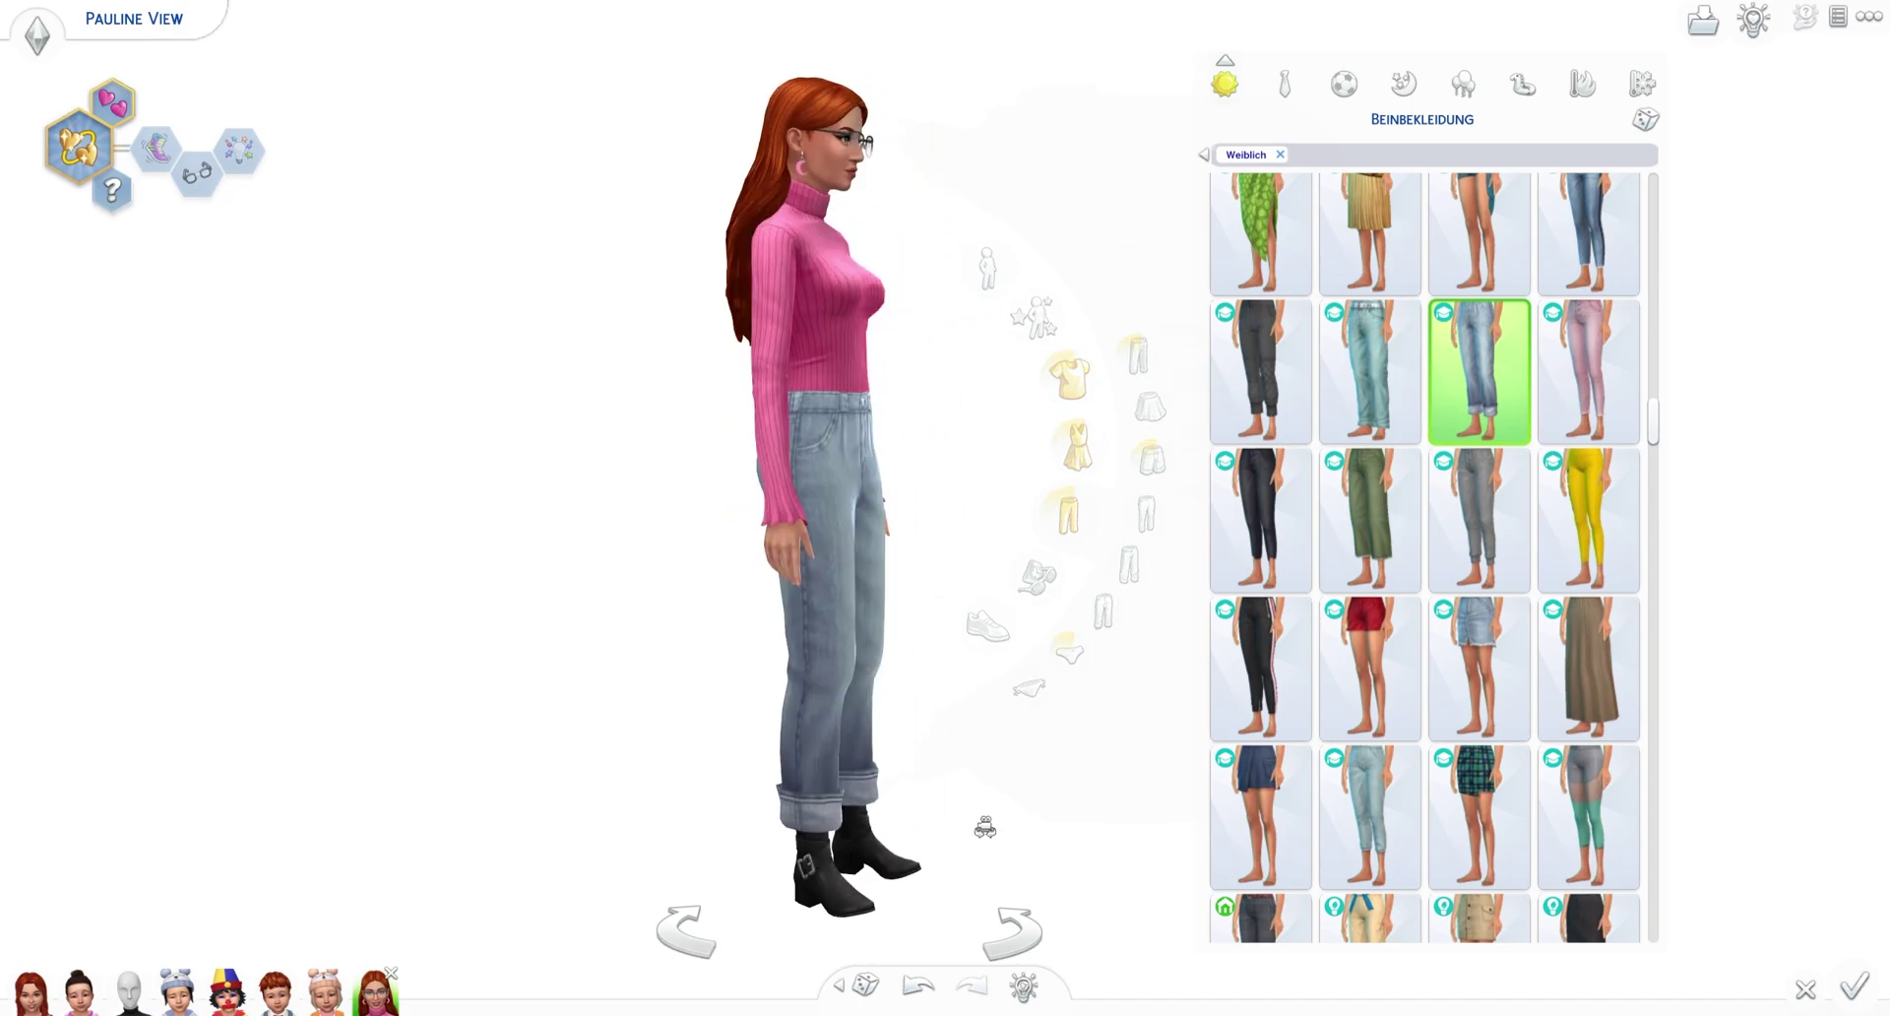
pyautogui.click(1346, 402)
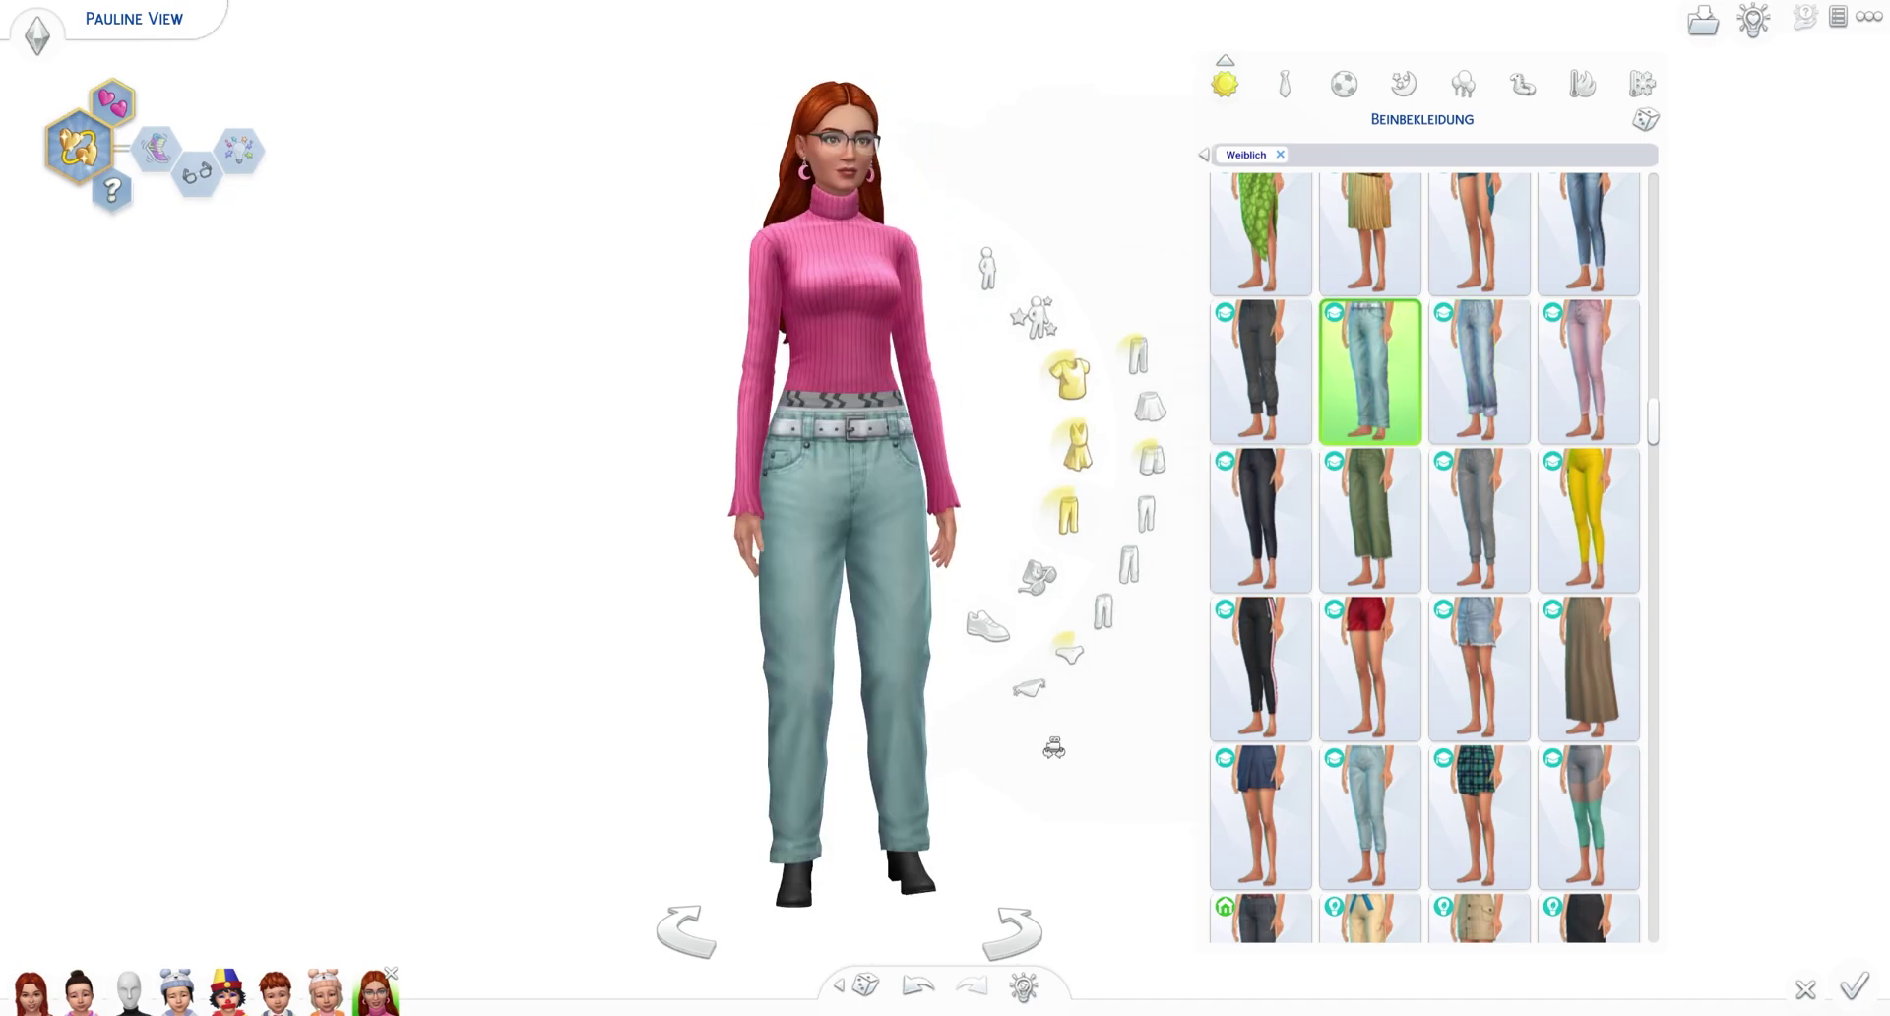
pyautogui.scroll(10, 1379, 680)
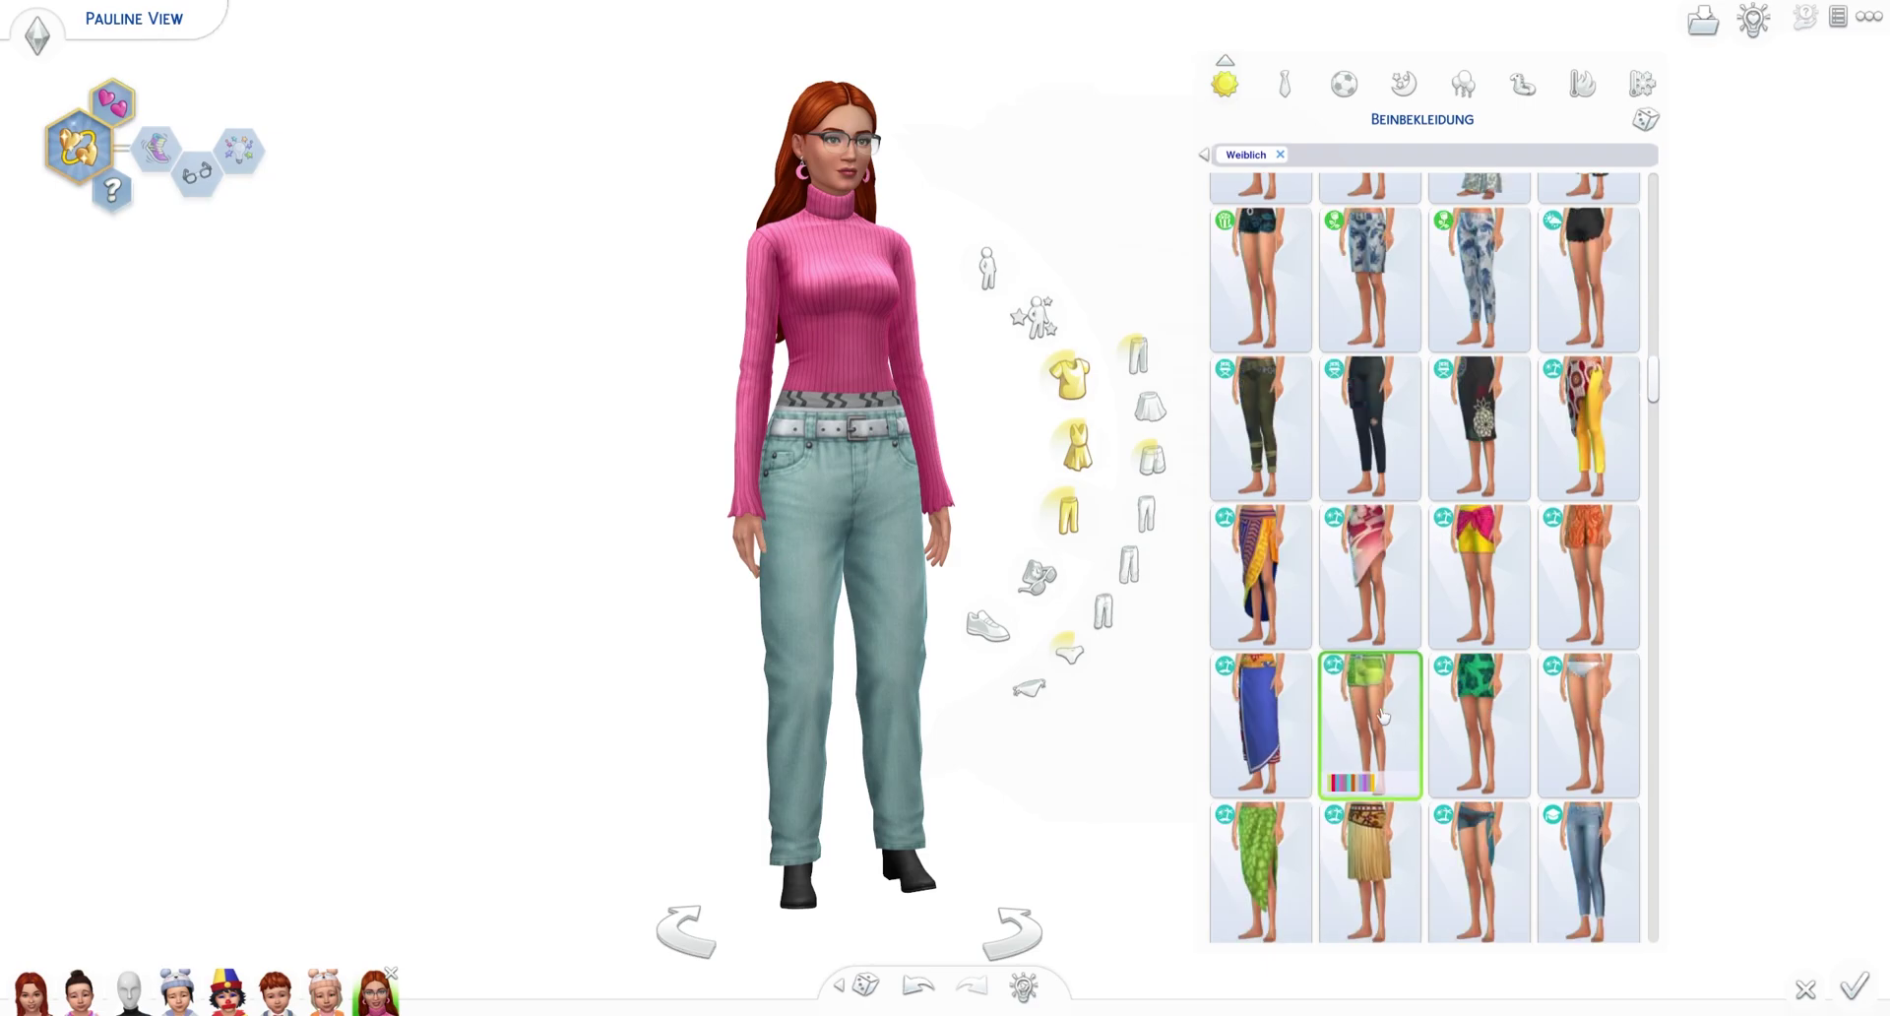
pyautogui.click(1501, 382)
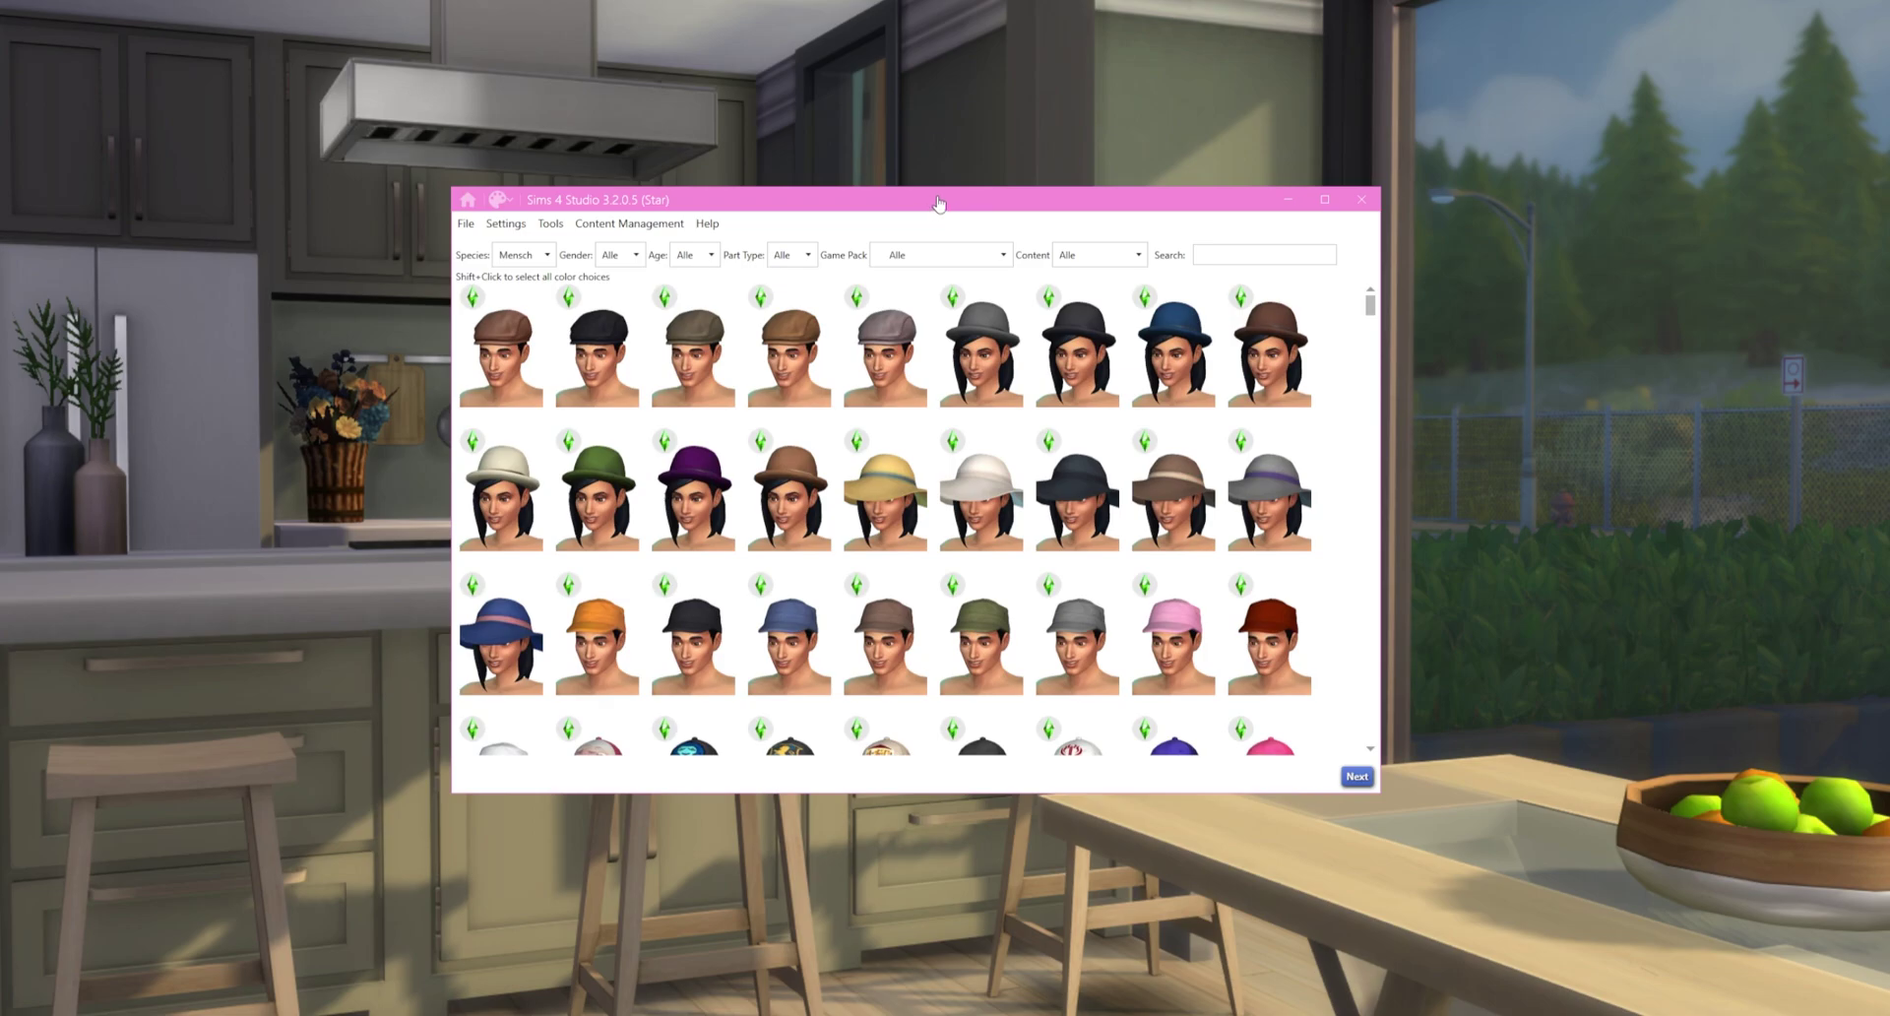
# Switch to Sims 4 Studio and filter the child (Kind) clothing catalogue to the part type Unterteile
pyautogui.hotkey('ctrl', 'shift', 'c')
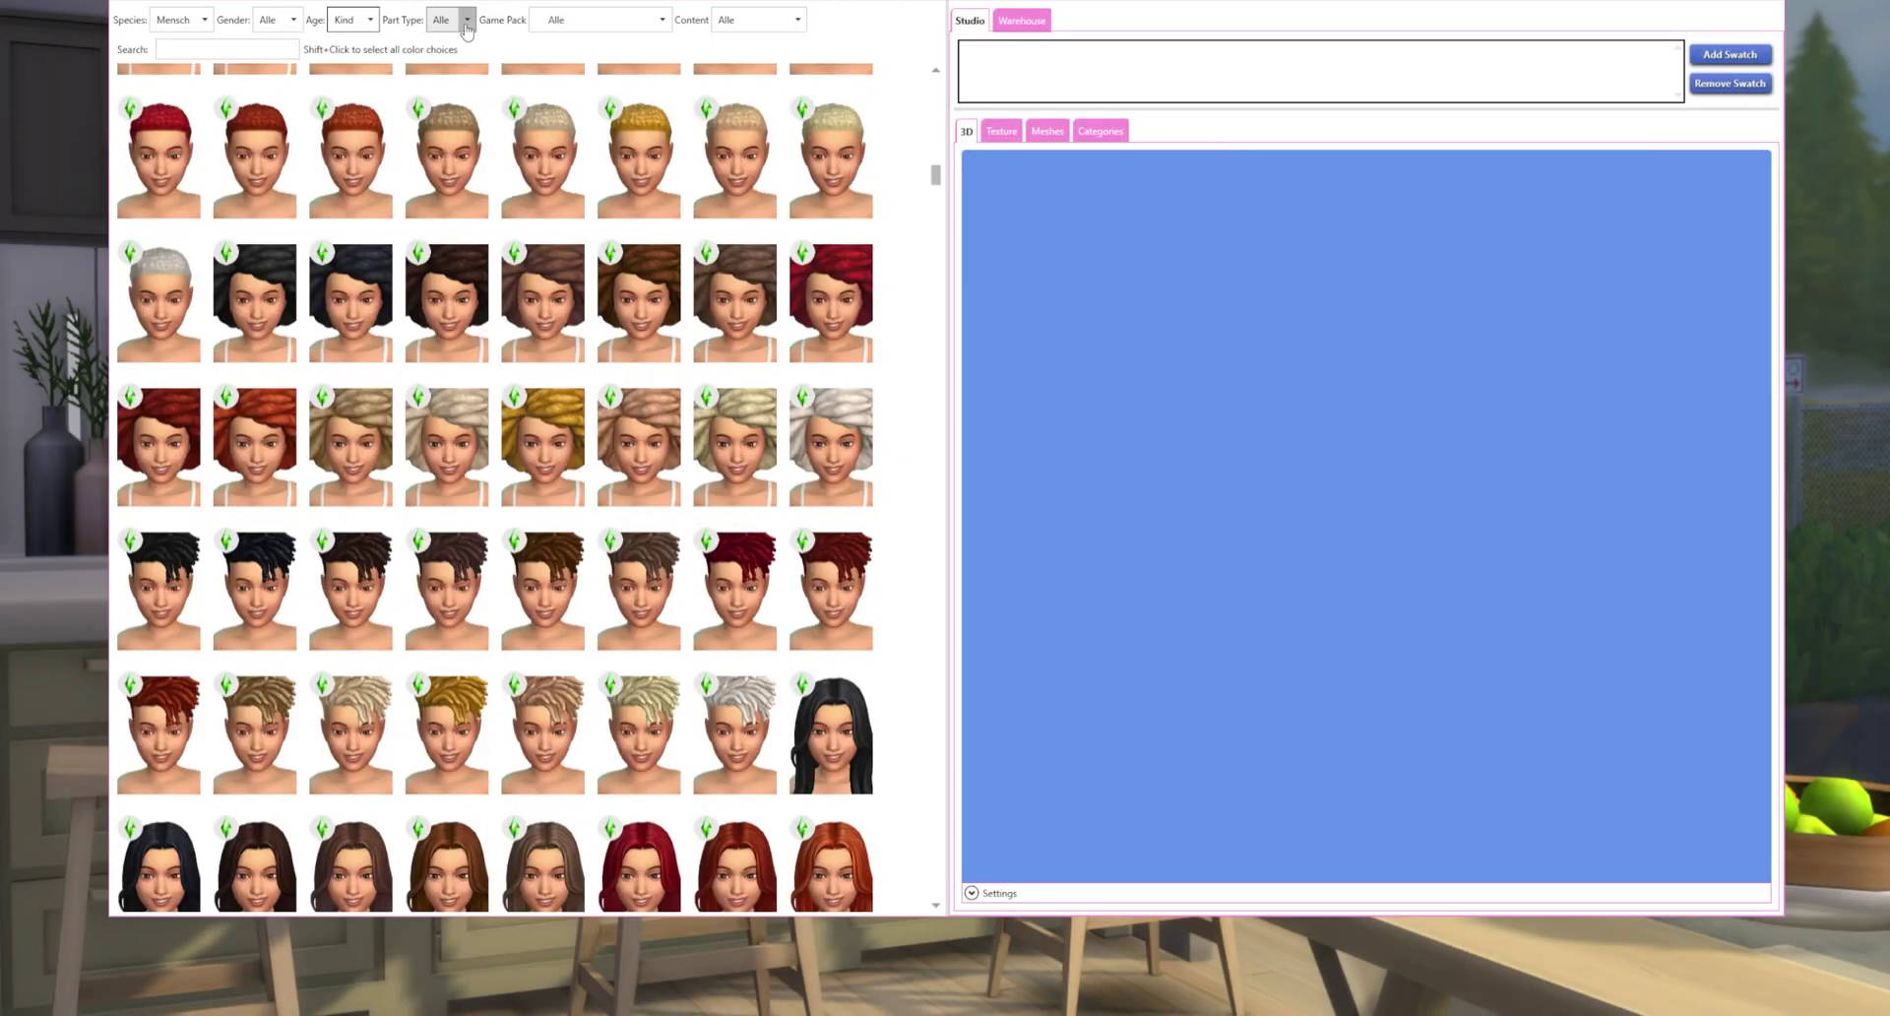
pyautogui.click(468, 20)
pyautogui.click(478, 192)
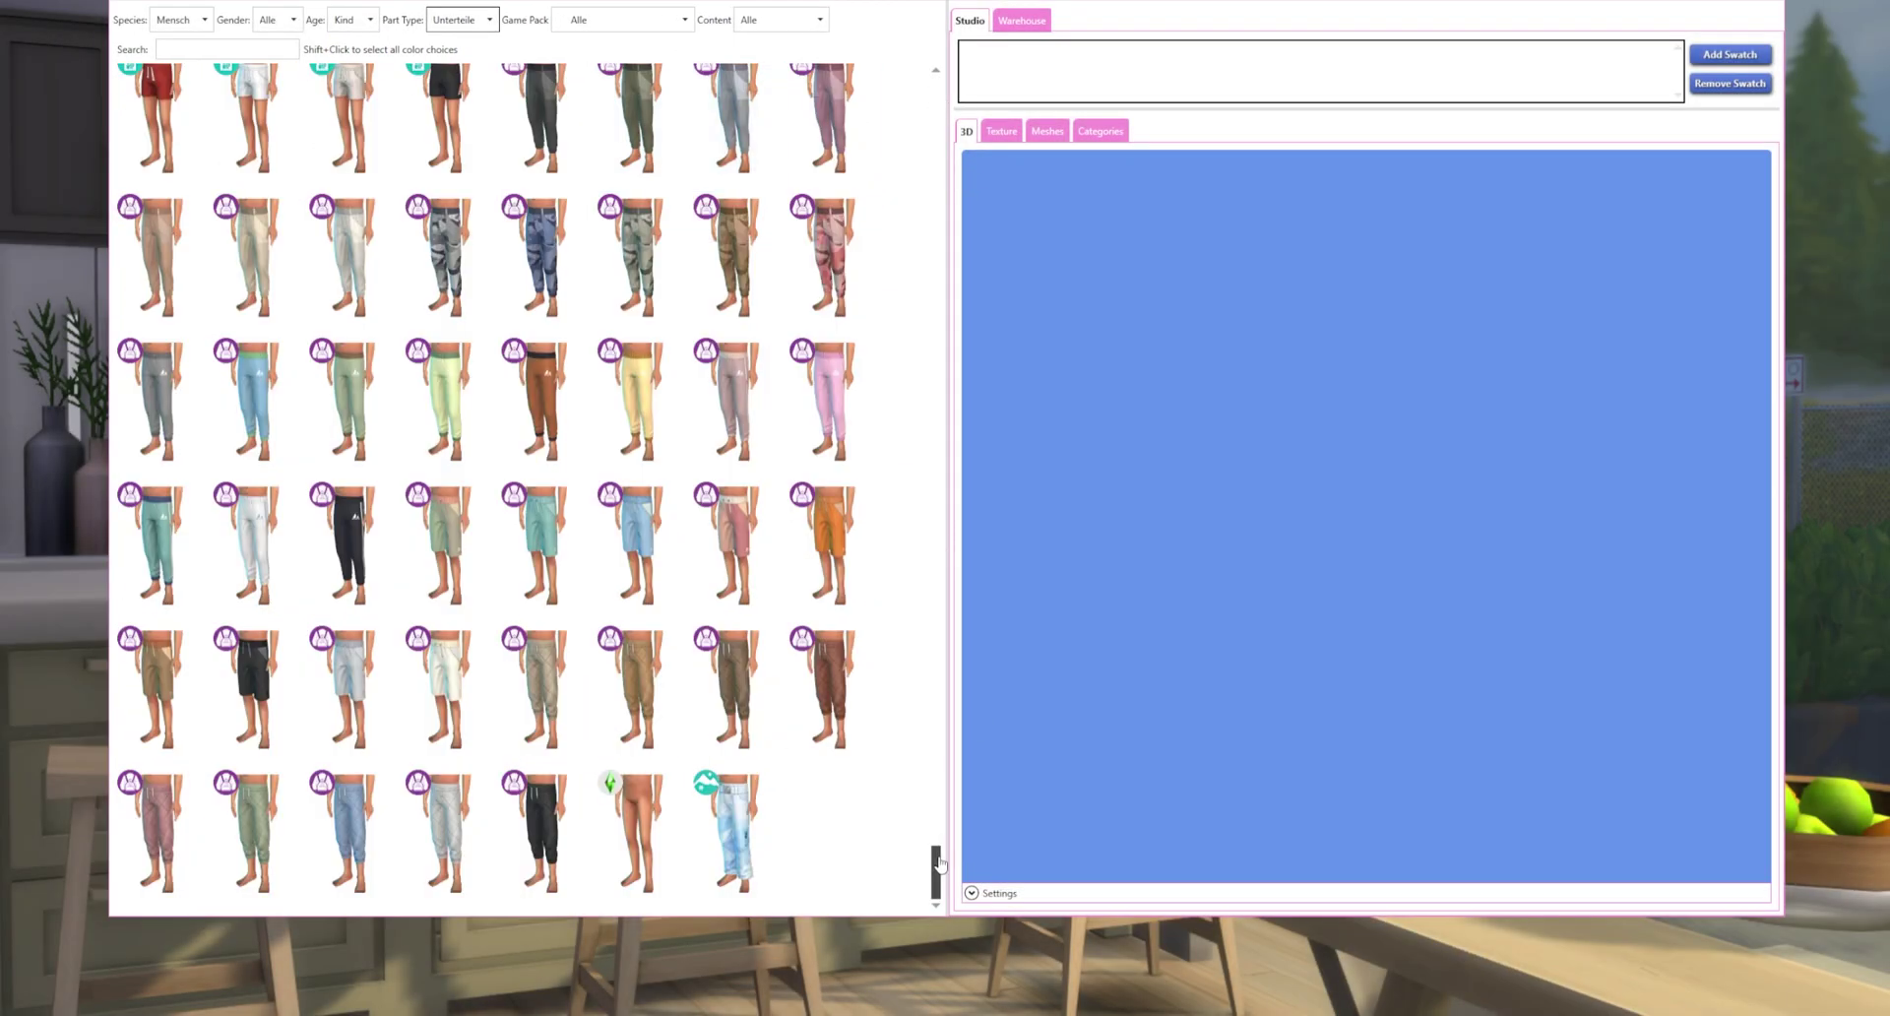
# Choose the cream cuffed cargo pants as the template and show its mesh options
pyautogui.moveTo(941, 863); pyautogui.dragTo(943, 778)
pyautogui.click(738, 296)
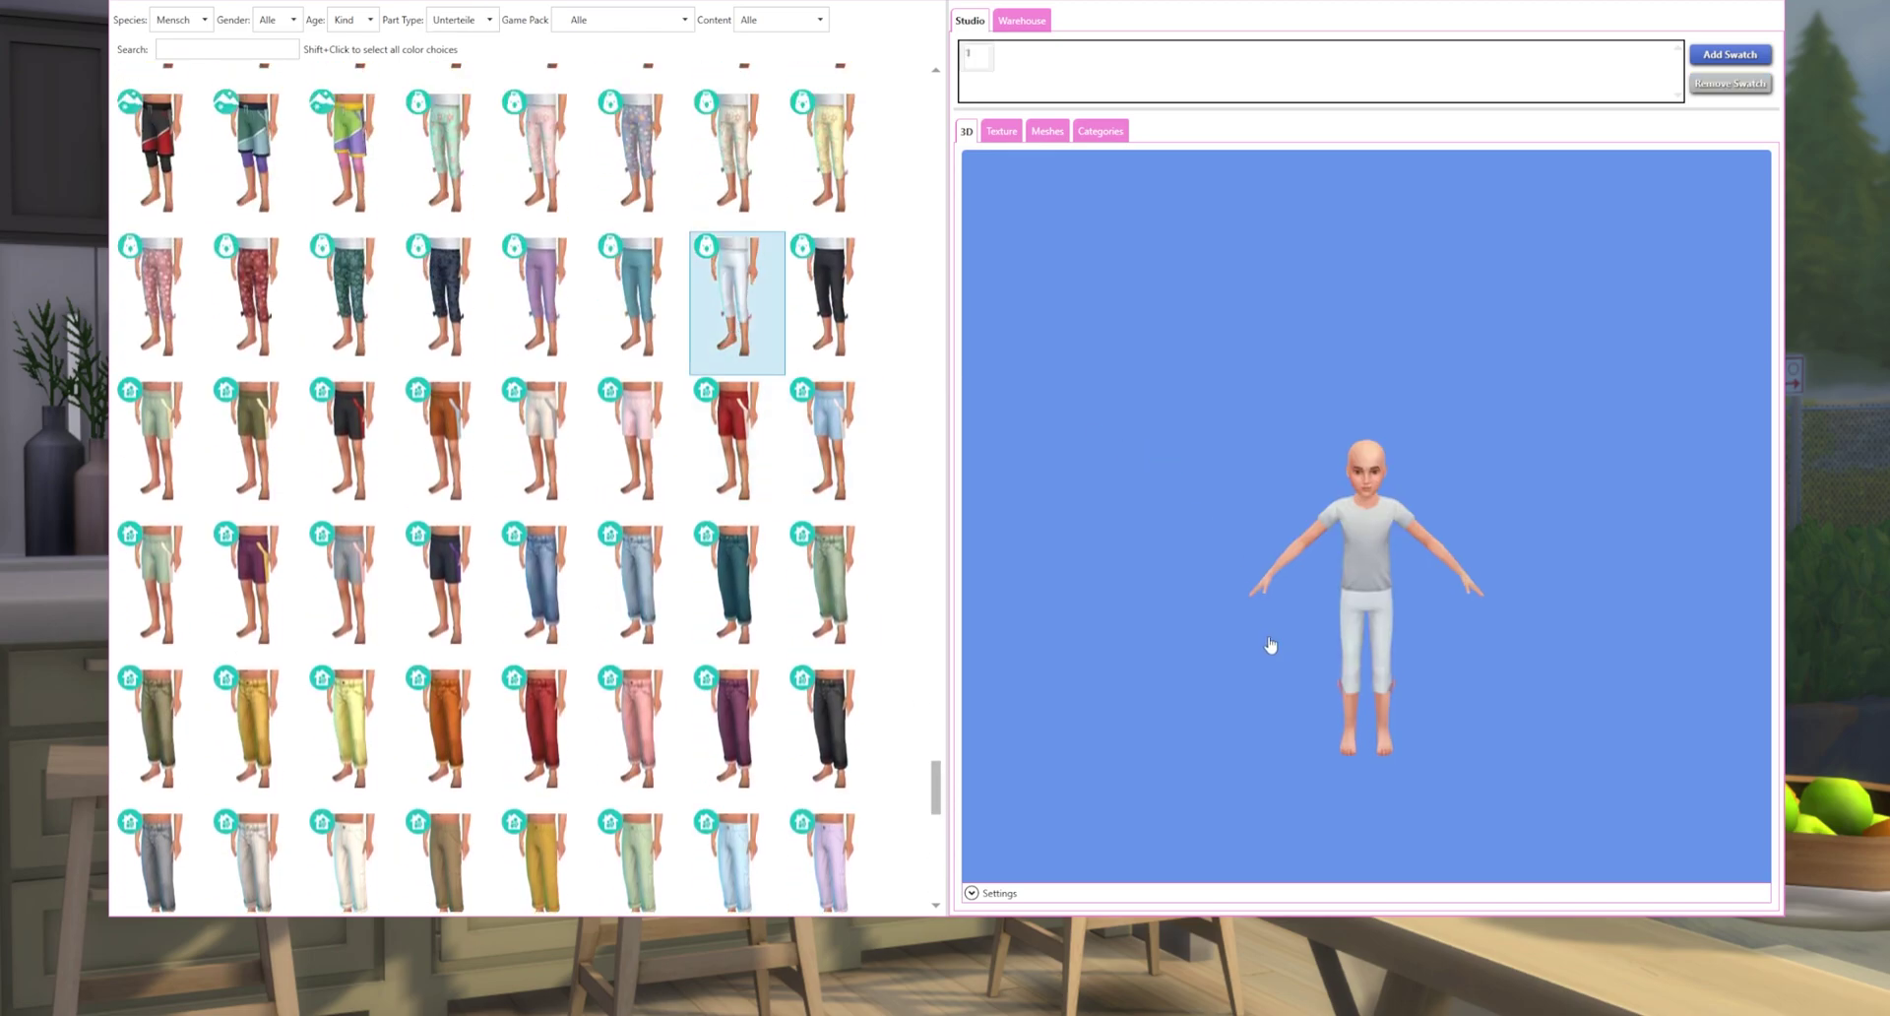
pyautogui.scroll(-3, 539, 443)
pyautogui.click(352, 586)
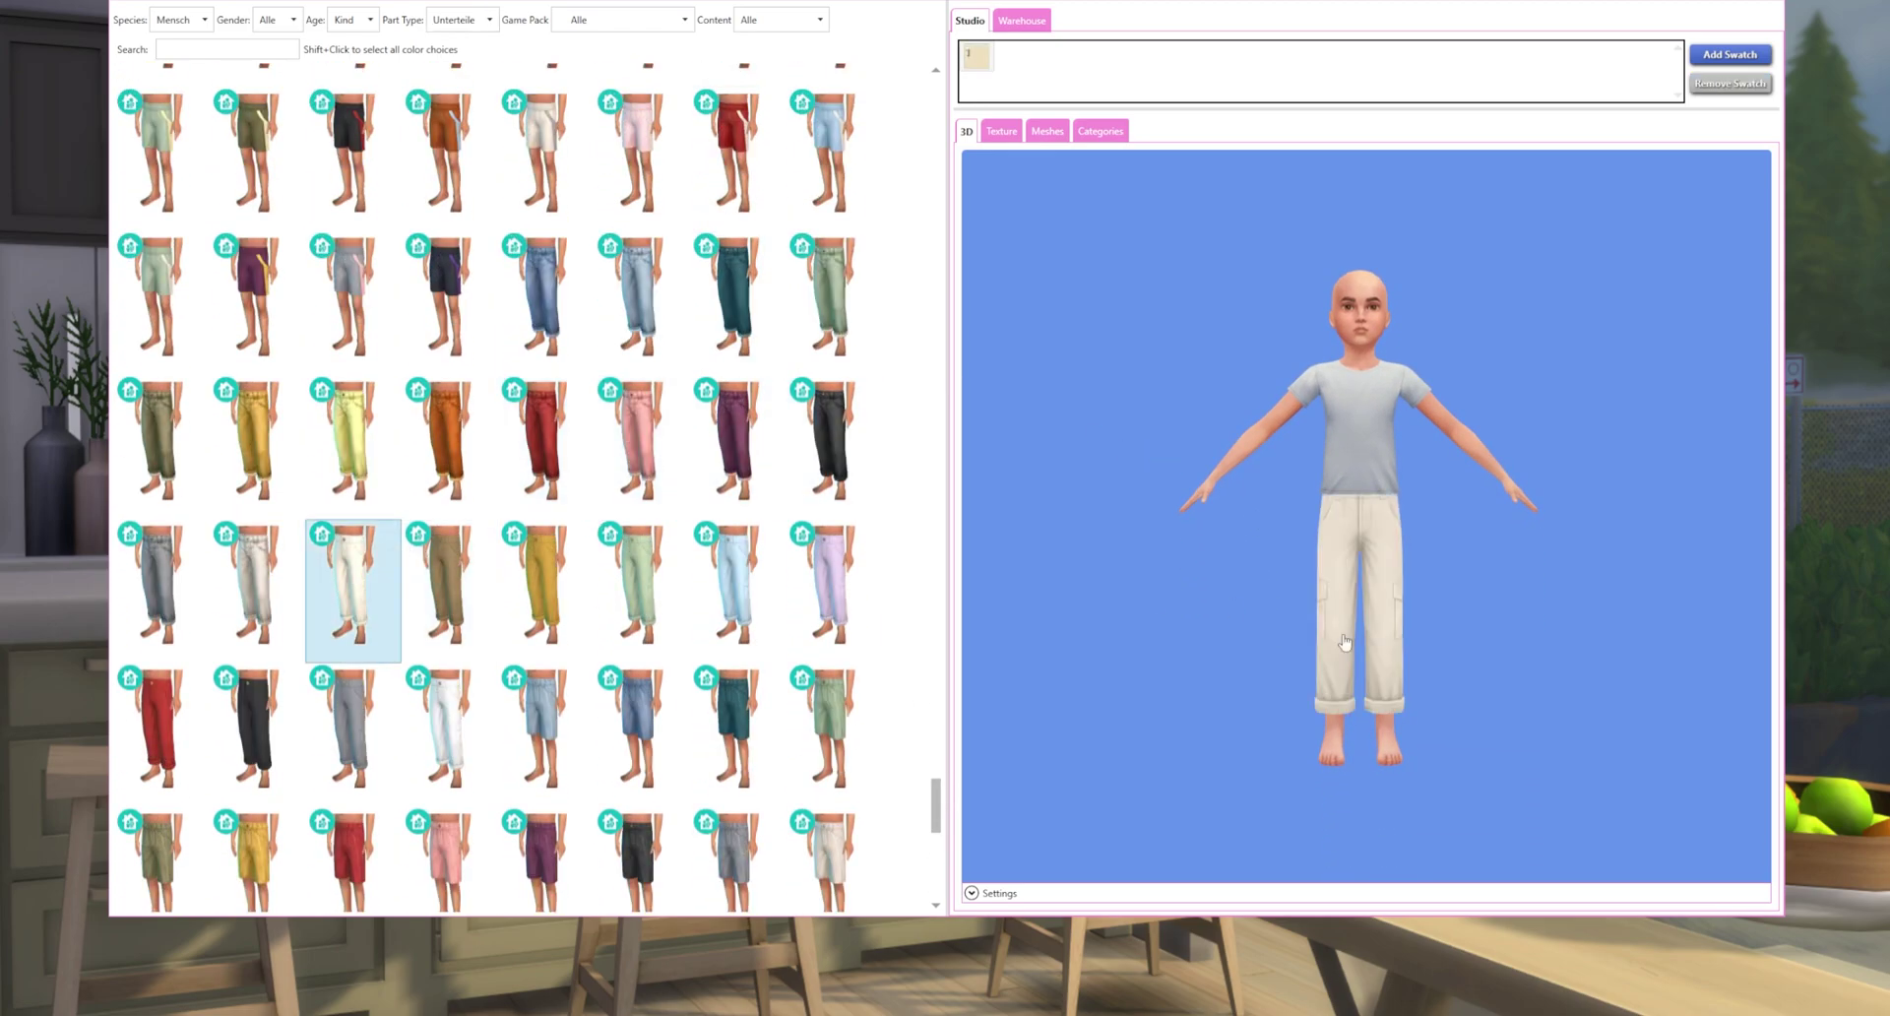
pyautogui.moveTo(1403, 648); pyautogui.dragTo(1121, 720)
pyautogui.click(1048, 131)
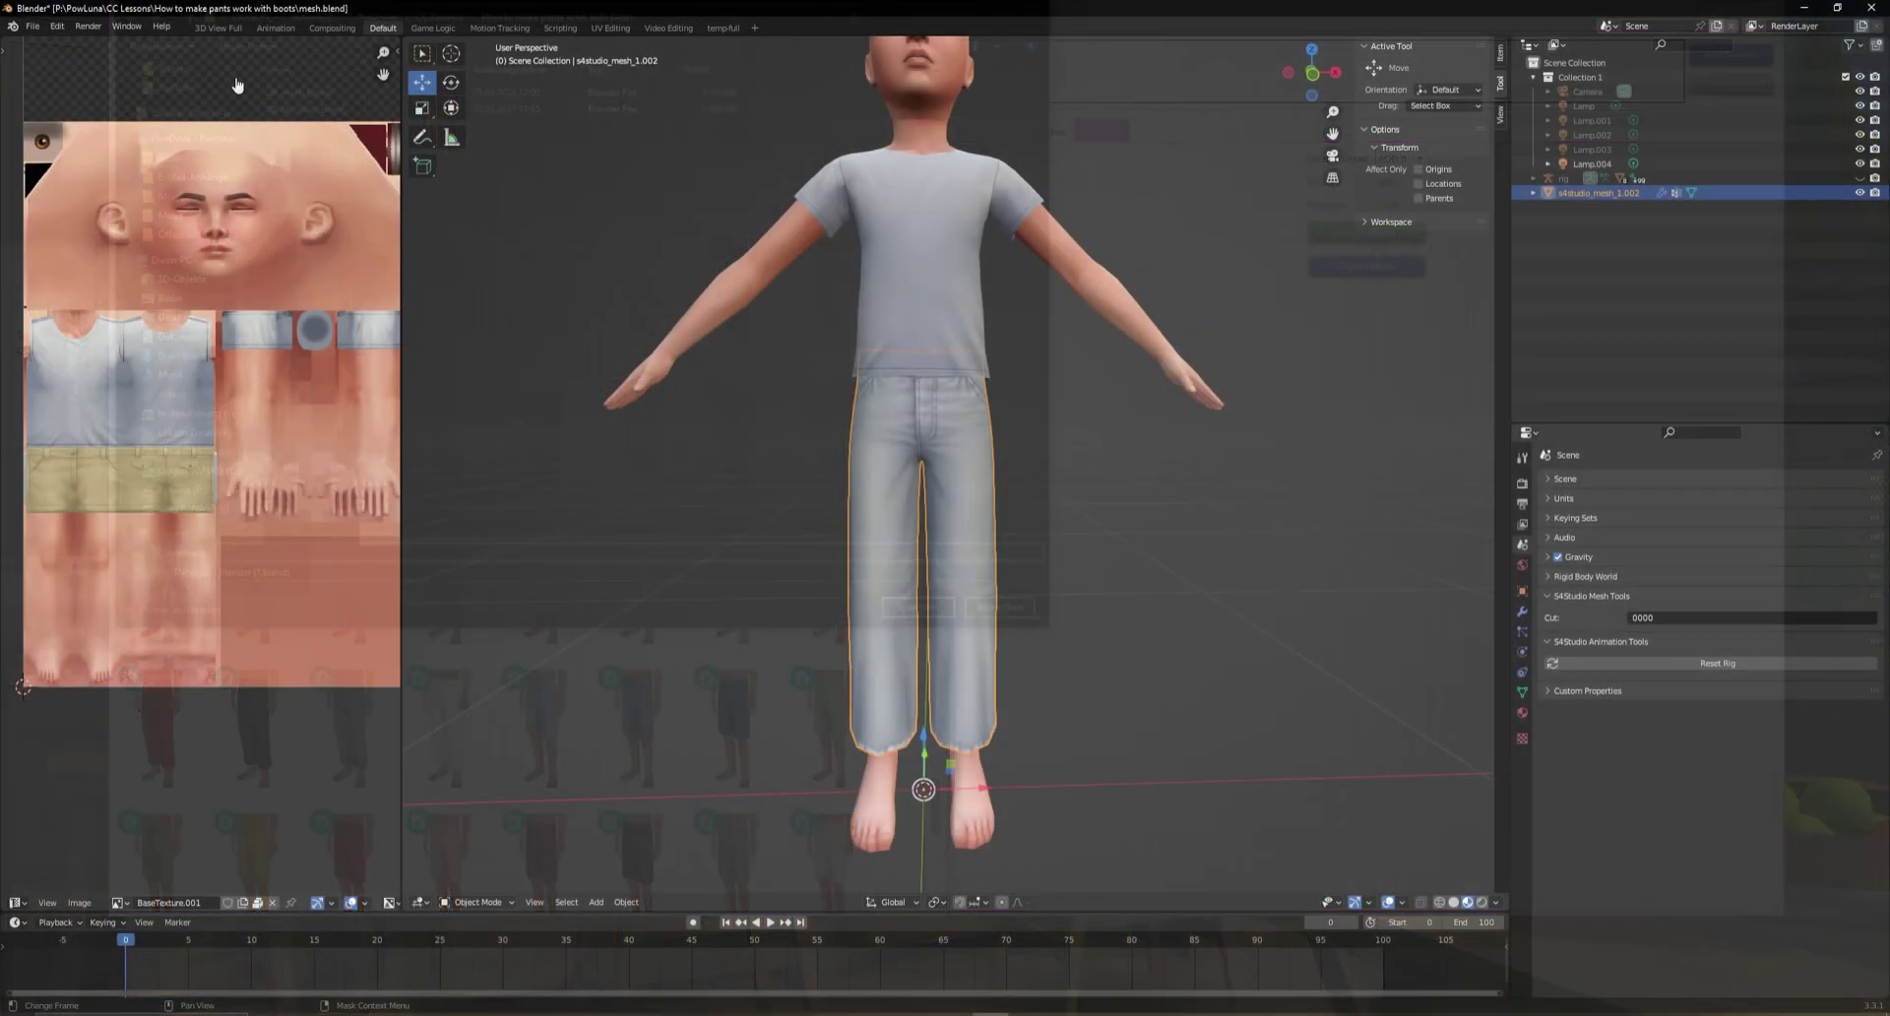
# Switch to Blender and append the template pants' objects from template.blend
pyautogui.click(32, 26)
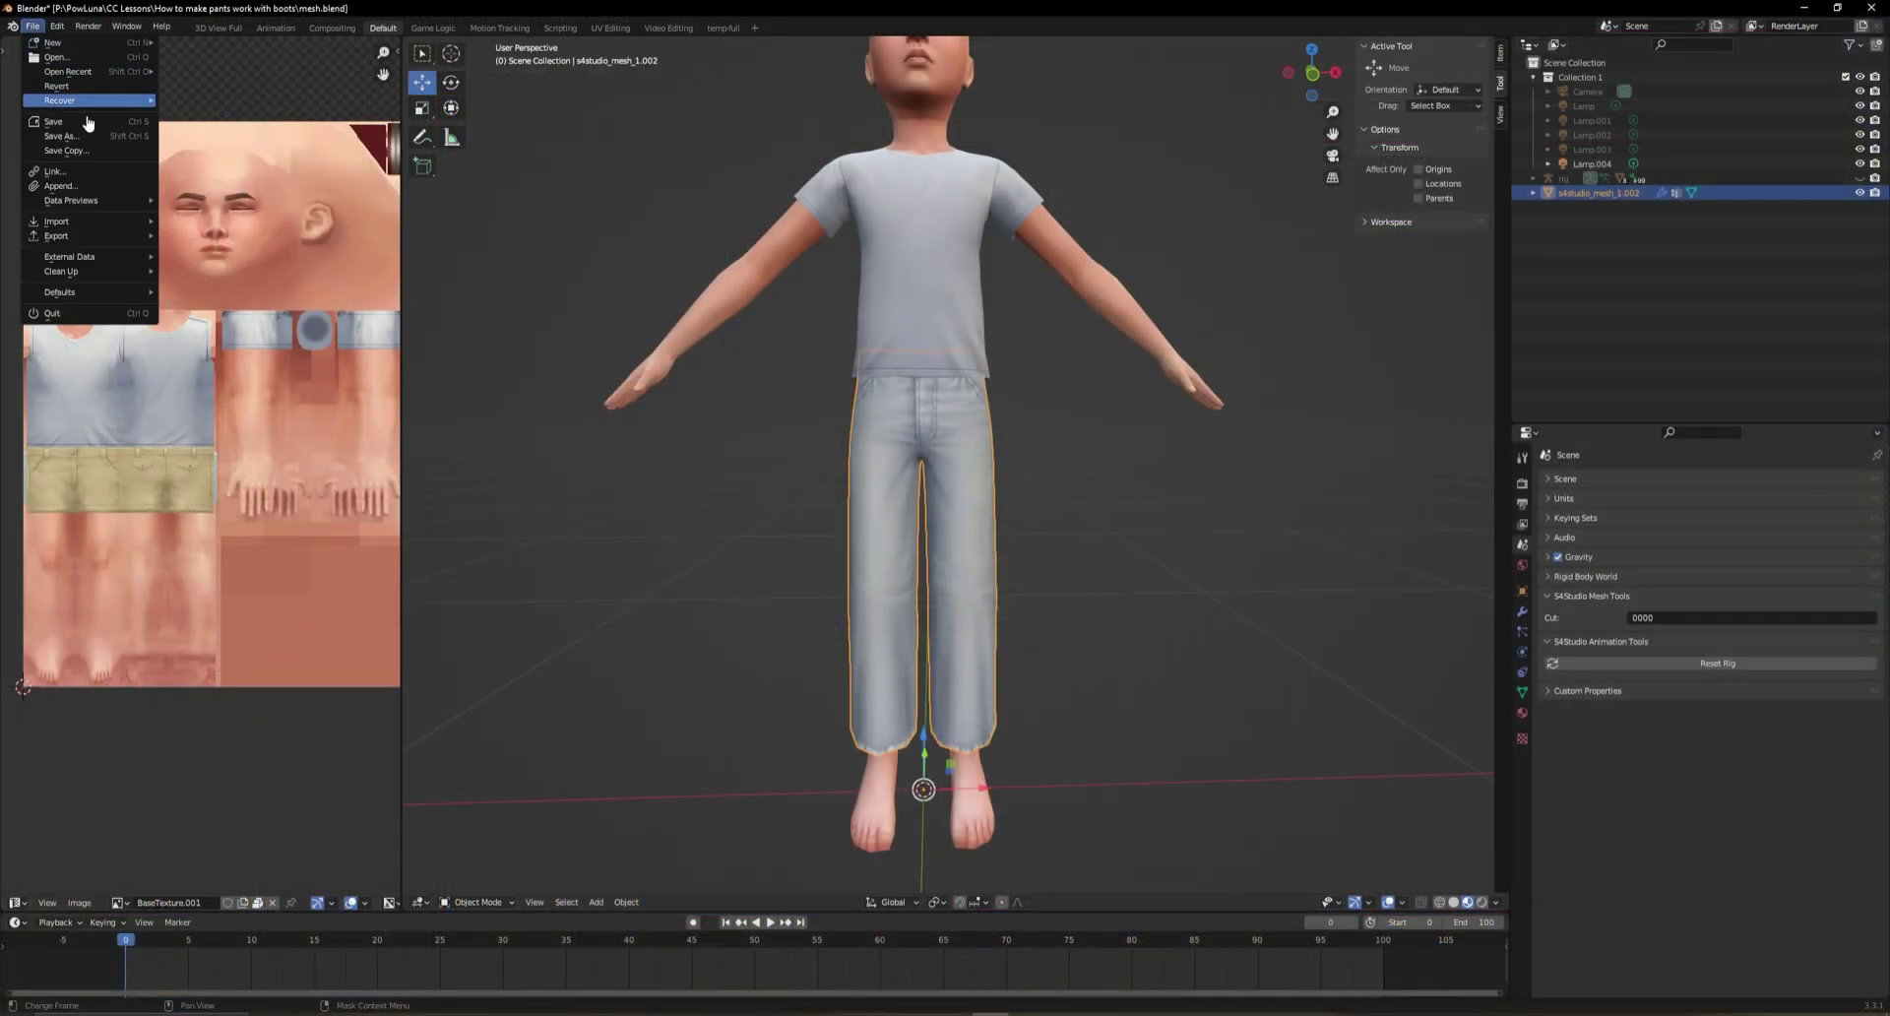
pyautogui.click(86, 188)
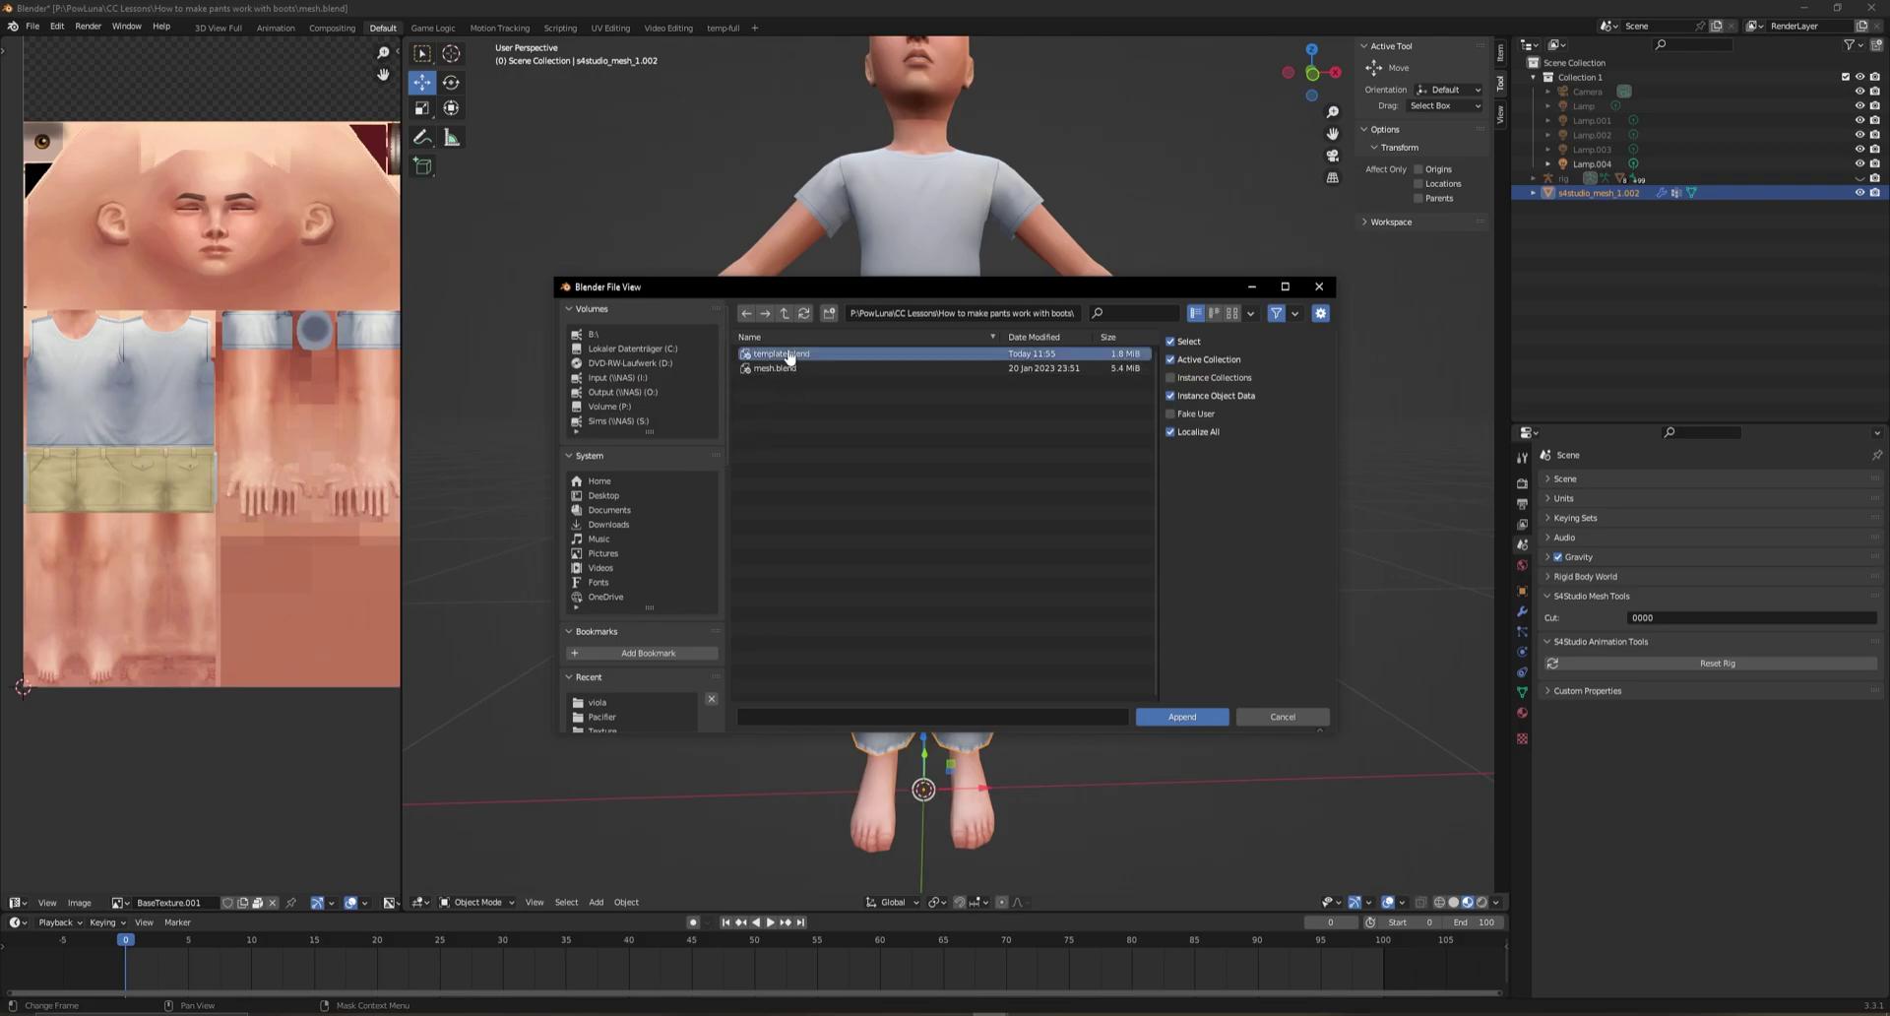
pyautogui.doubleClick(778, 354)
pyautogui.doubleClick(789, 493)
pyautogui.click(827, 557)
pyautogui.keyDown('shift'); pyautogui.click(787, 585); pyautogui.keyUp('shift')
pyautogui.click(1183, 717)
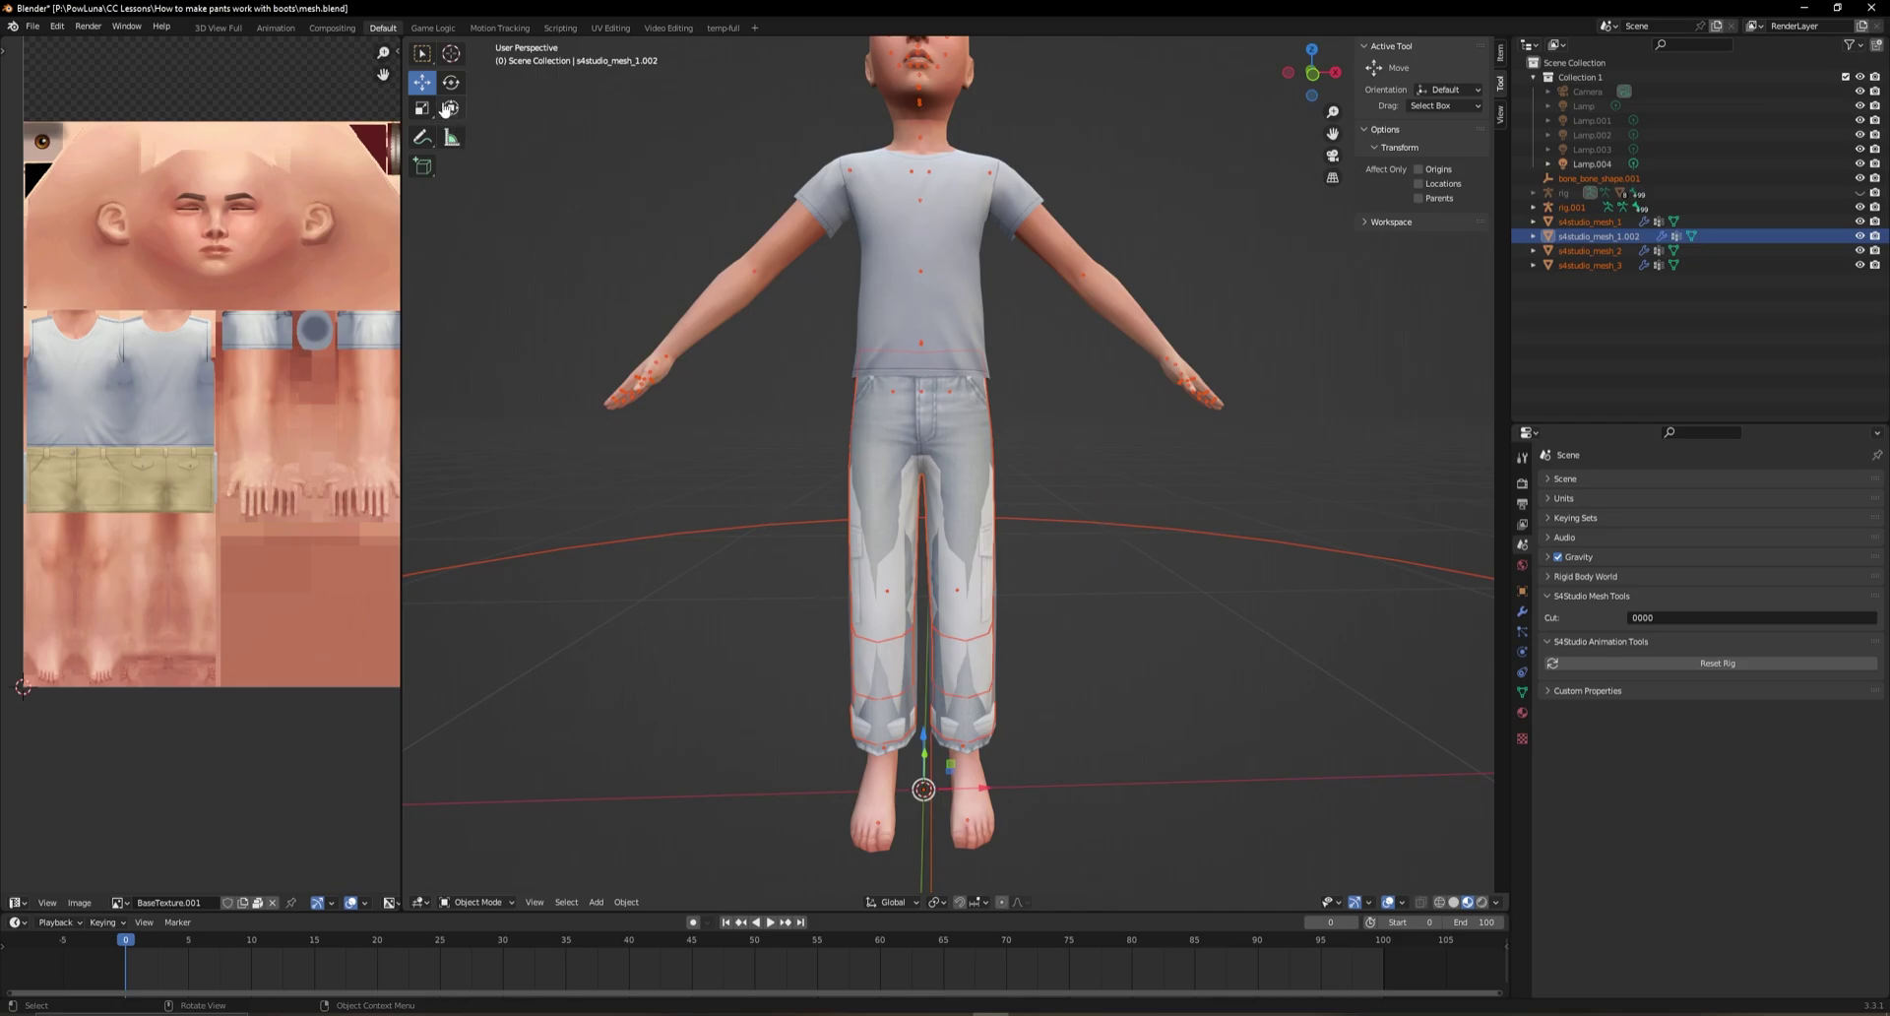
# Move the appended template pants and rig forward so they stand in front of the body, and deselect everything
pyautogui.moveTo(774, 452); pyautogui.dragTo(992, 748, button='middle')
pyautogui.moveTo(988, 755); pyautogui.dragTo(687, 704)
pyautogui.moveTo(687, 704); pyautogui.dragTo(675, 696, button='middle')
pyautogui.click(664, 694)
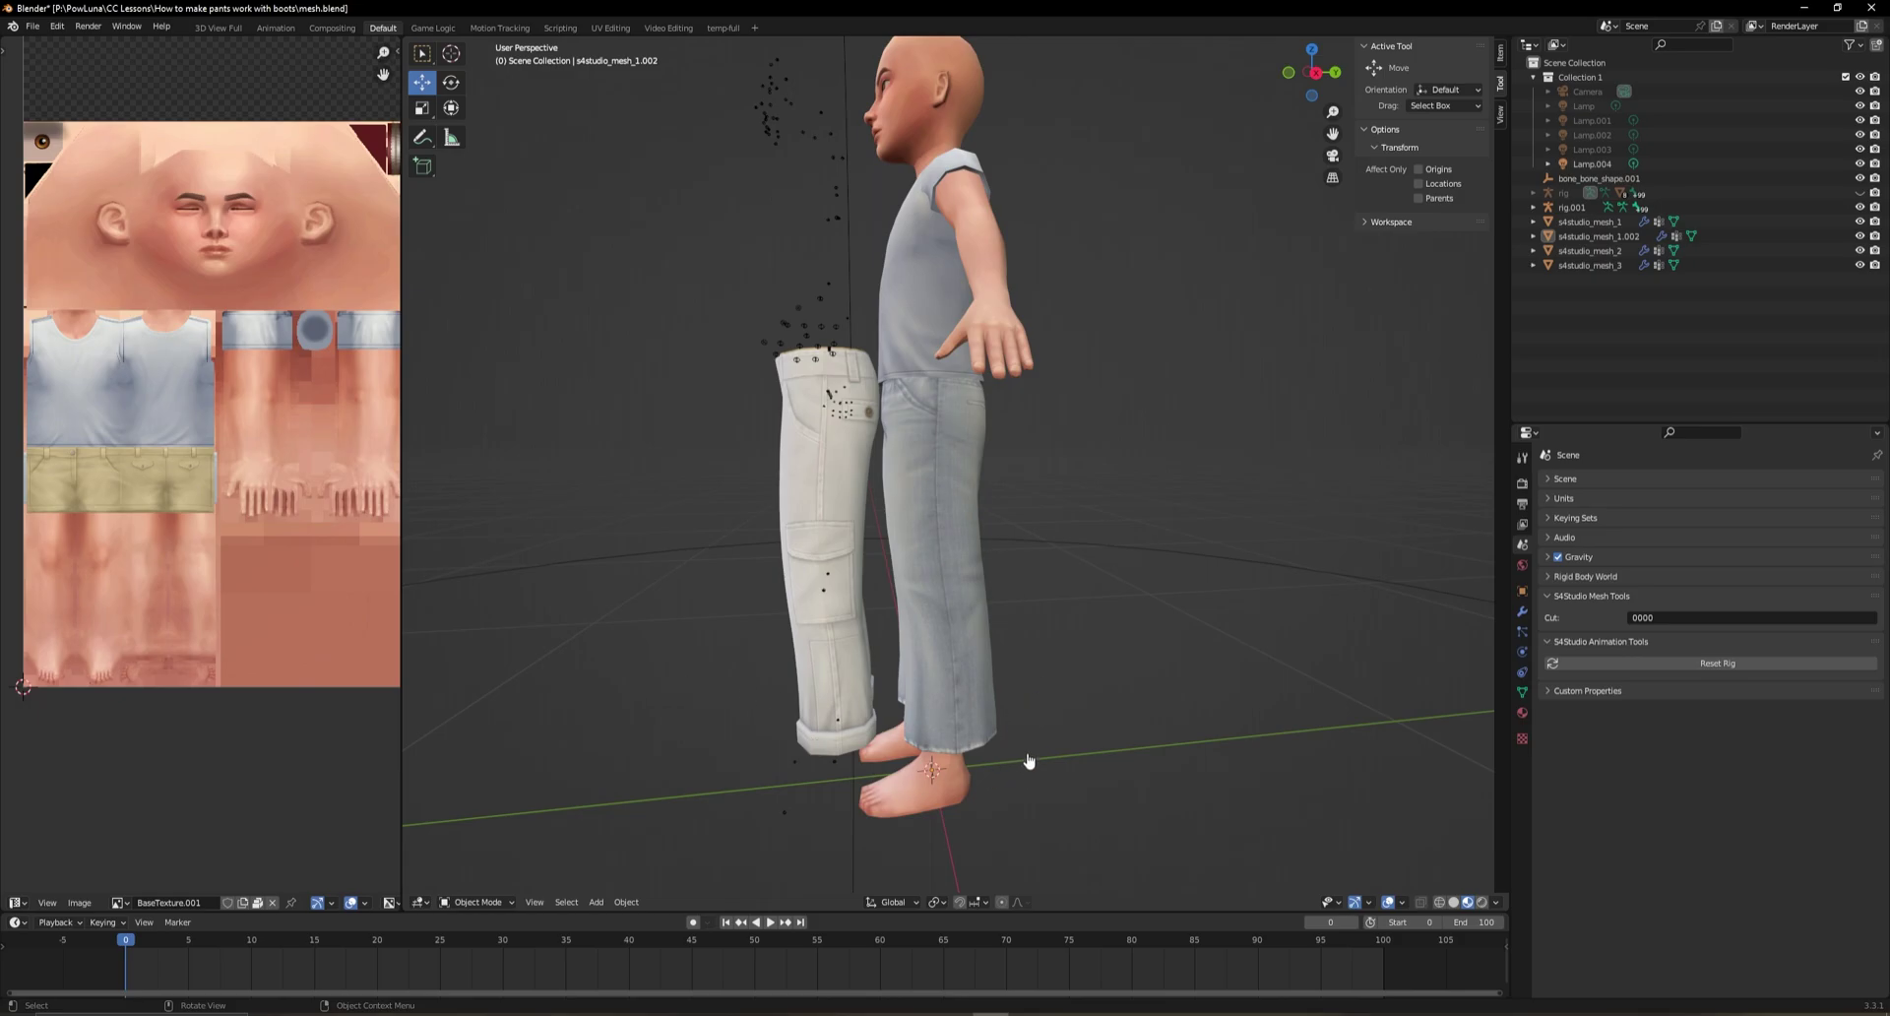
# Select each section of the template pants in turn to examine its cuts, finishing with the ankle cuff piece
pyautogui.moveTo(1029, 756); pyautogui.dragTo(1052, 737, button='middle')
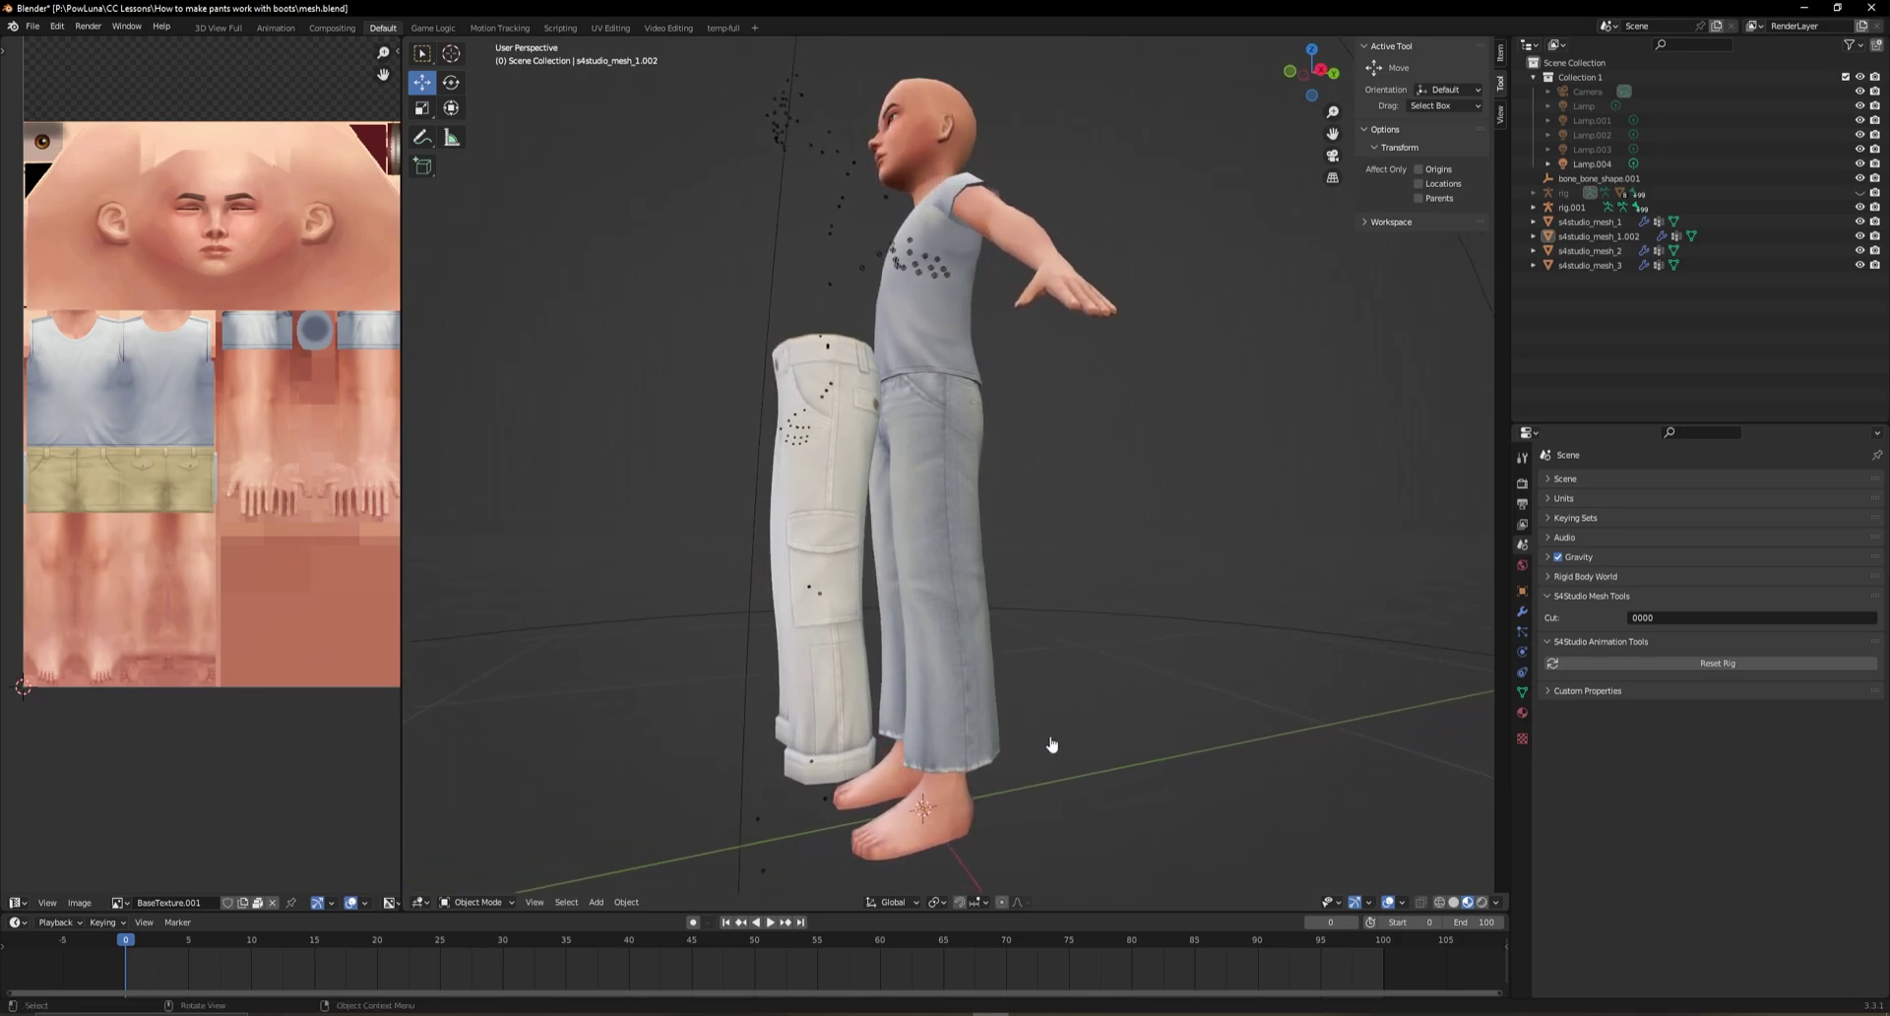
pyautogui.click(849, 764)
pyautogui.click(843, 677)
pyautogui.click(833, 600)
pyautogui.click(842, 686)
pyautogui.click(844, 774)
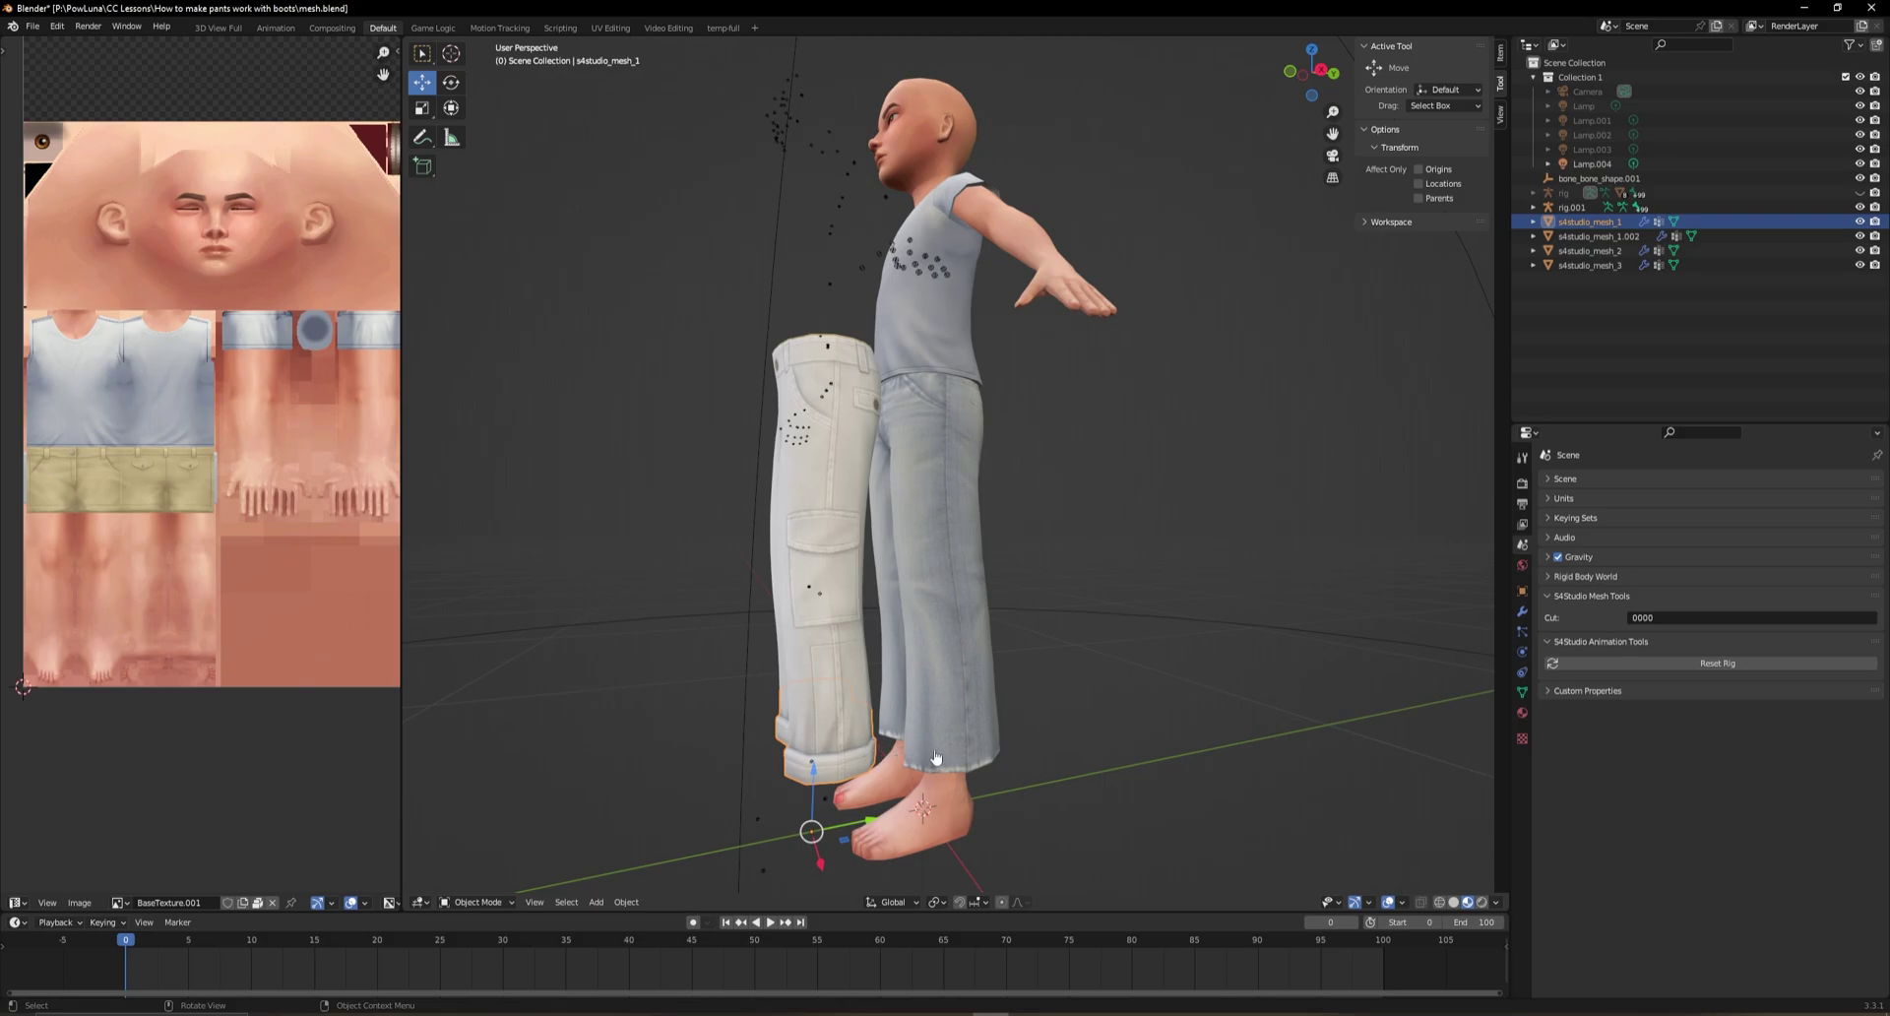
# Move the template's ankle cuff piece back along Y so it overlaps the jeans' lower leg
pyautogui.moveTo(940, 758); pyautogui.dragTo(835, 761, button='middle')
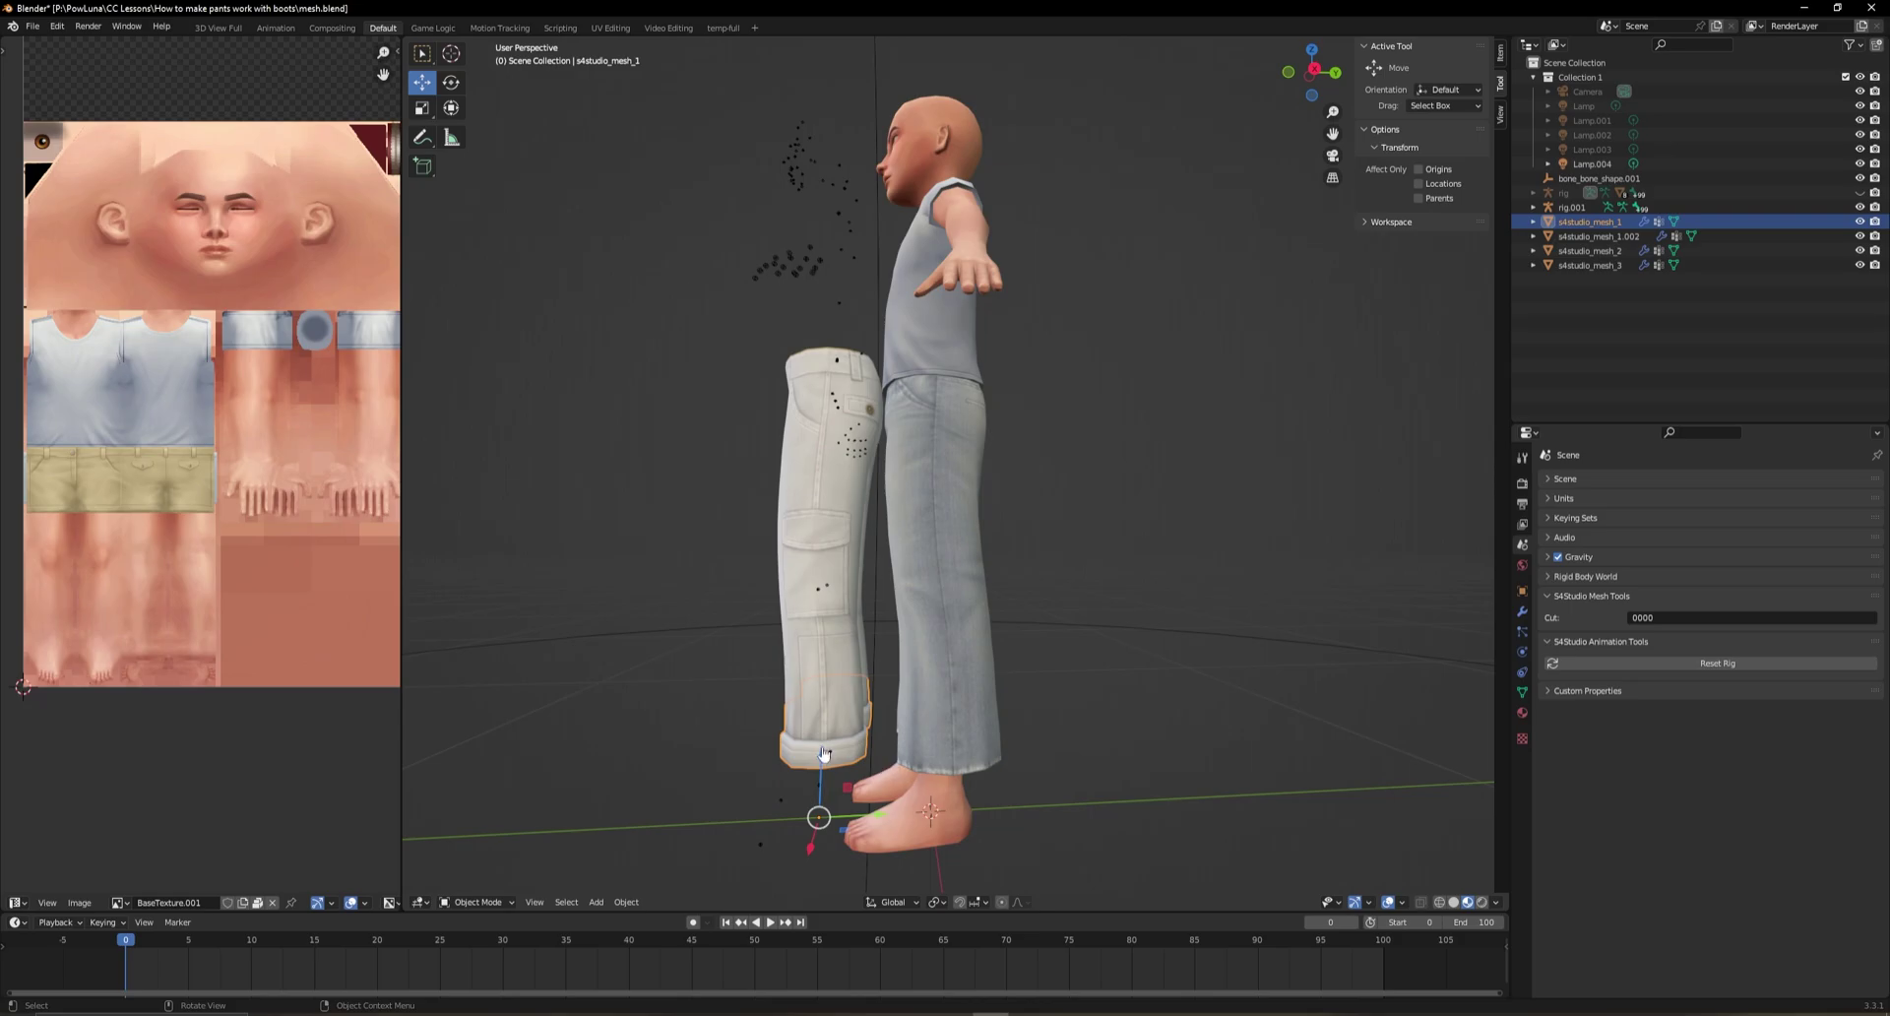
pyautogui.moveTo(881, 821); pyautogui.dragTo(946, 807)
pyautogui.scroll(4, 989, 695)
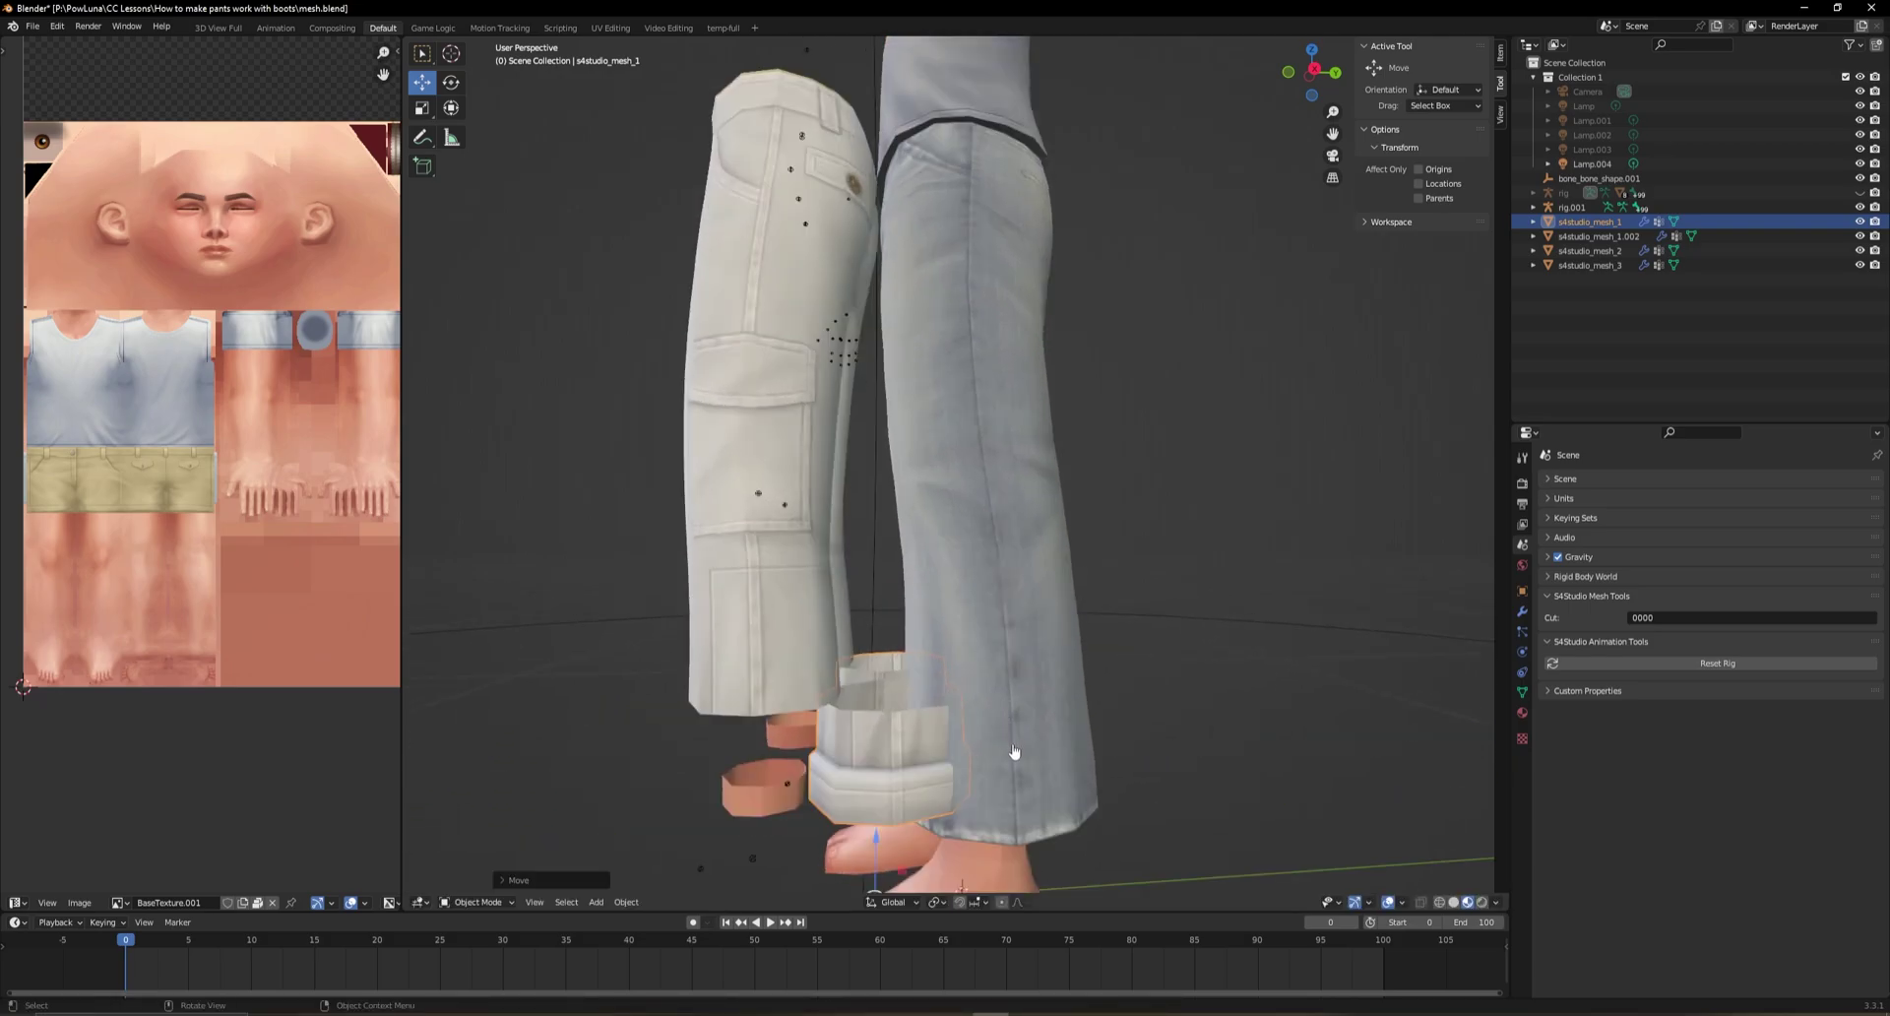
# Enter edit mode on the jeans mesh and pick the vertex level with the template cuff's upper edge
pyautogui.click(1014, 752)
pyautogui.moveTo(1007, 742)
pyautogui.mouseDown(button='middle')
pyautogui.moveTo(1022, 711)
pyautogui.moveTo(997, 719)
pyautogui.mouseUp(button='middle')
pyautogui.press('Tab')
pyautogui.click(943, 689)
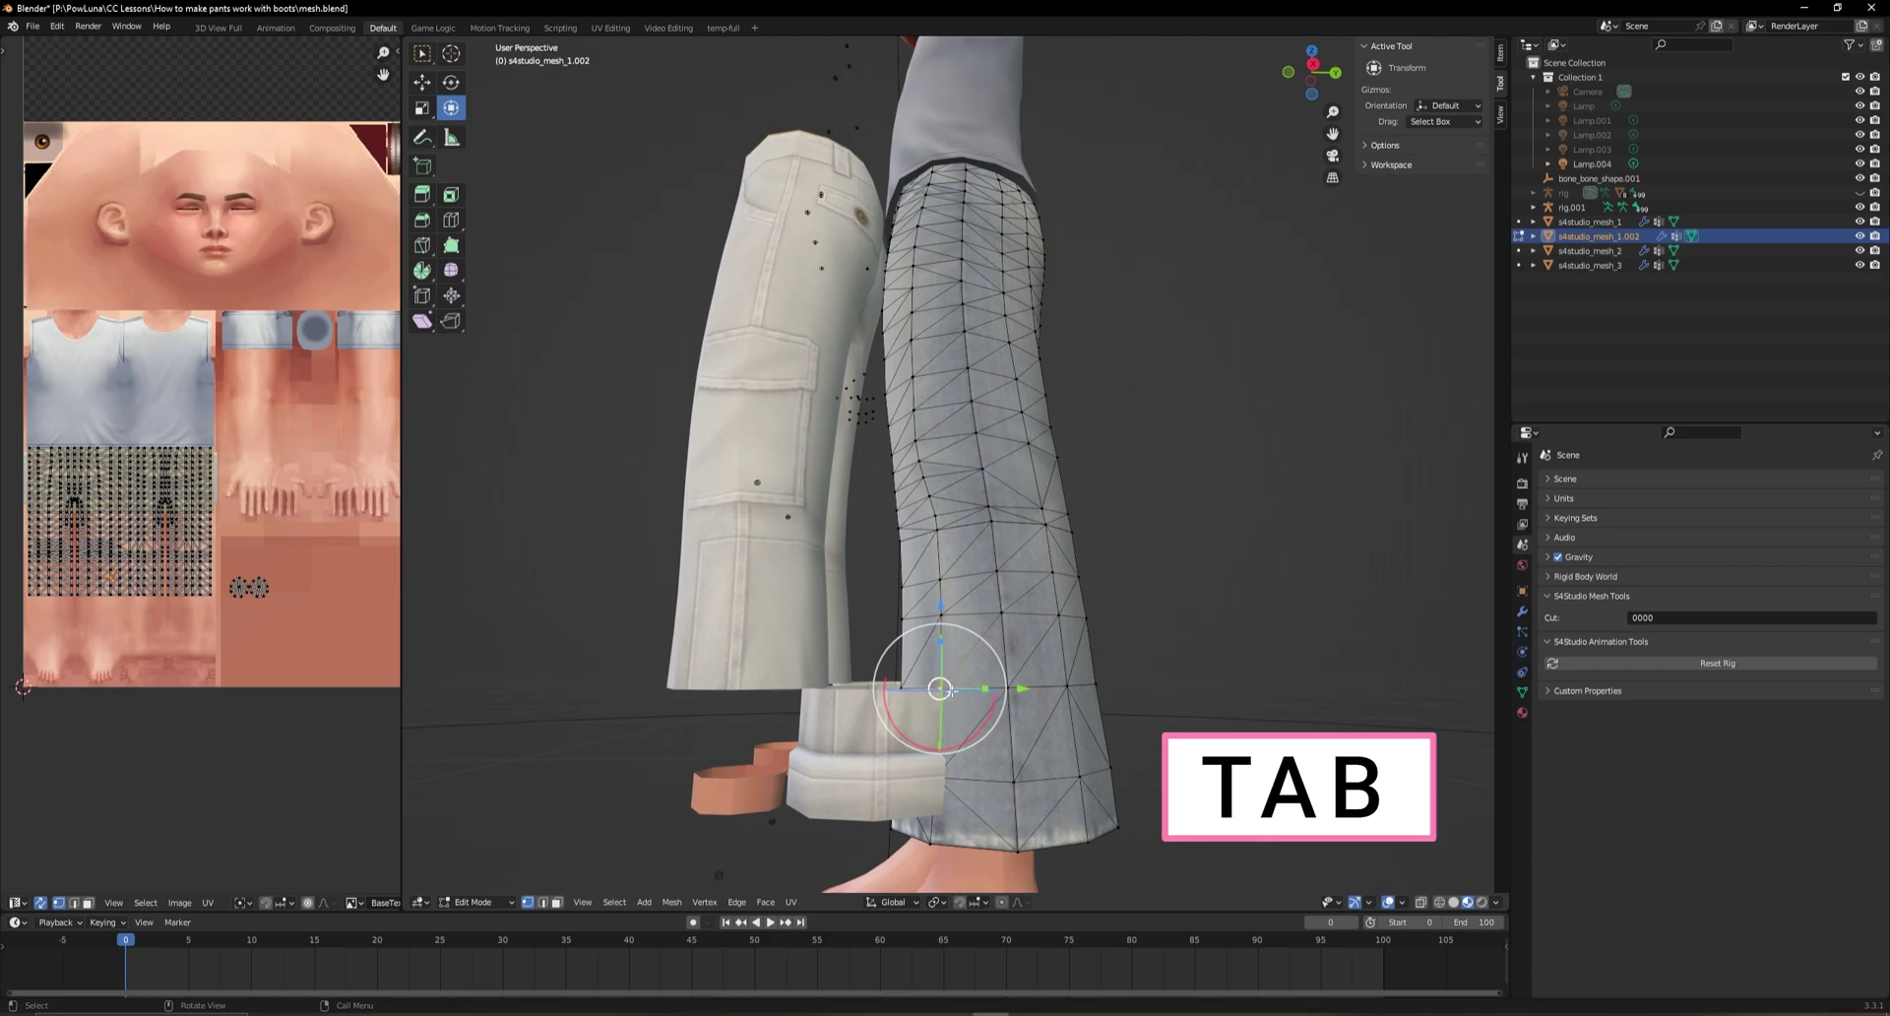
# Select the jeans' lowest leg rows in the UV layout and separate them into their own ankle mesh
pyautogui.scroll(2, 300, 630)
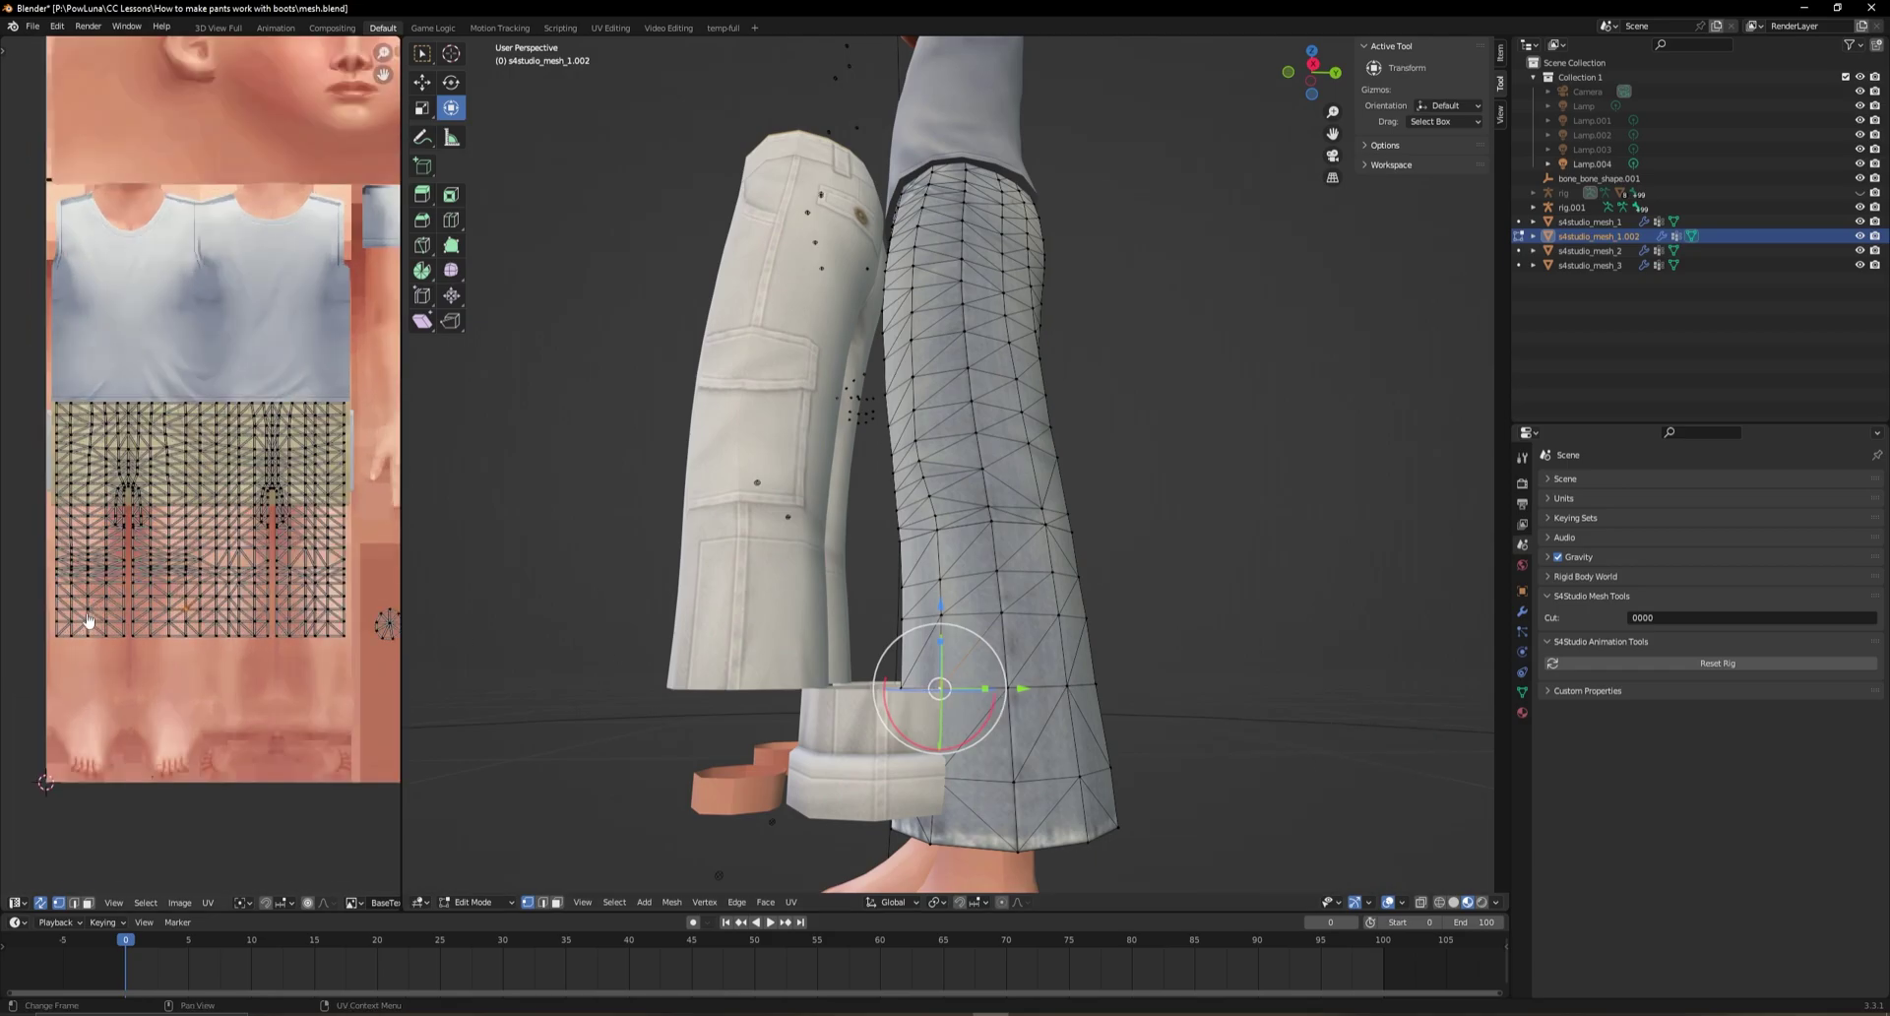
pyautogui.press('b')
pyautogui.moveTo(49, 605); pyautogui.dragTo(356, 655)
pyautogui.moveTo(305, 642); pyautogui.dragTo(173, 622, button='middle')
pyautogui.press('b')
pyautogui.moveTo(329, 631); pyautogui.dragTo(329, 631)
pyautogui.moveTo(985, 640); pyautogui.dragTo(1209, 760, button='middle')
pyautogui.moveTo(1003, 651); pyautogui.dragTo(713, 667, button='middle')
pyautogui.moveTo(943, 709); pyautogui.dragTo(1063, 719, button='middle')
pyautogui.press('p')
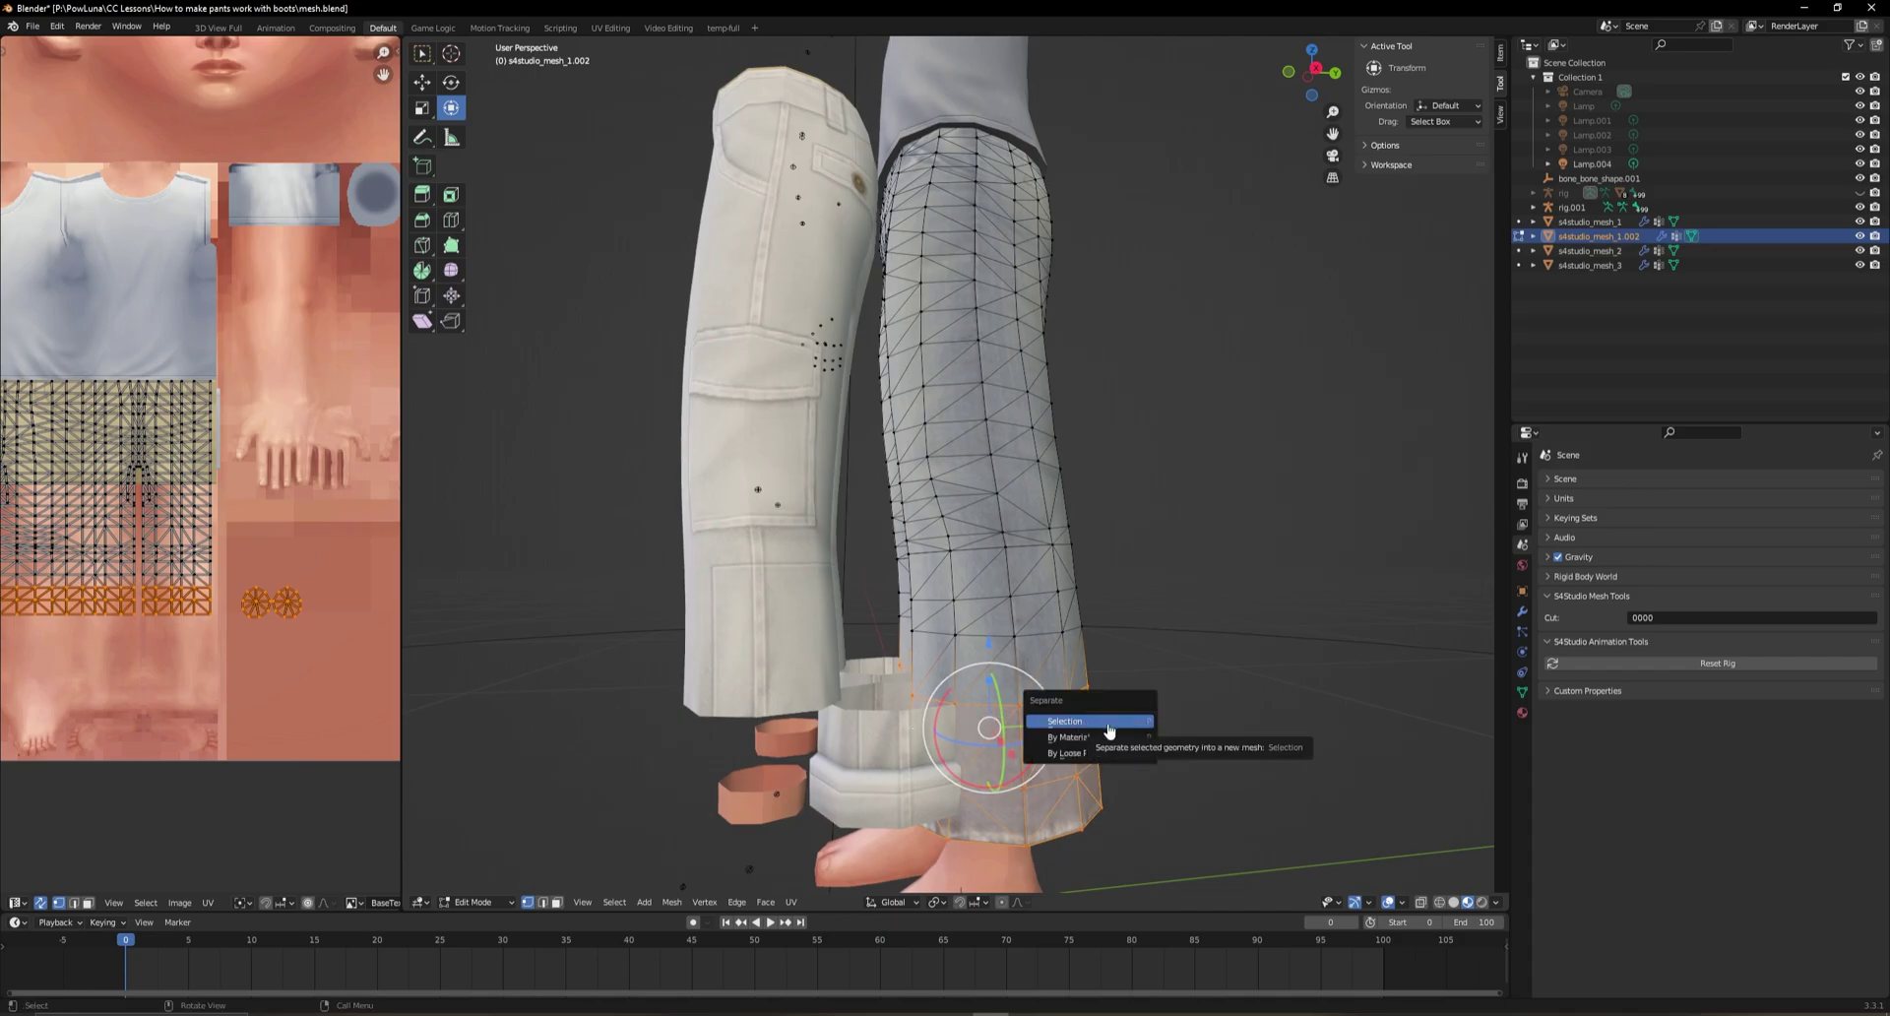
pyautogui.click(1103, 731)
pyautogui.moveTo(1104, 731); pyautogui.dragTo(1024, 629, button='middle')
pyautogui.press('Tab')
# Test-move the separated ankle piece and the remaining jeans, cancelling each move
pyautogui.click(1025, 629)
pyautogui.click(1052, 707)
pyautogui.press('g')
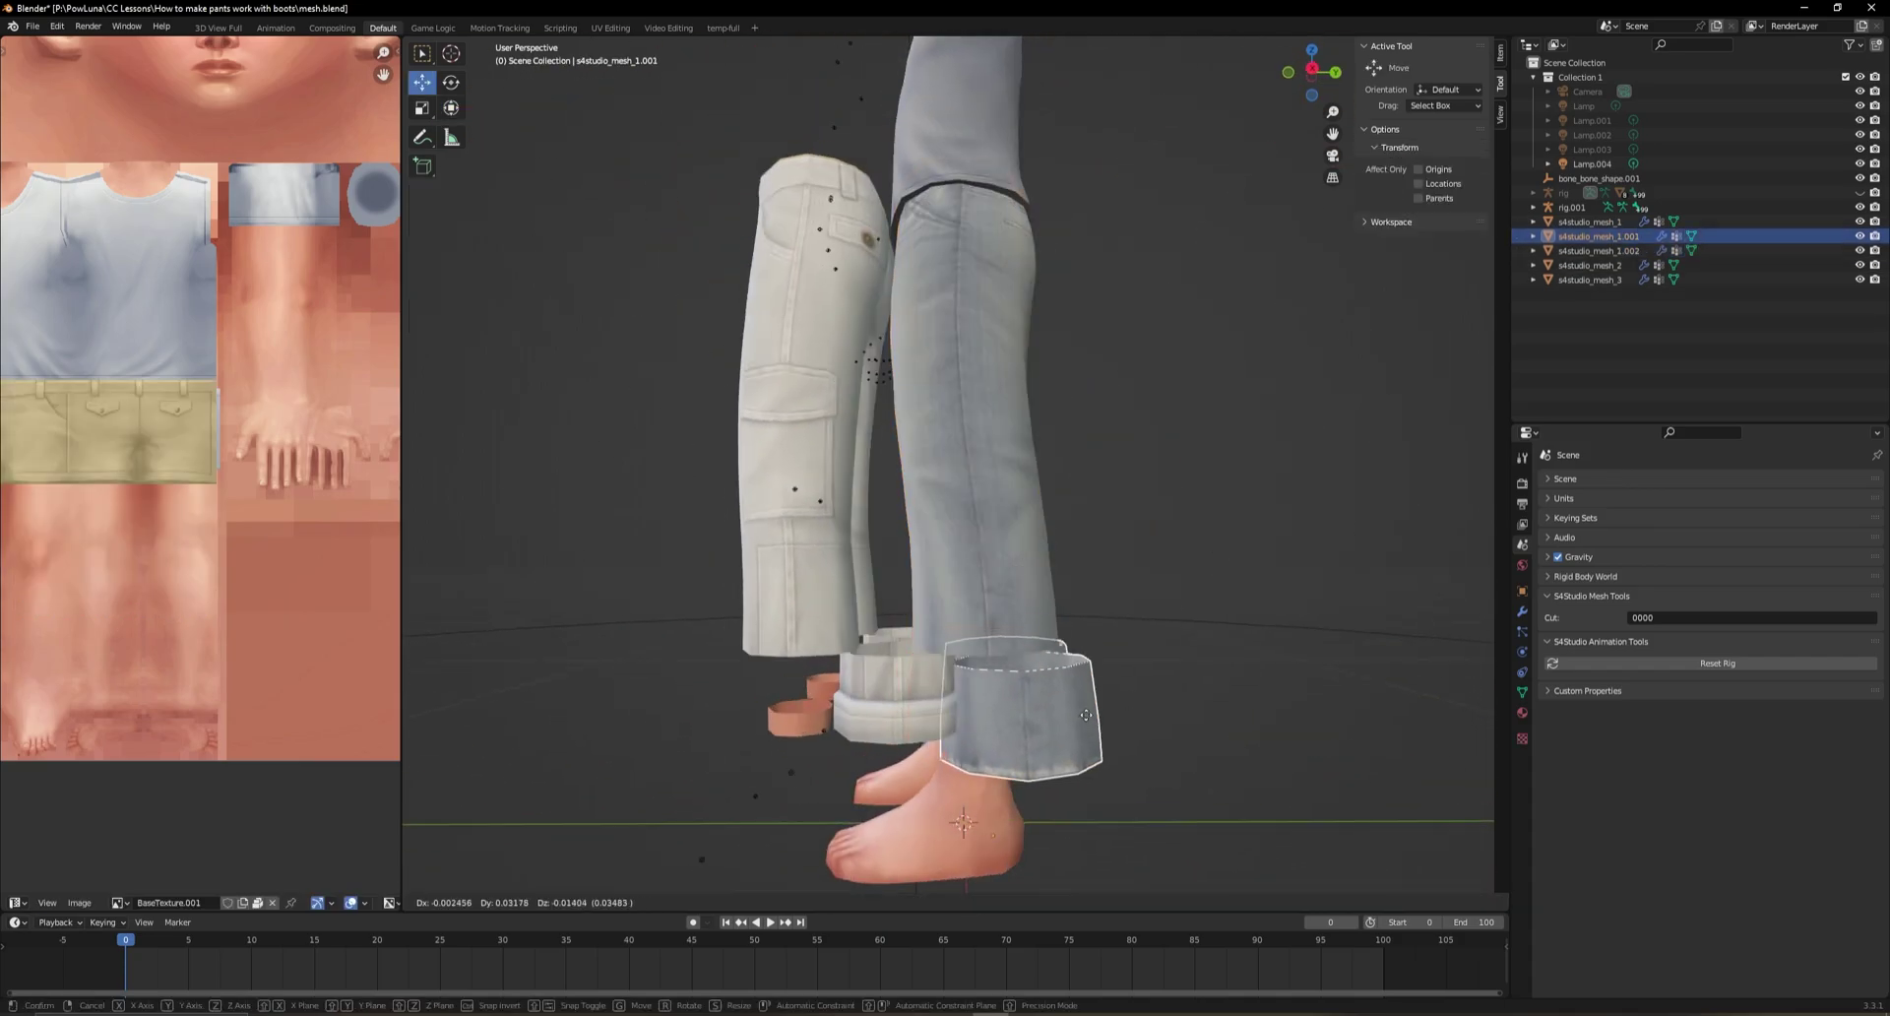
pyautogui.rightClick(1059, 689)
pyautogui.click(974, 581)
pyautogui.press('g')
pyautogui.rightClick(1019, 557)
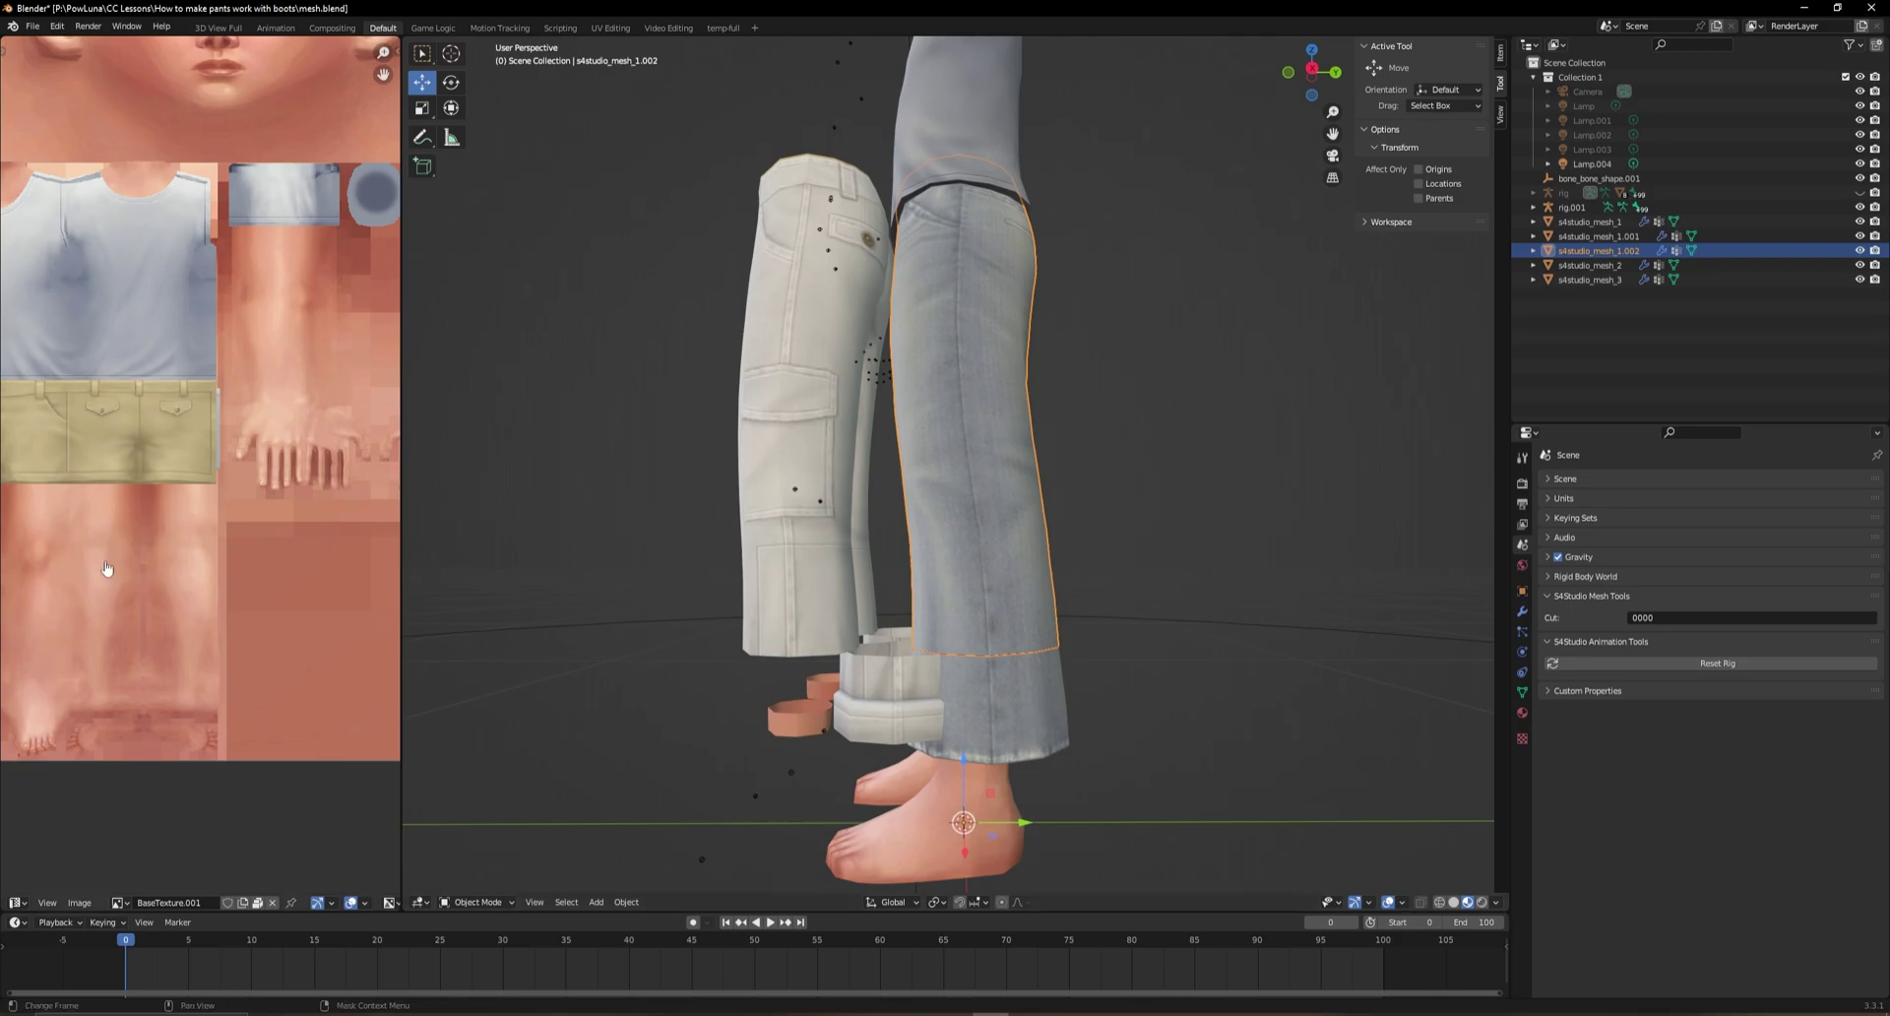
# Align the template's calf piece with the jeans and start editing the jeans mesh at that piece's upper edge
pyautogui.click(918, 688)
pyautogui.moveTo(947, 827); pyautogui.dragTo(947, 739)
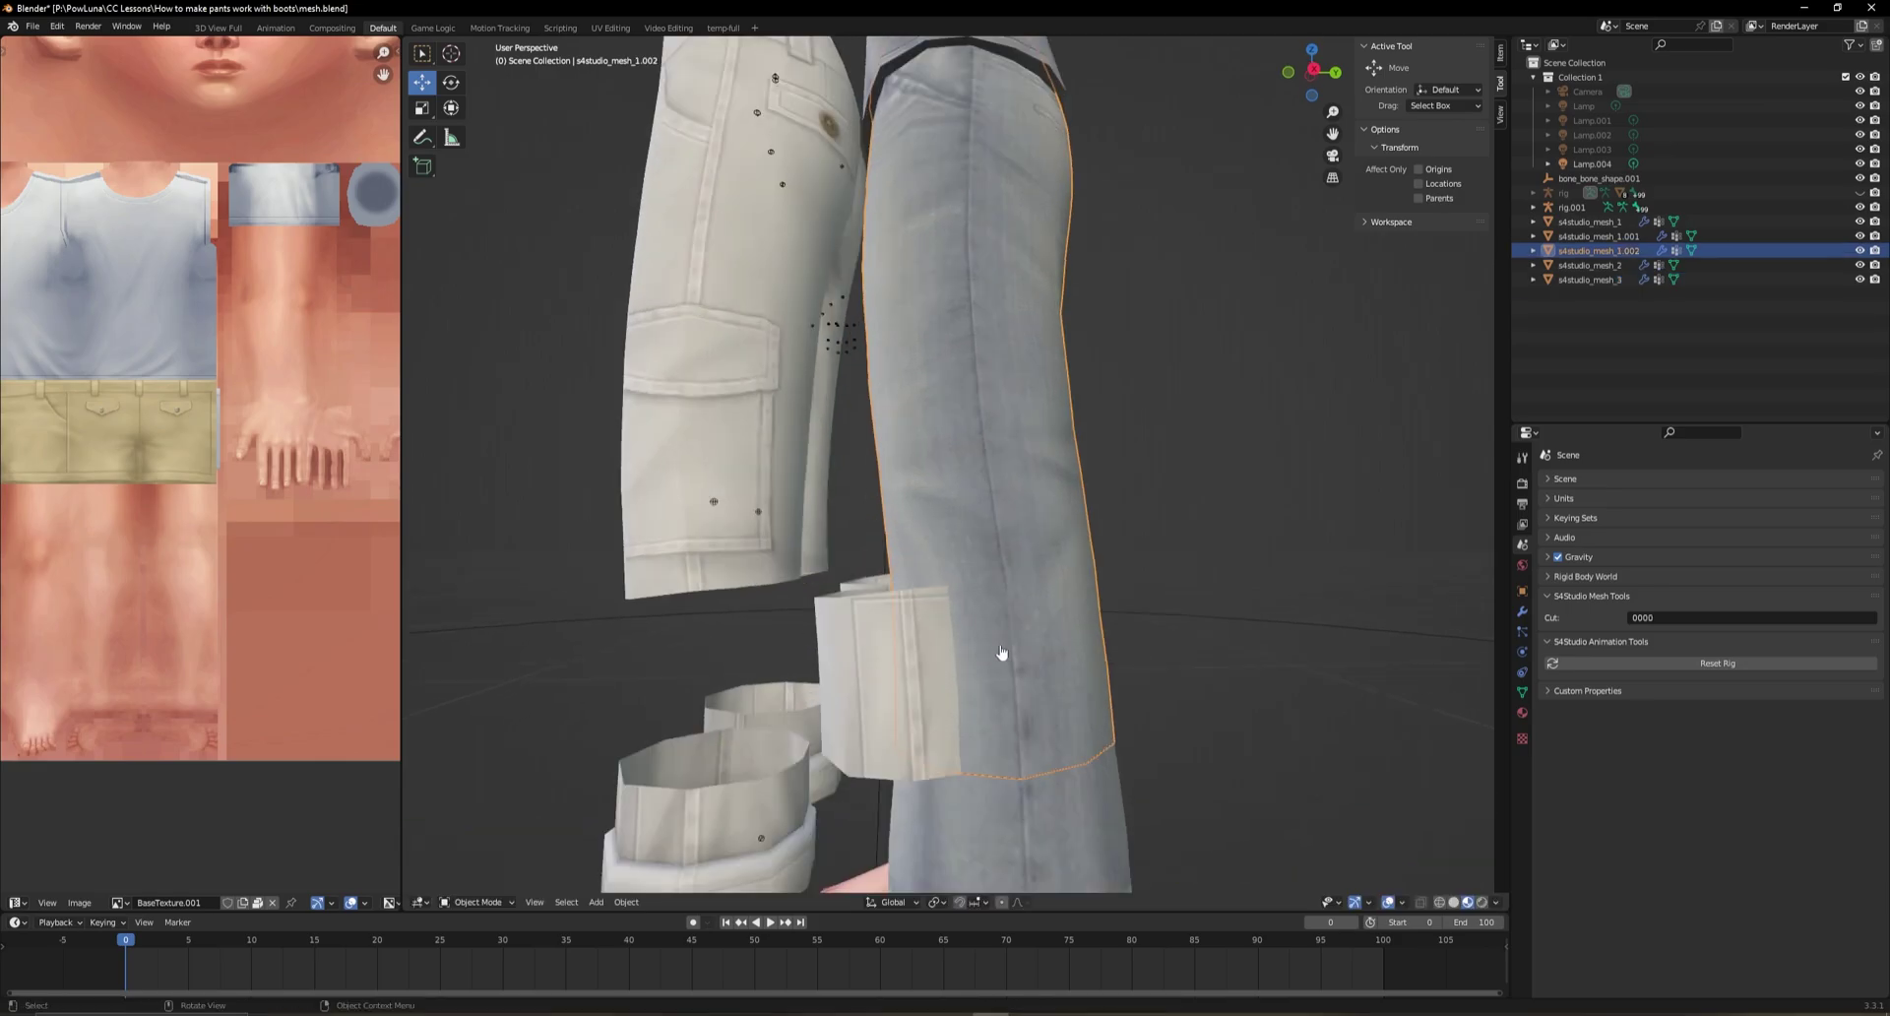
pyautogui.press('Tab')
pyautogui.moveTo(1030, 607); pyautogui.dragTo(958, 607, button='middle')
pyautogui.click(918, 602)
# Select the remaining jeans' lowest rows up to the template calf piece's height and separate them into their own mesh
pyautogui.moveTo(118, 444); pyautogui.dragTo(211, 443, button='middle')
pyautogui.scroll(-1, 206, 438)
pyautogui.scroll(1, 207, 438)
pyautogui.keyDown('alt'); pyautogui.click(926, 602); pyautogui.keyUp('alt')
pyautogui.moveTo(997, 511); pyautogui.dragTo(996, 520)
pyautogui.moveTo(997, 520); pyautogui.dragTo(1417, 524, button='middle')
pyautogui.moveTo(904, 522); pyautogui.dragTo(904, 517)
pyautogui.moveTo(904, 517); pyautogui.dragTo(482, 522, button='middle')
pyautogui.moveTo(15, 549); pyautogui.dragTo(325, 601)
pyautogui.scroll(-1, 689, 689)
pyautogui.press('p')
pyautogui.click(785, 714)
pyautogui.press('Tab')
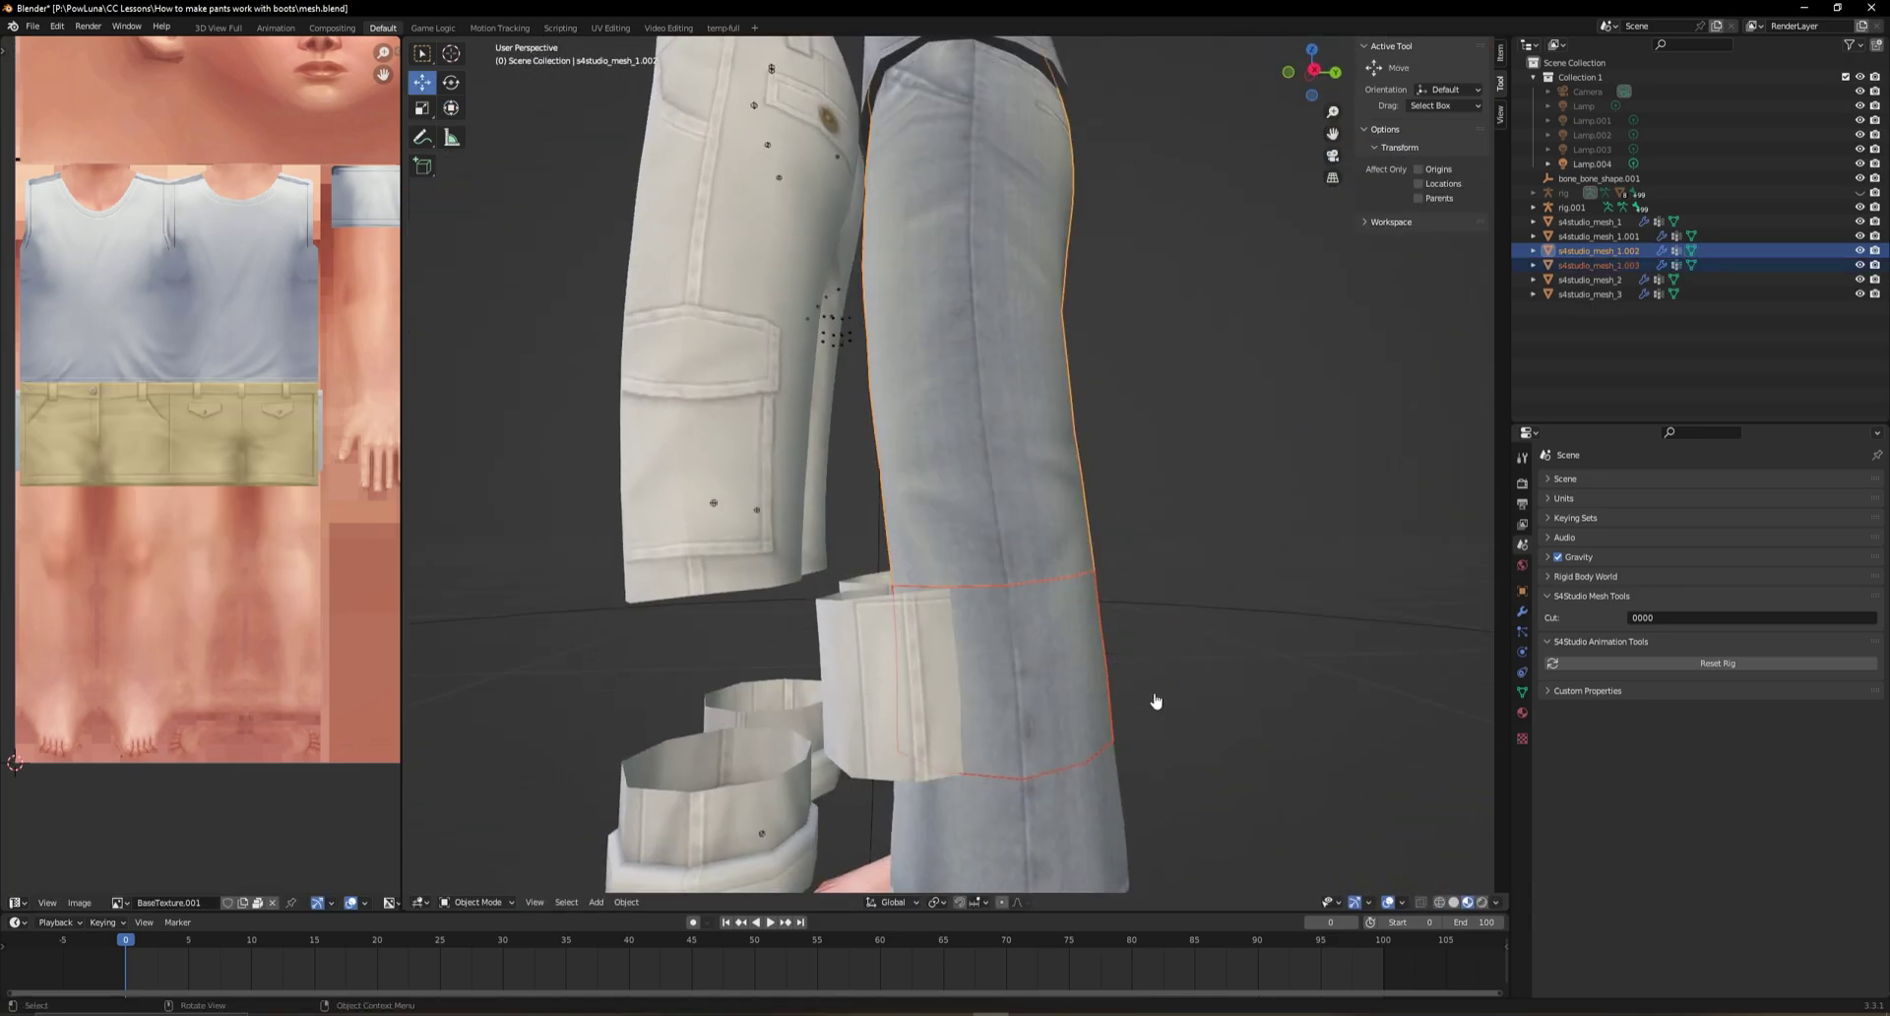
# Move the template's calf piece forward along Y, back in line with the rest of the template pants
pyautogui.scroll(-3, 1136, 713)
pyautogui.click(891, 615)
pyautogui.moveTo(911, 815); pyautogui.dragTo(803, 818)
# Test-move the jeans' calf and upper sections, cancelling each move, and select the separated sections one by one
pyautogui.click(1024, 694)
pyautogui.click(1037, 640)
pyautogui.press('g')
pyautogui.rightClick(1166, 561)
pyautogui.click(997, 488)
pyautogui.press('g')
pyautogui.rightClick(989, 462)
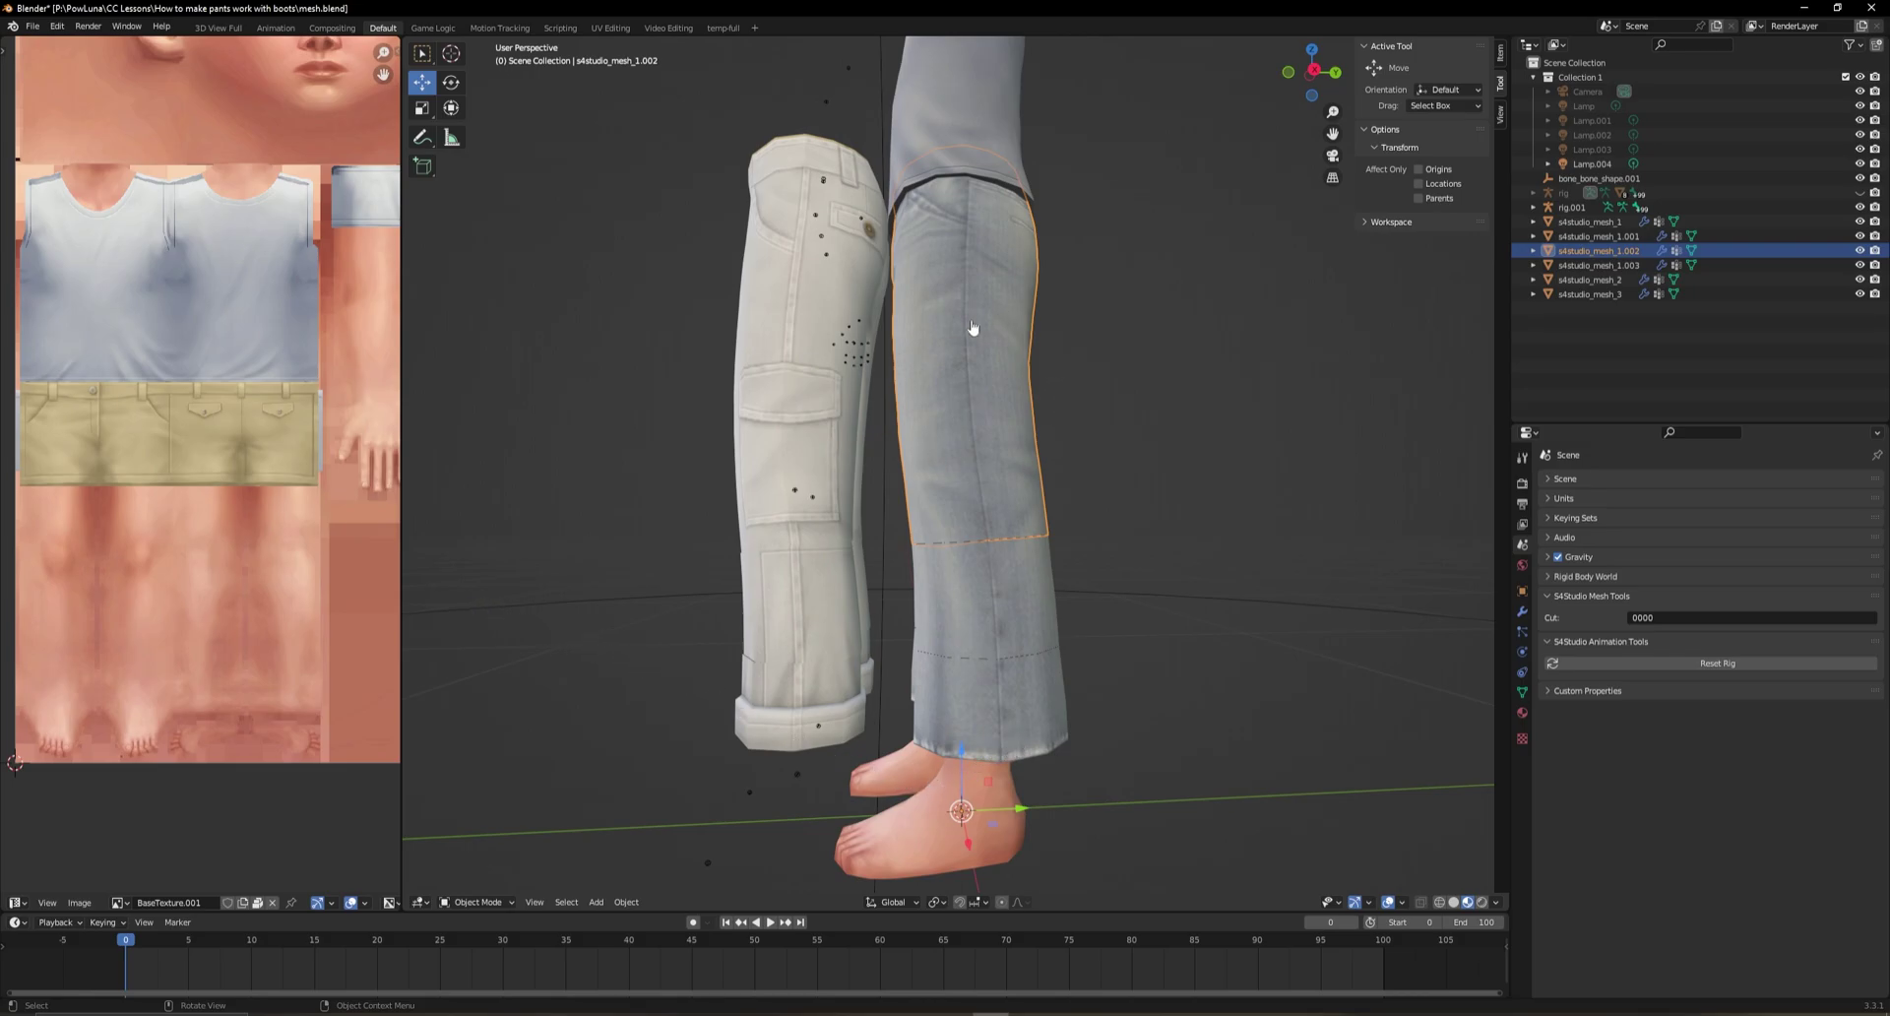
pyautogui.click(990, 564)
pyautogui.click(1022, 716)
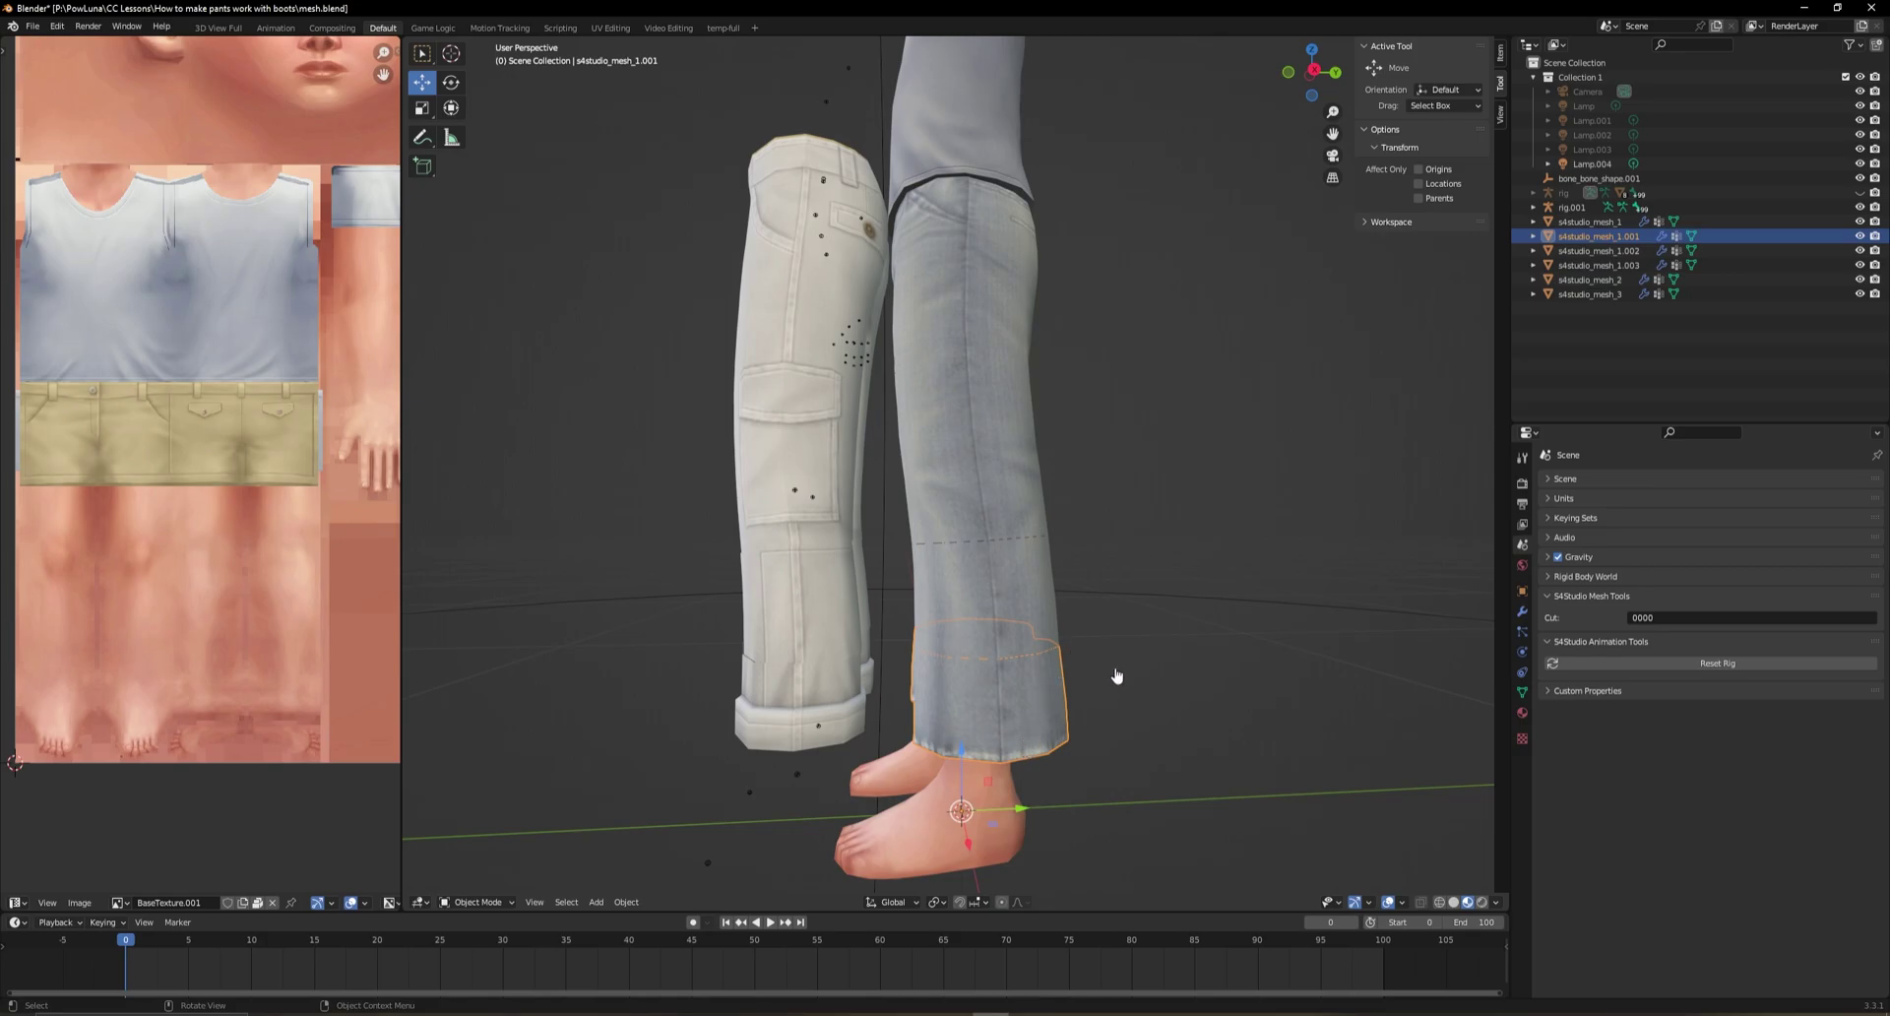
# Match the cut numbers of the jeans' lowest and middle sections to the corresponding template pieces, 0000 and 0001
pyautogui.click(785, 710)
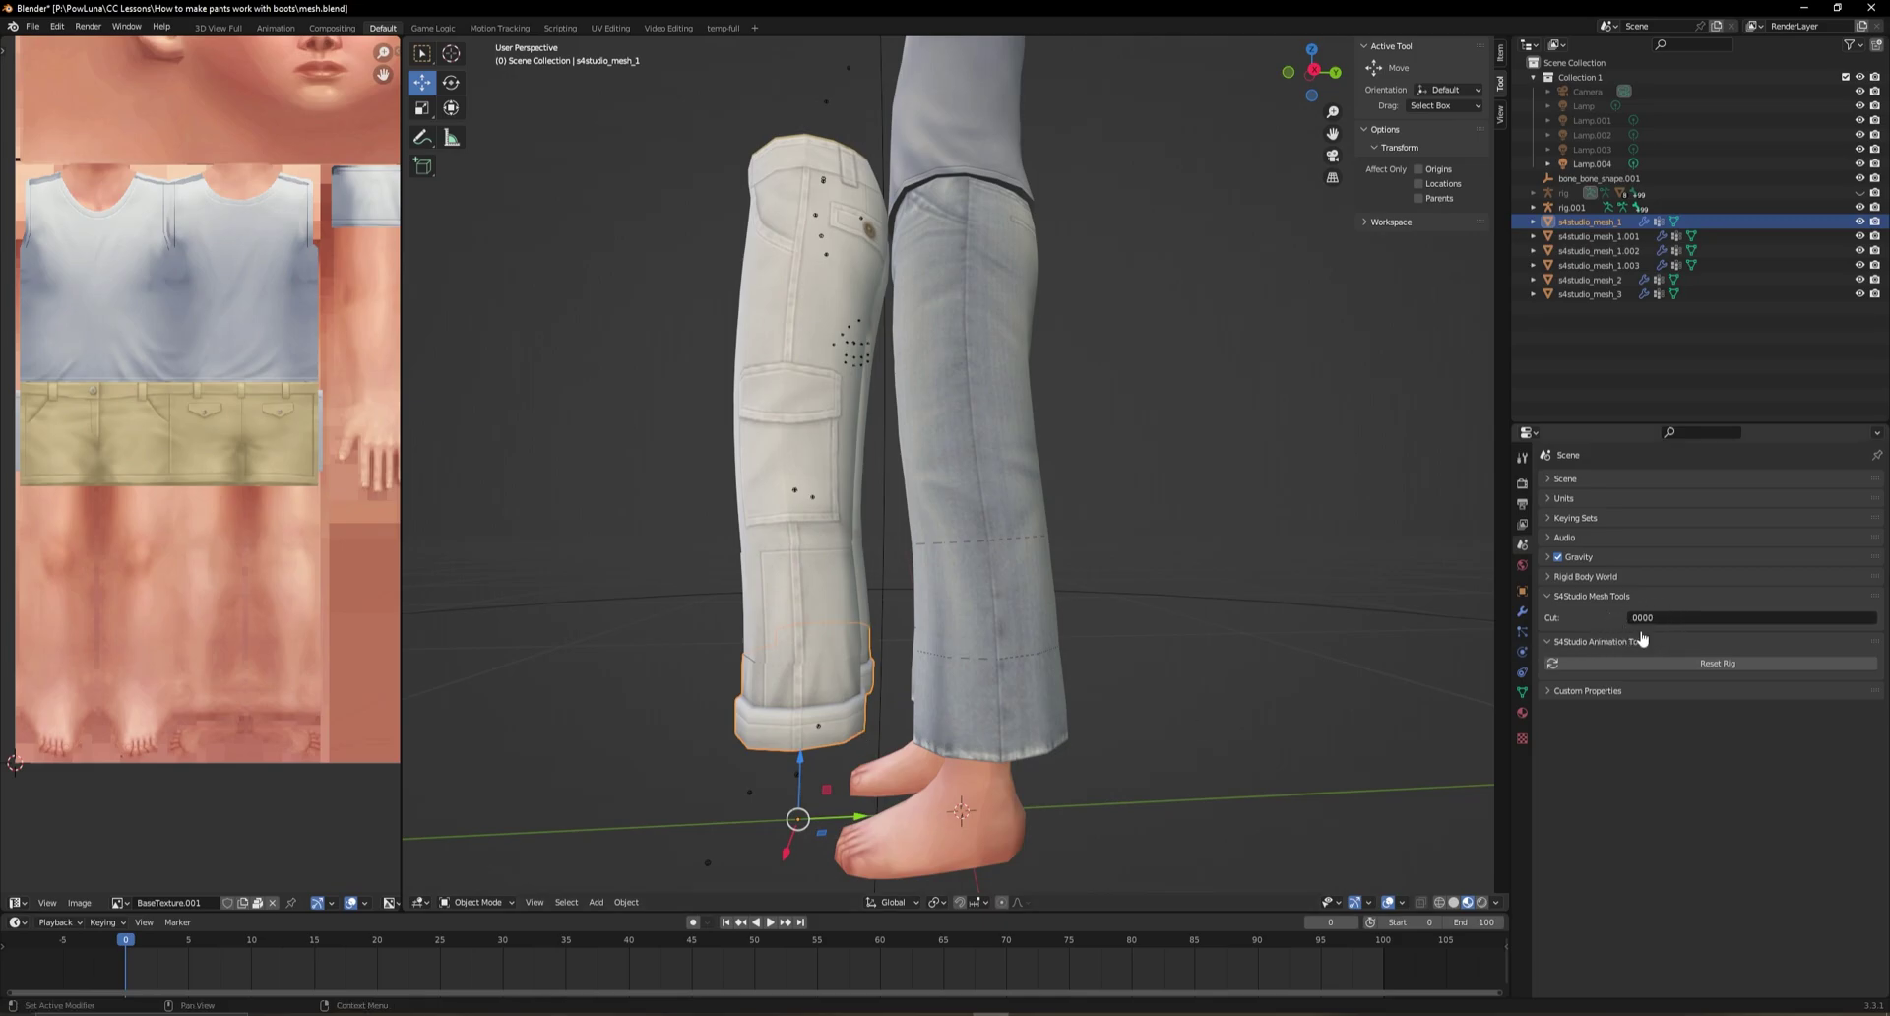
pyautogui.click(990, 733)
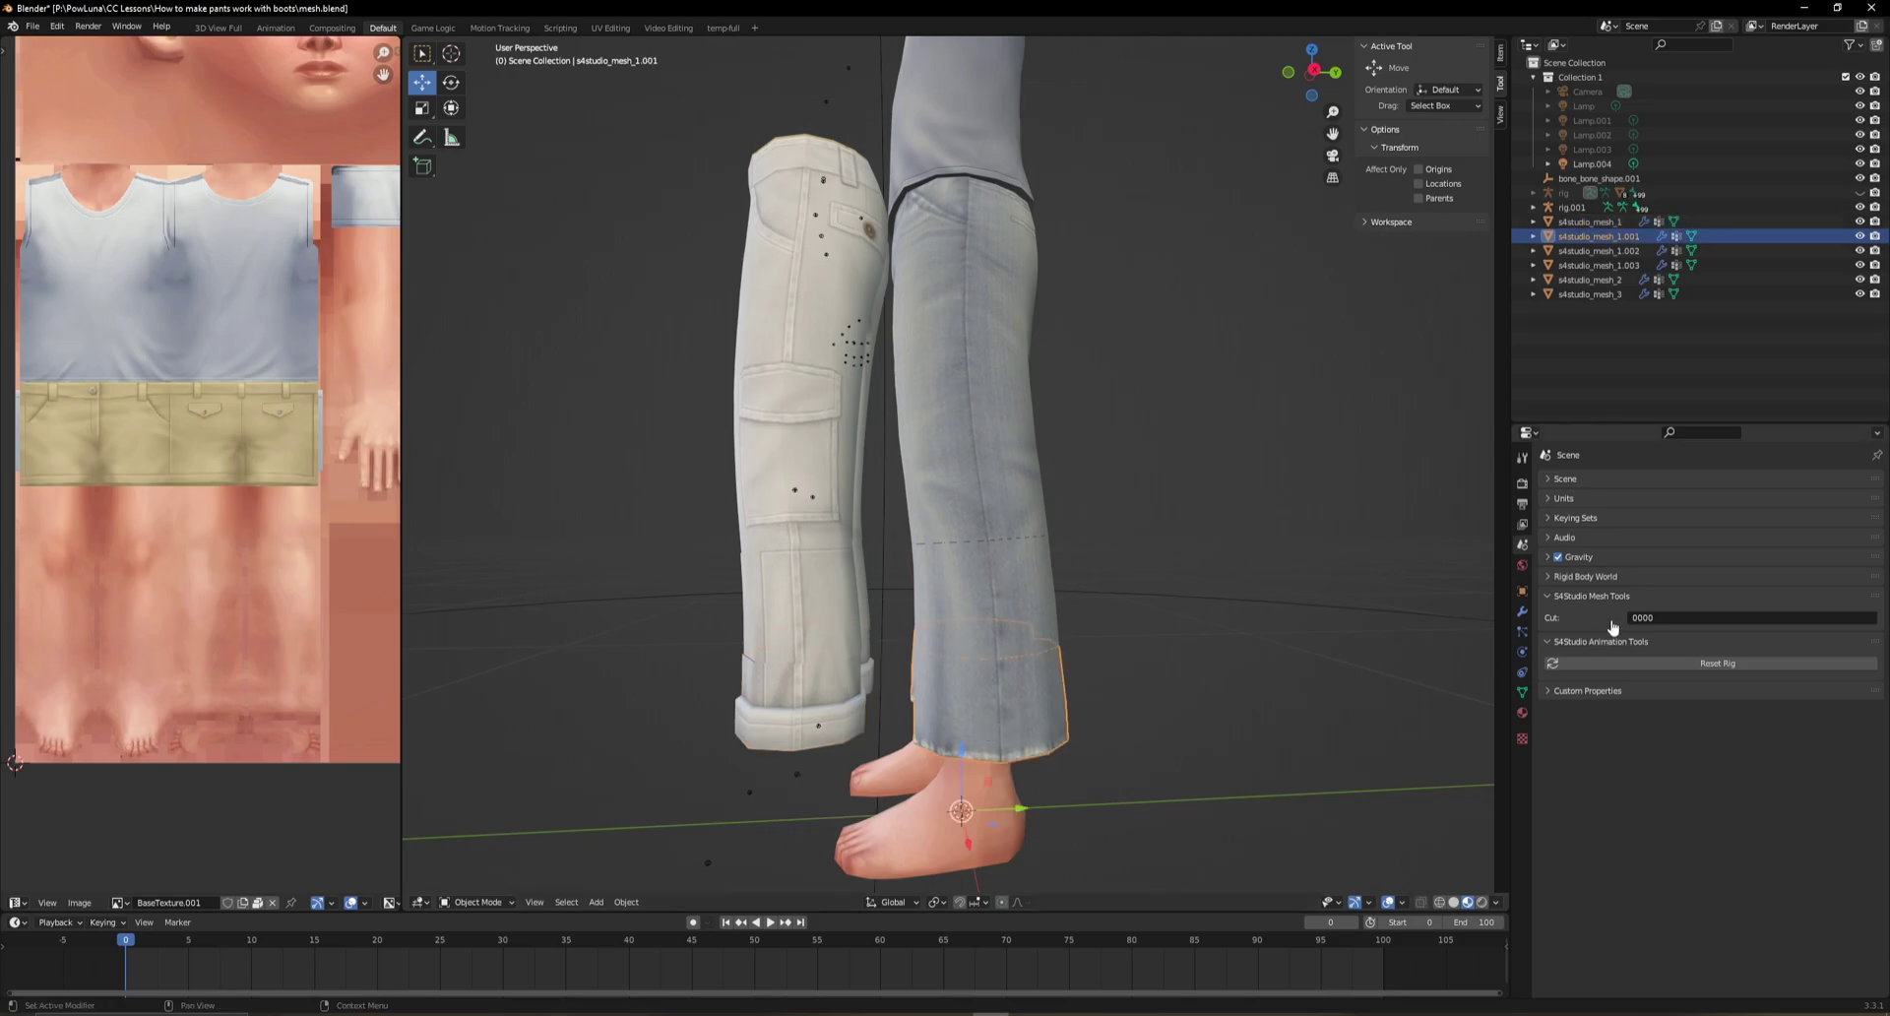
pyautogui.click(1642, 618)
pyautogui.write('0001')
pyautogui.press('Return')
pyautogui.click(786, 627)
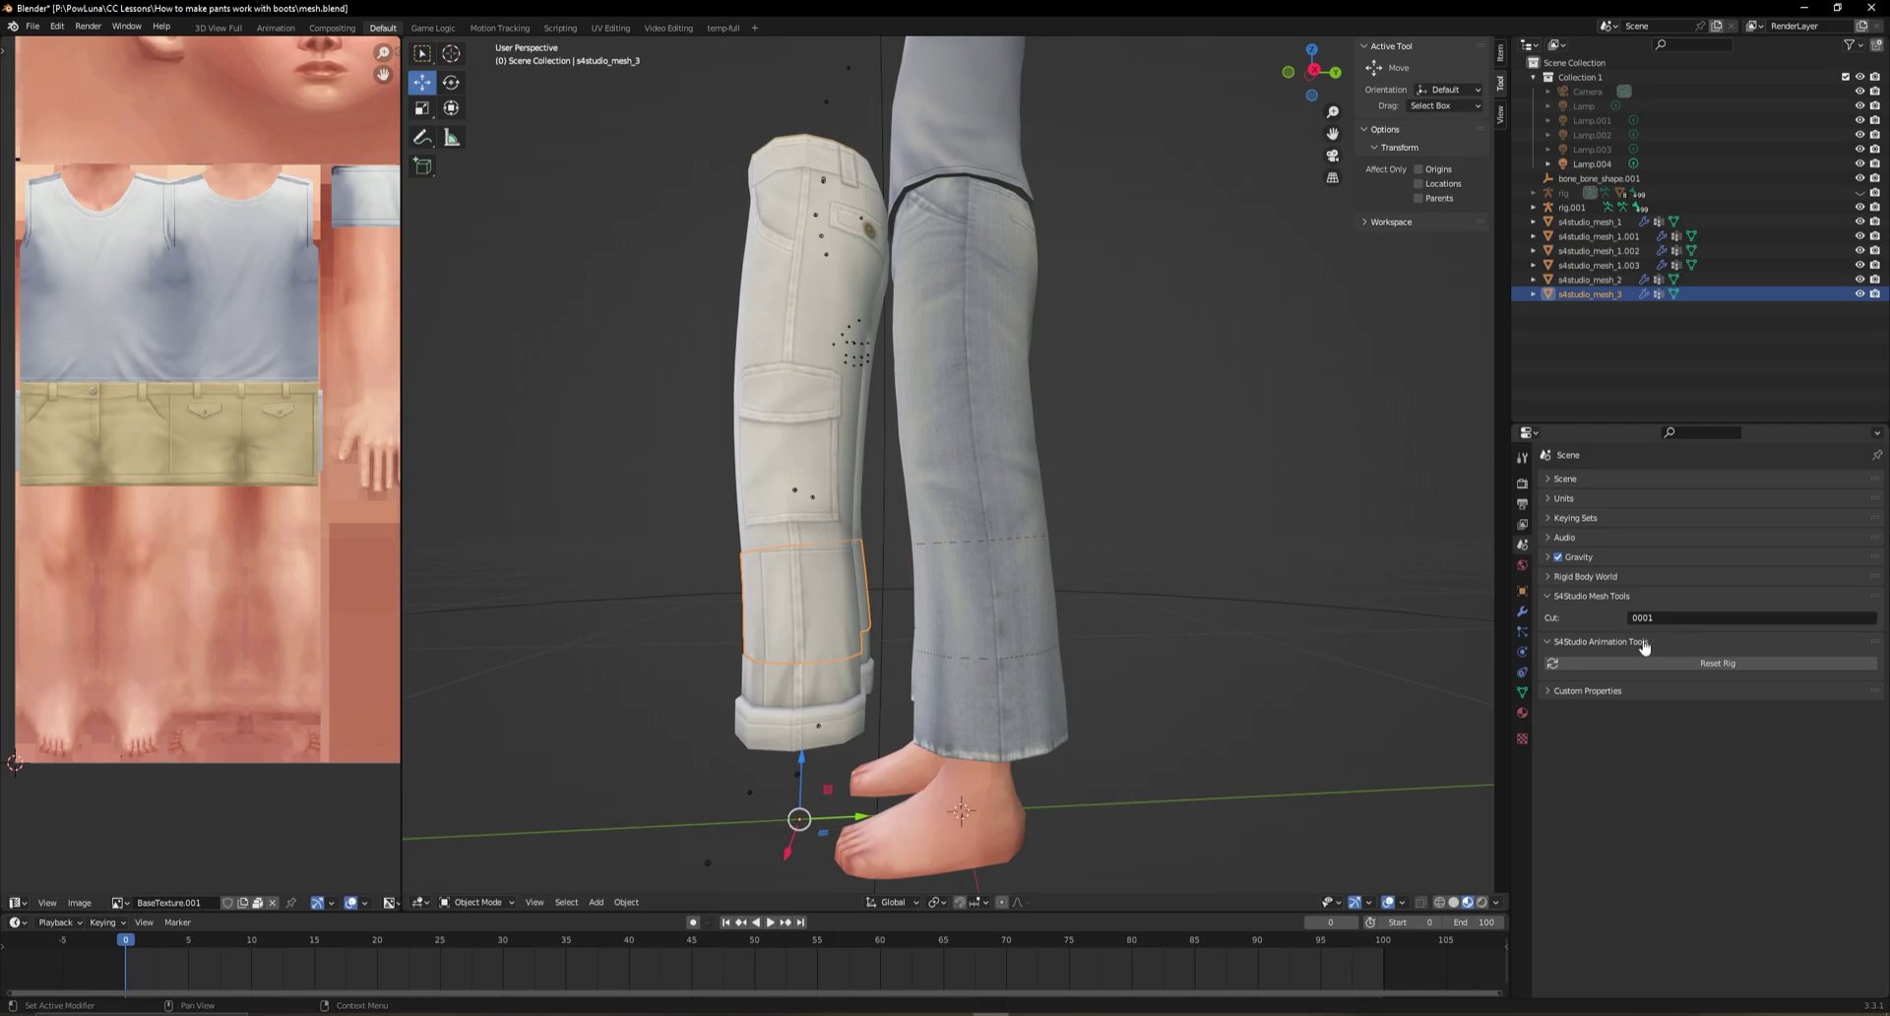
pyautogui.click(1000, 612)
pyautogui.click(1716, 619)
pyautogui.write('00')
pyautogui.press('Return')
# Set the upper jeans section's cut number to 0002 to match the template's upper piece
pyautogui.click(804, 489)
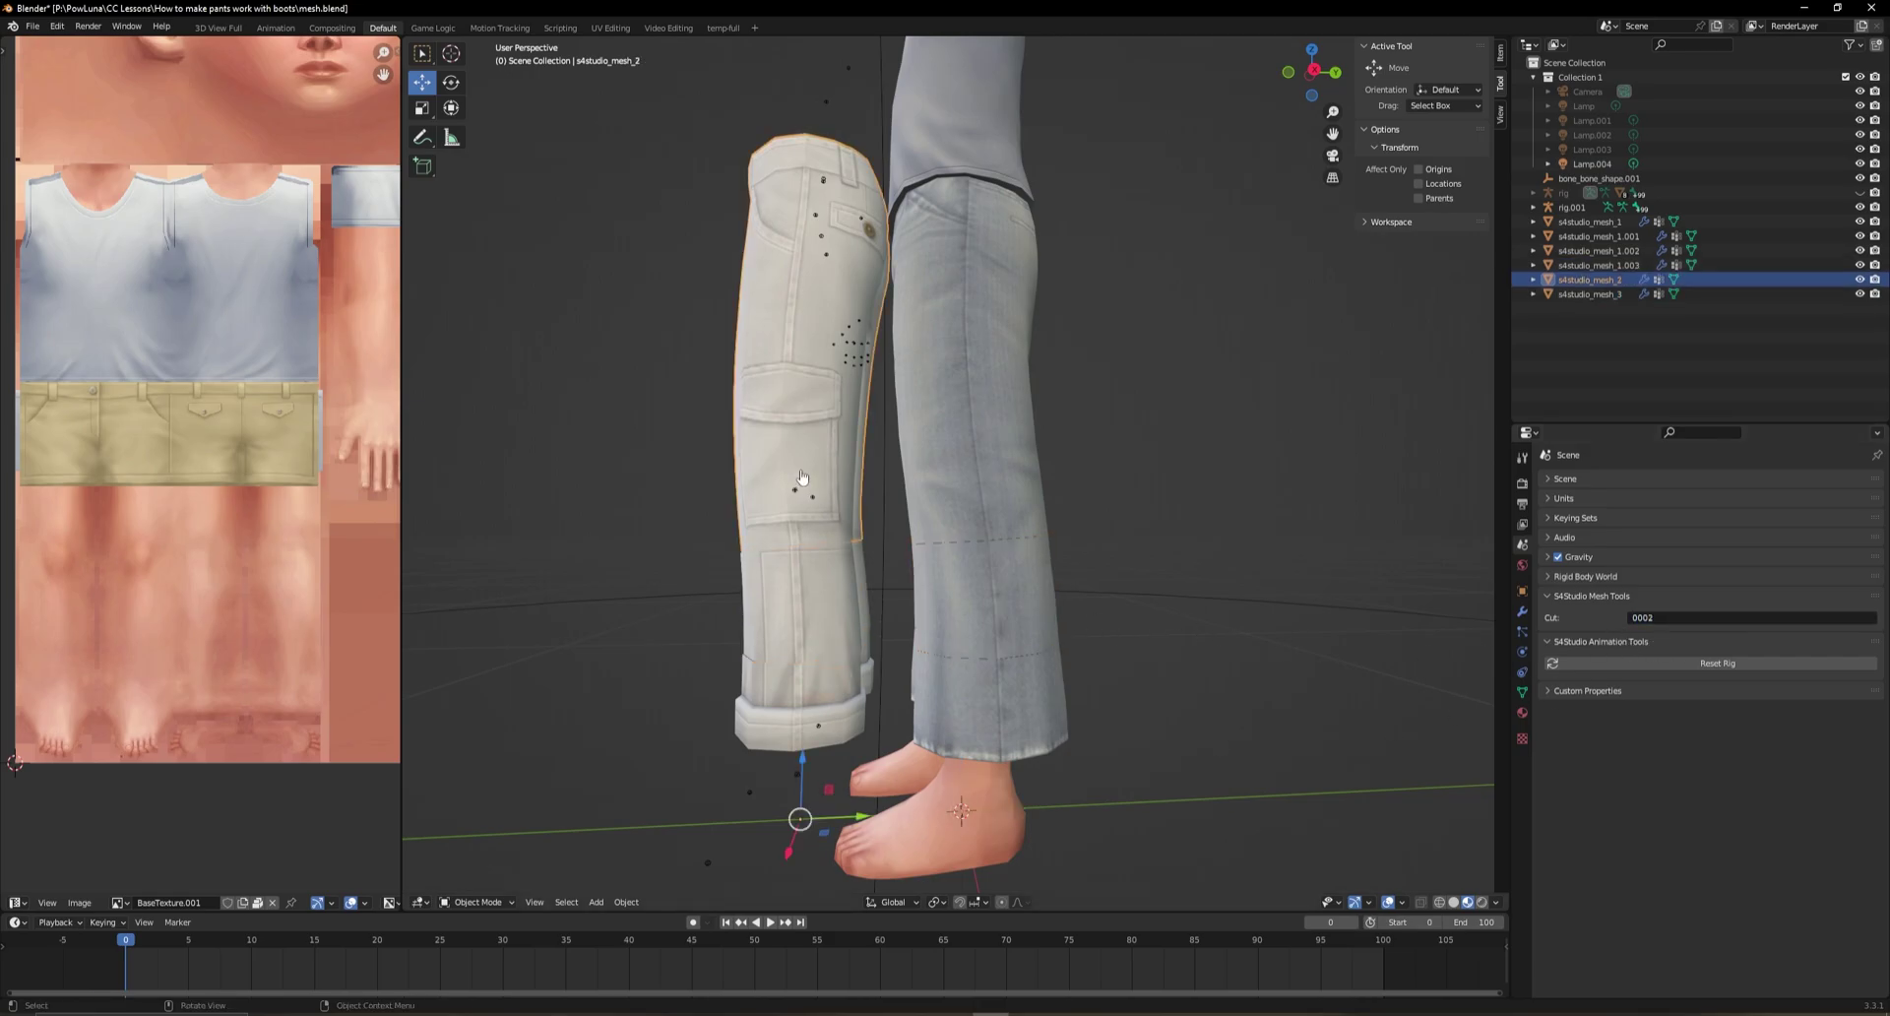
pyautogui.click(962, 463)
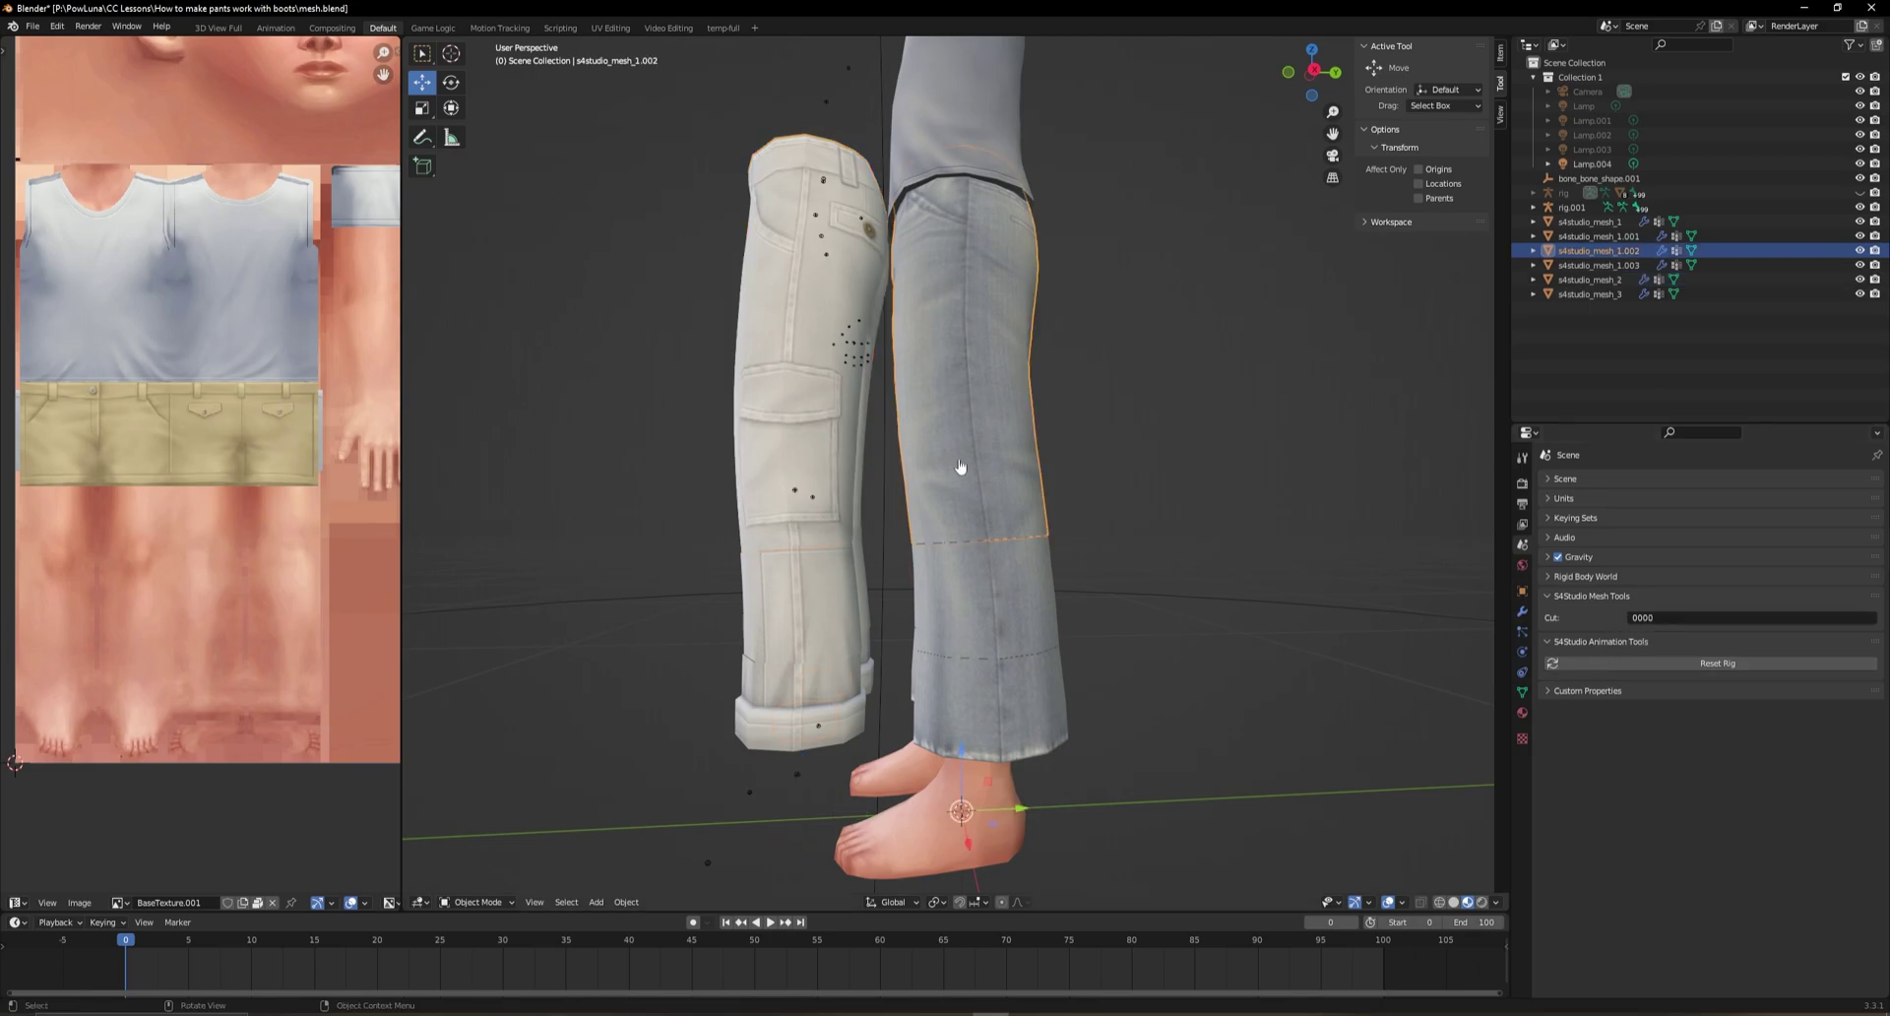
pyautogui.click(1668, 618)
pyautogui.write('0002')
pyautogui.press('Return')
# Delete the template's pants pieces and leftover rig objects, and save the Blender file mesh.blend
pyautogui.click(815, 523)
pyautogui.press('Delete')
pyautogui.click(813, 497)
pyautogui.press('Delete')
pyautogui.click(816, 581)
pyautogui.press('Delete')
pyautogui.click(1603, 180)
pyautogui.press('Delete')
pyautogui.press('KP_1')
pyautogui.click(32, 26)
pyautogui.click(59, 142)
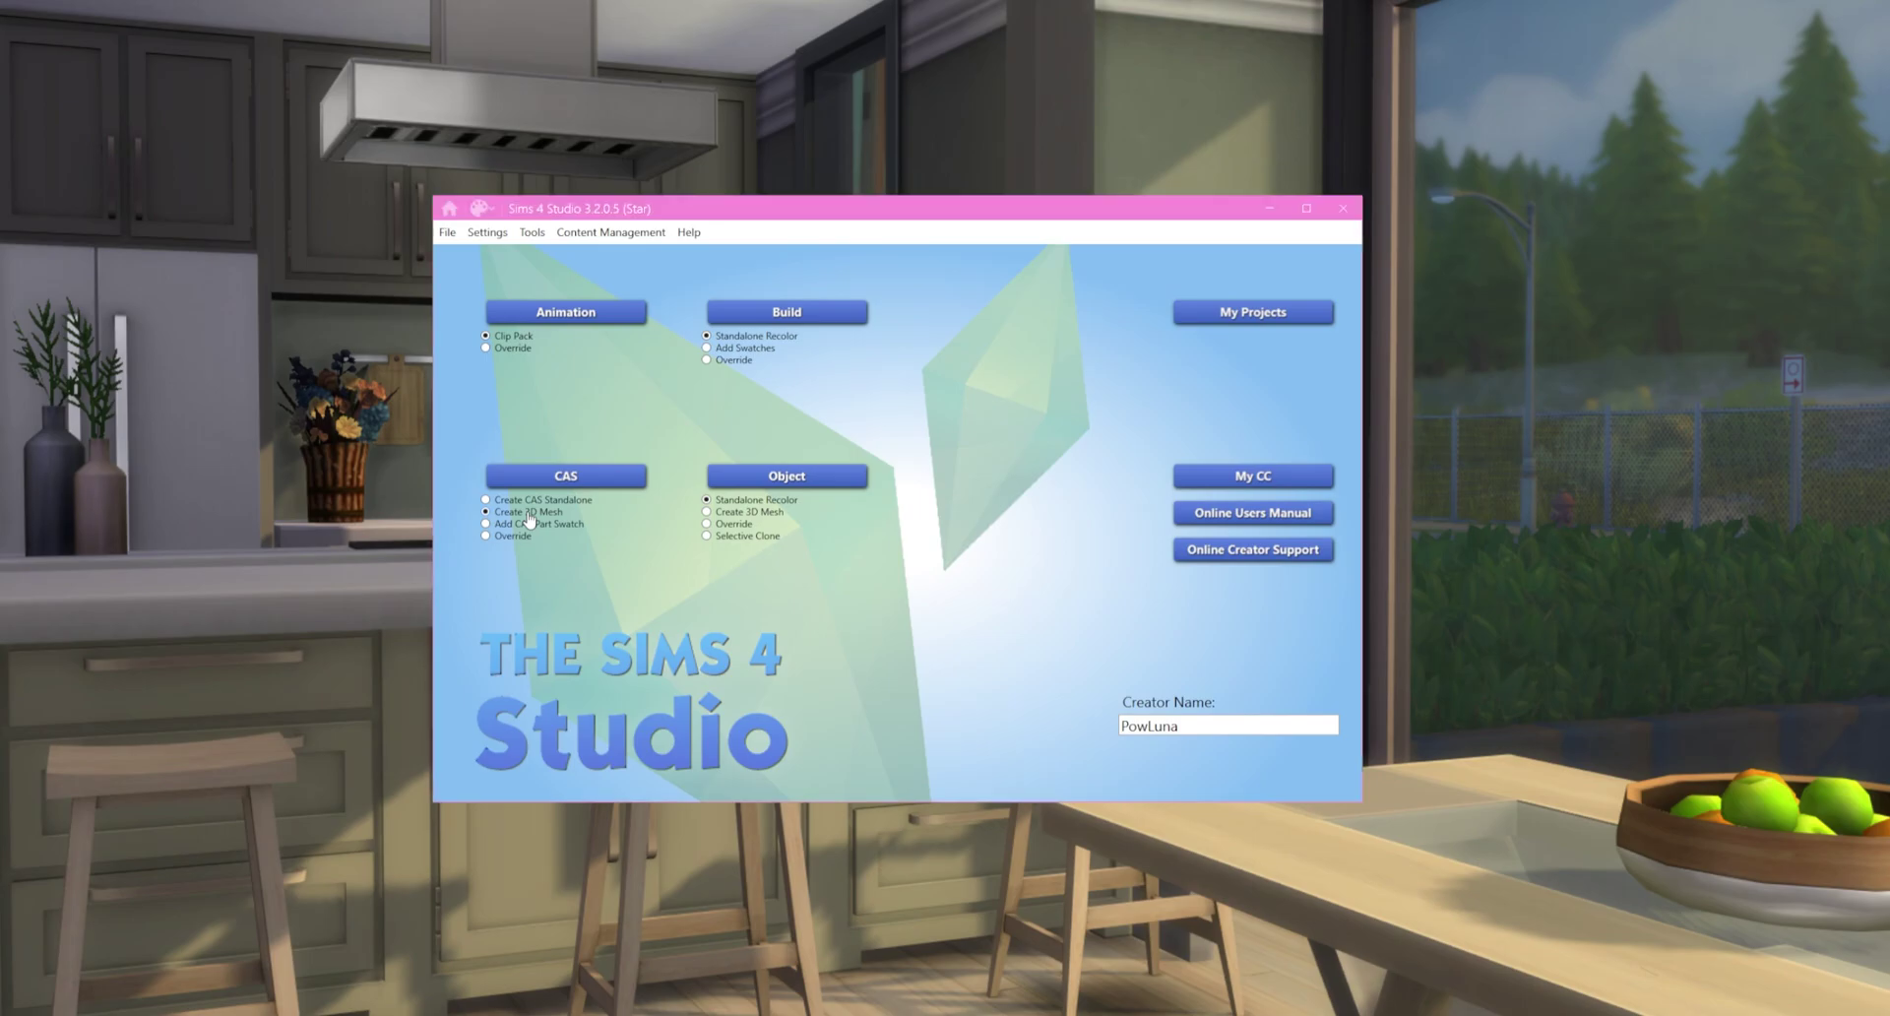
# In Sims 4 Studio, start a CAS 3D mesh project from the white shorts, filtering by age Kind and part type Unterteile
pyautogui.click(566, 476)
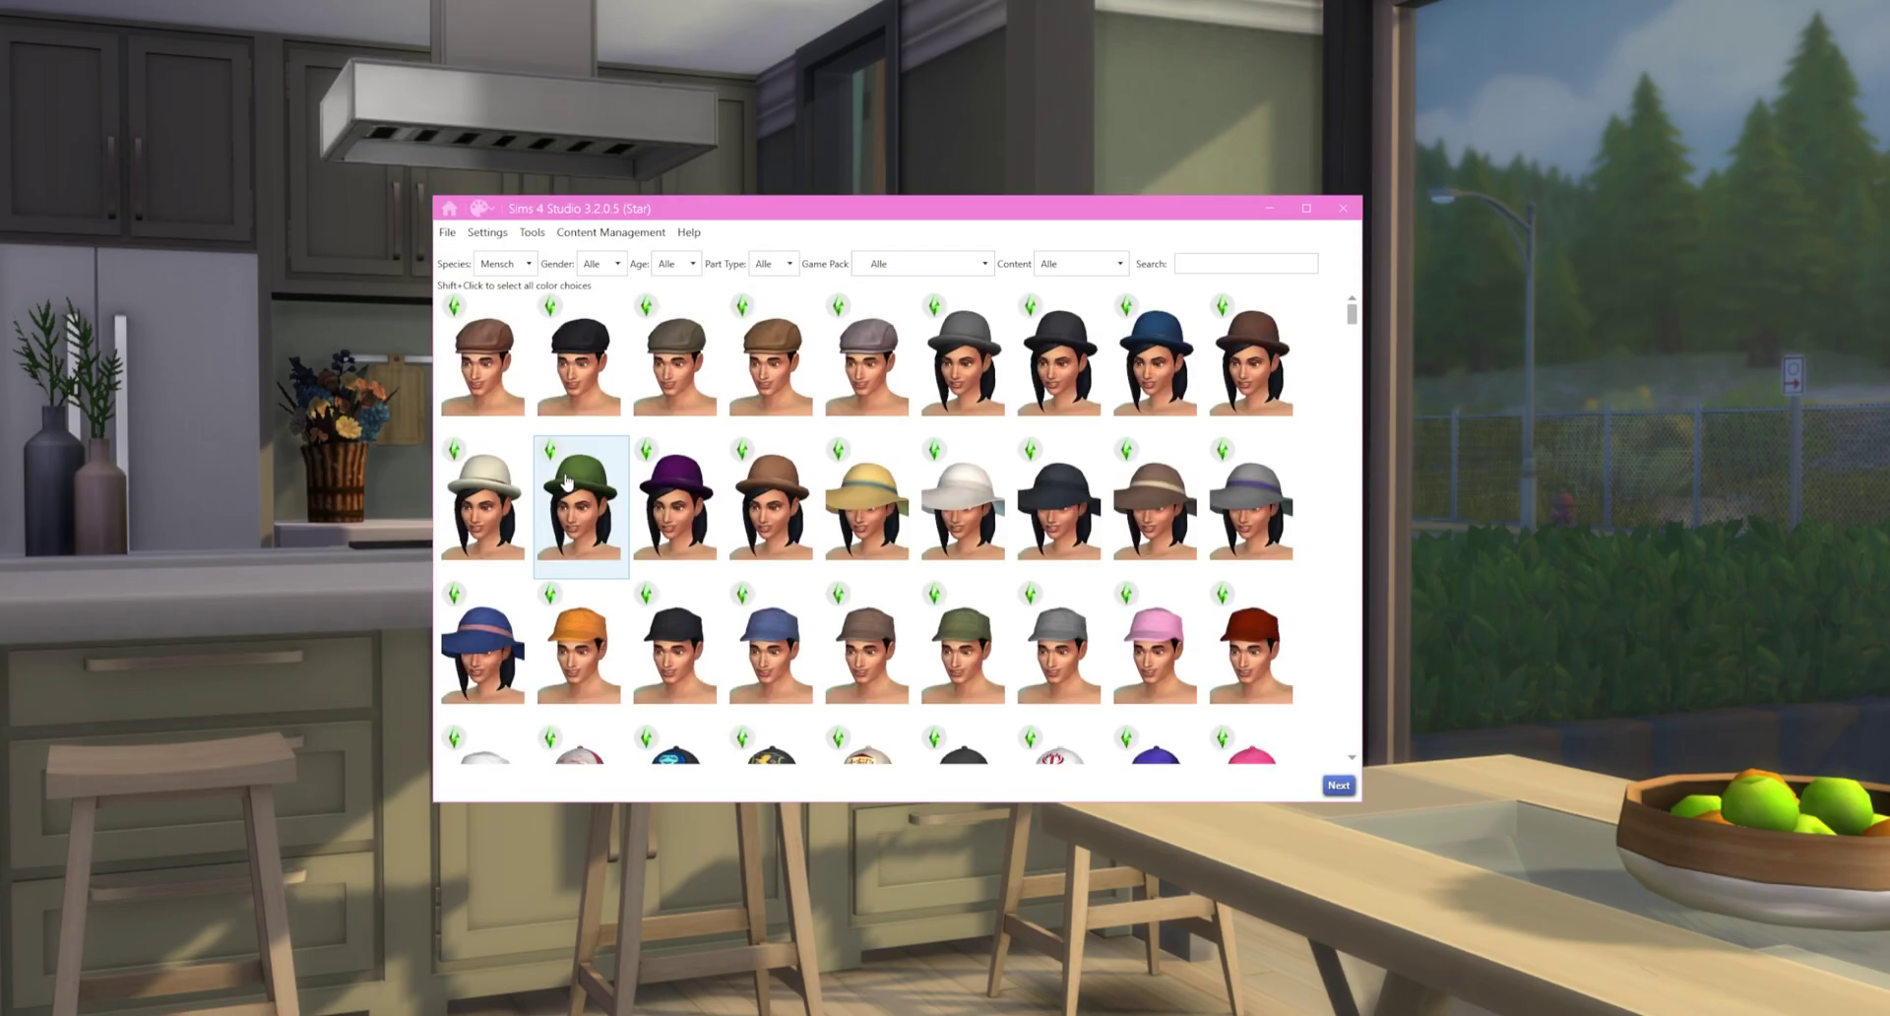
pyautogui.click(701, 266)
pyautogui.click(677, 340)
pyautogui.click(783, 264)
pyautogui.click(816, 431)
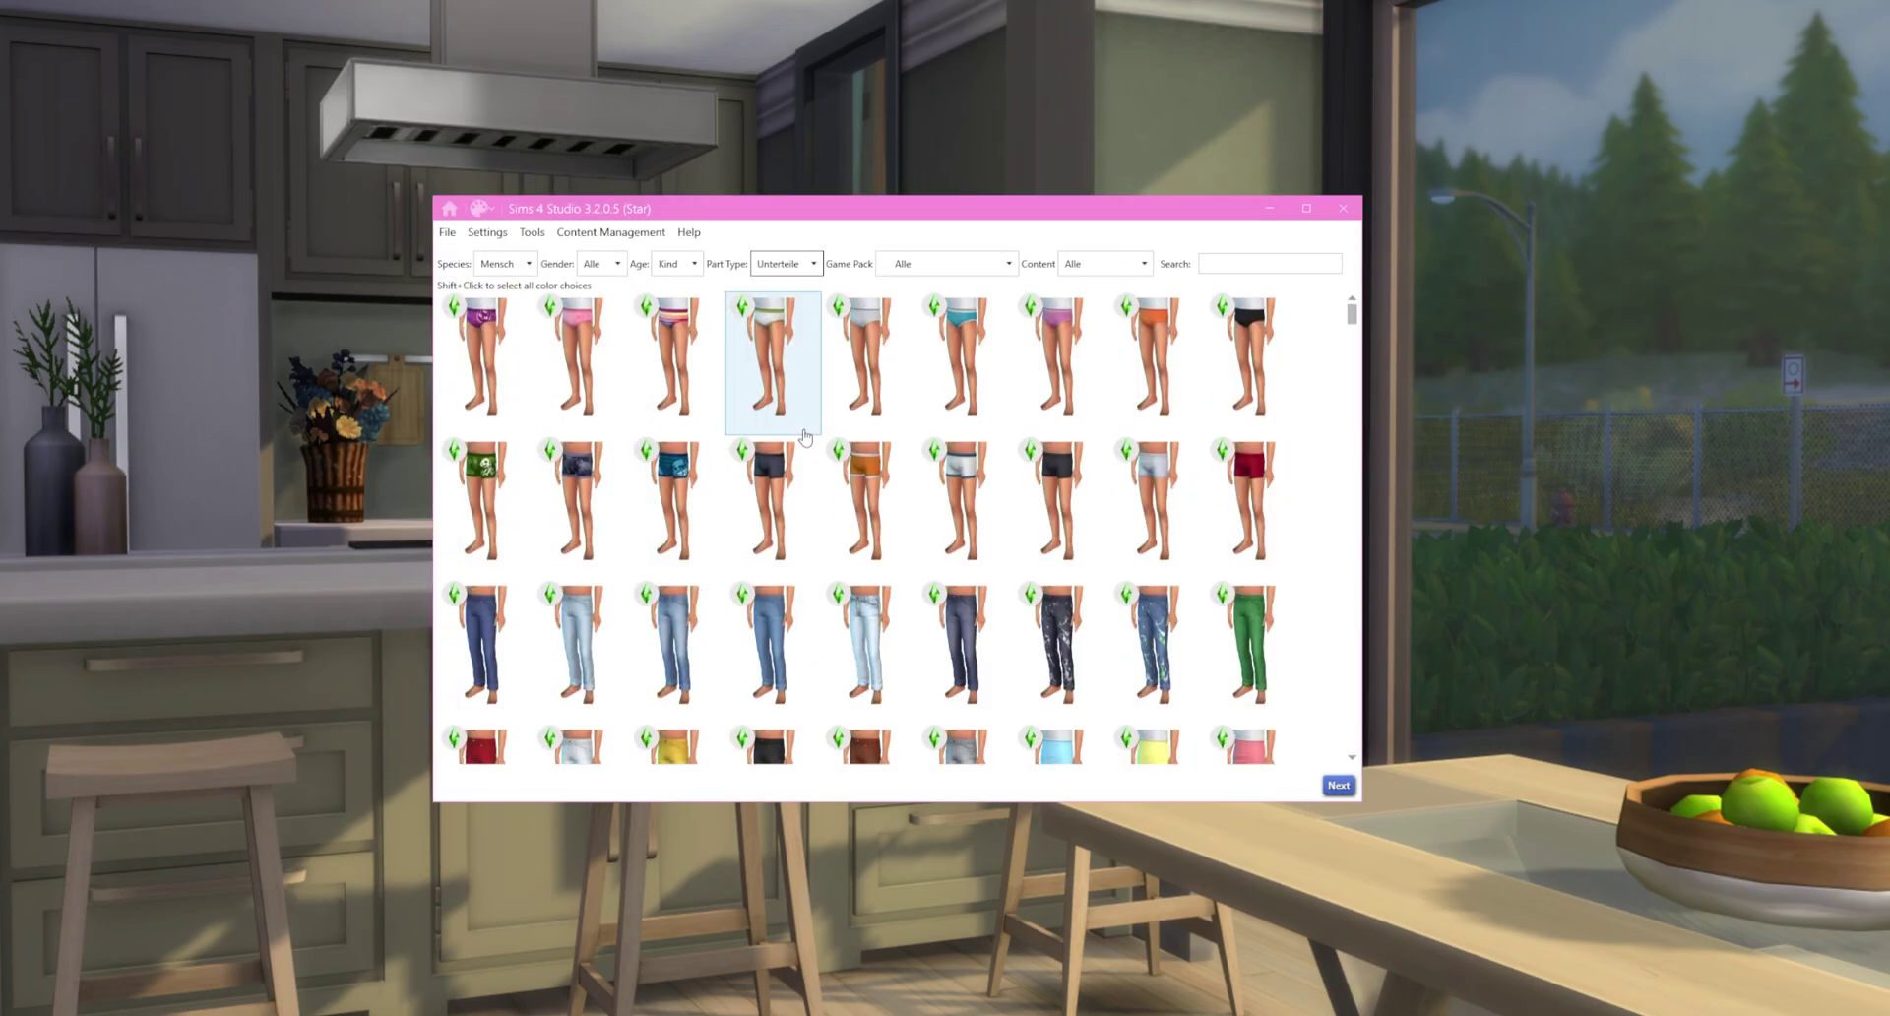
pyautogui.scroll(-5, 841, 384)
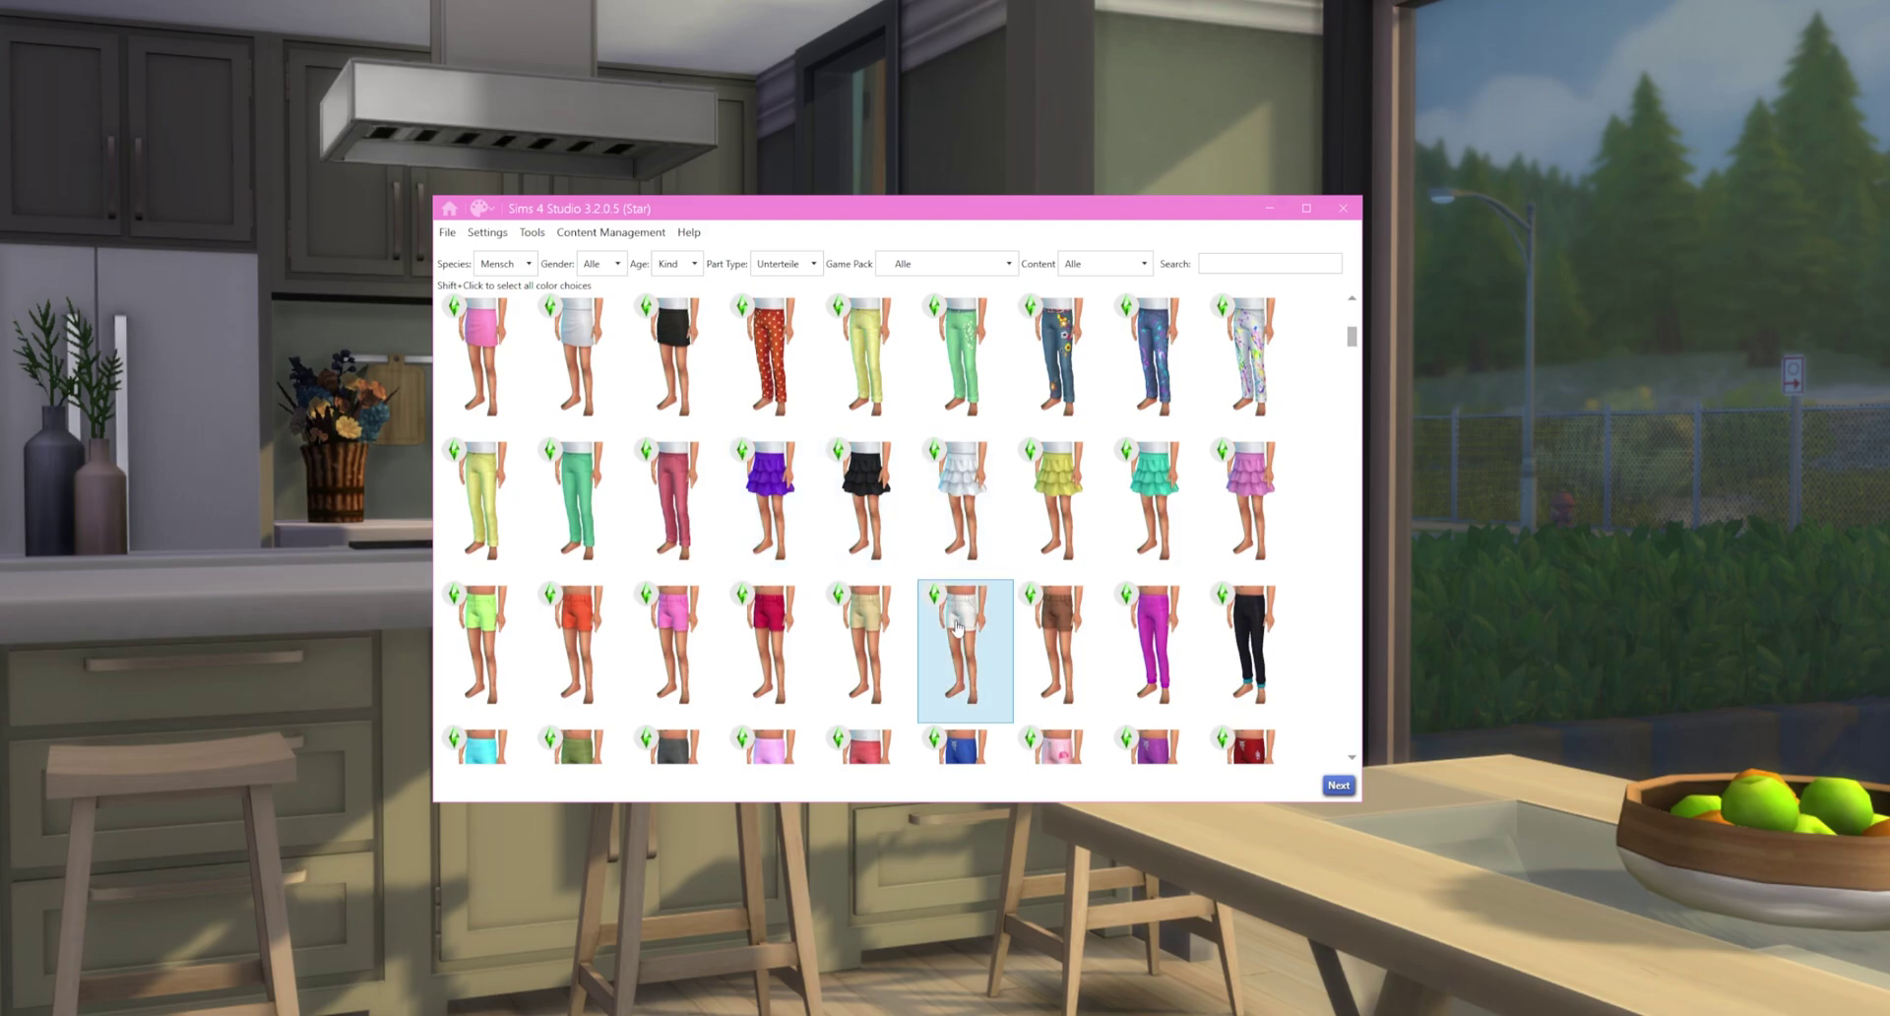
pyautogui.click(1338, 784)
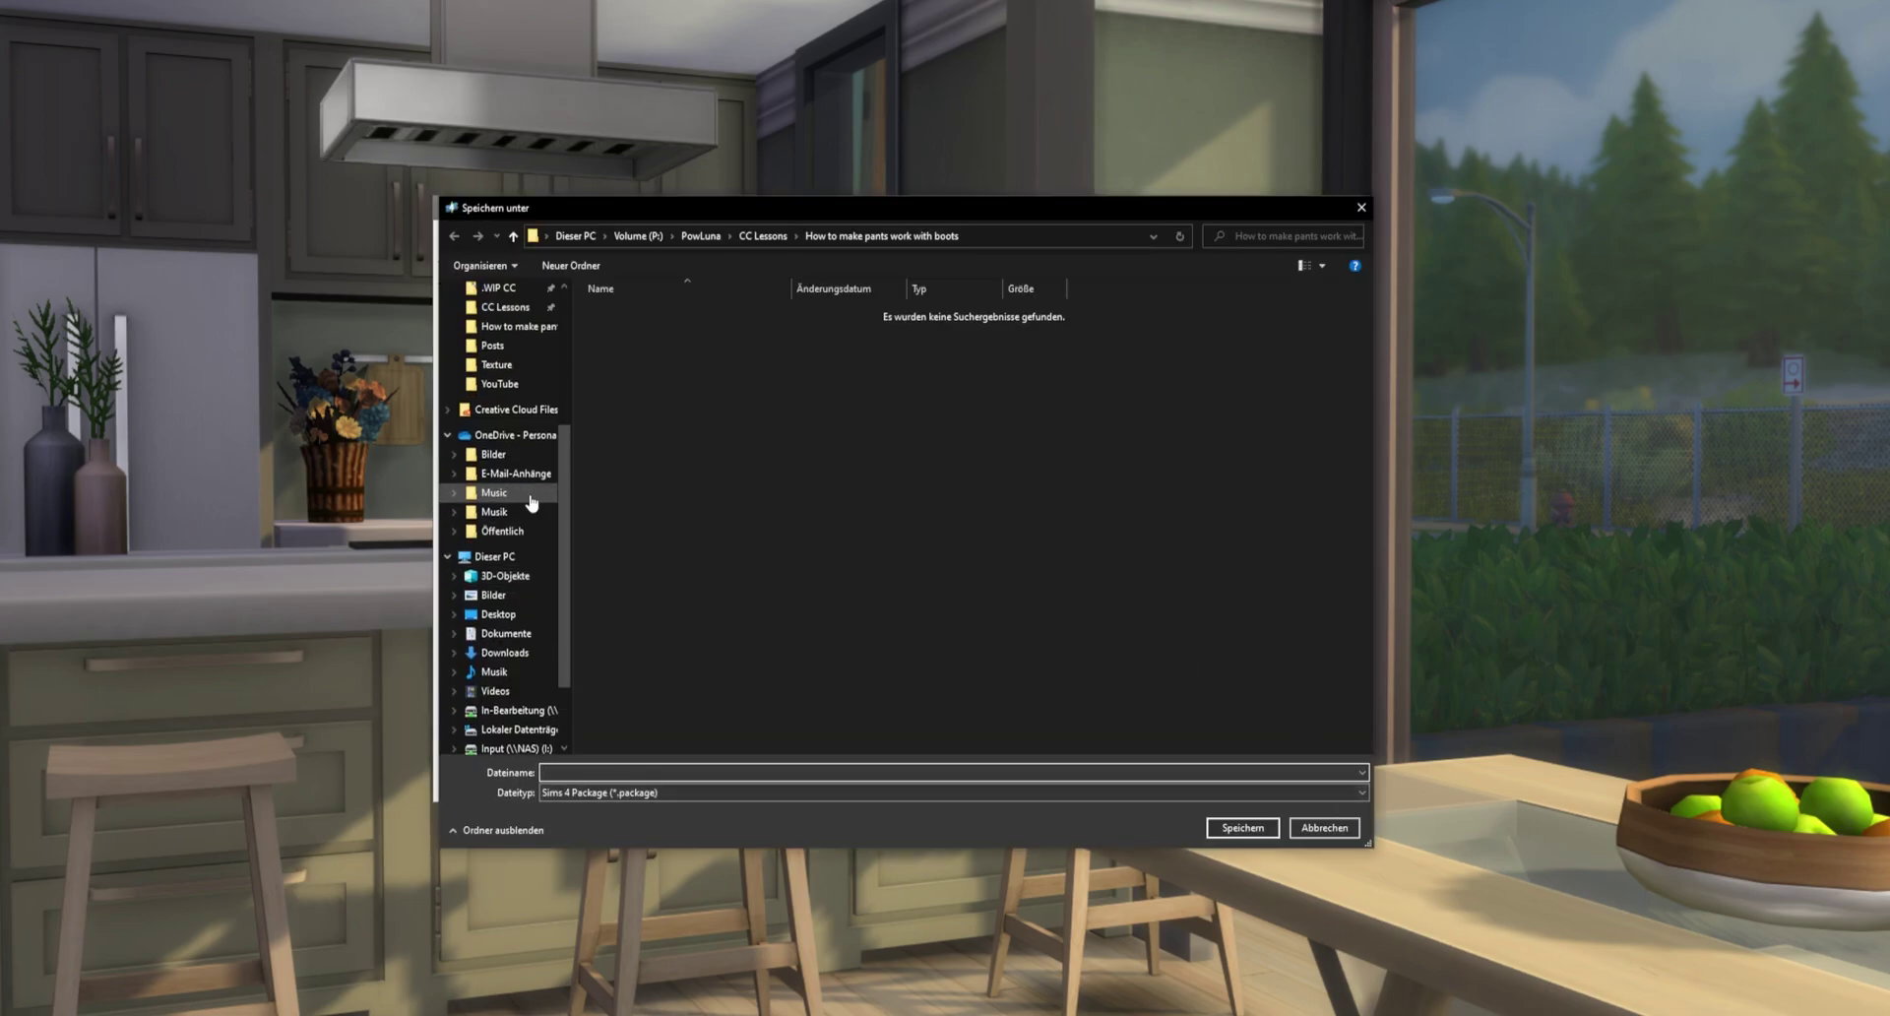
# Save the new package as cclesson3 in the .WIP CC folder
pyautogui.scroll(3, 532, 502)
pyautogui.click(499, 441)
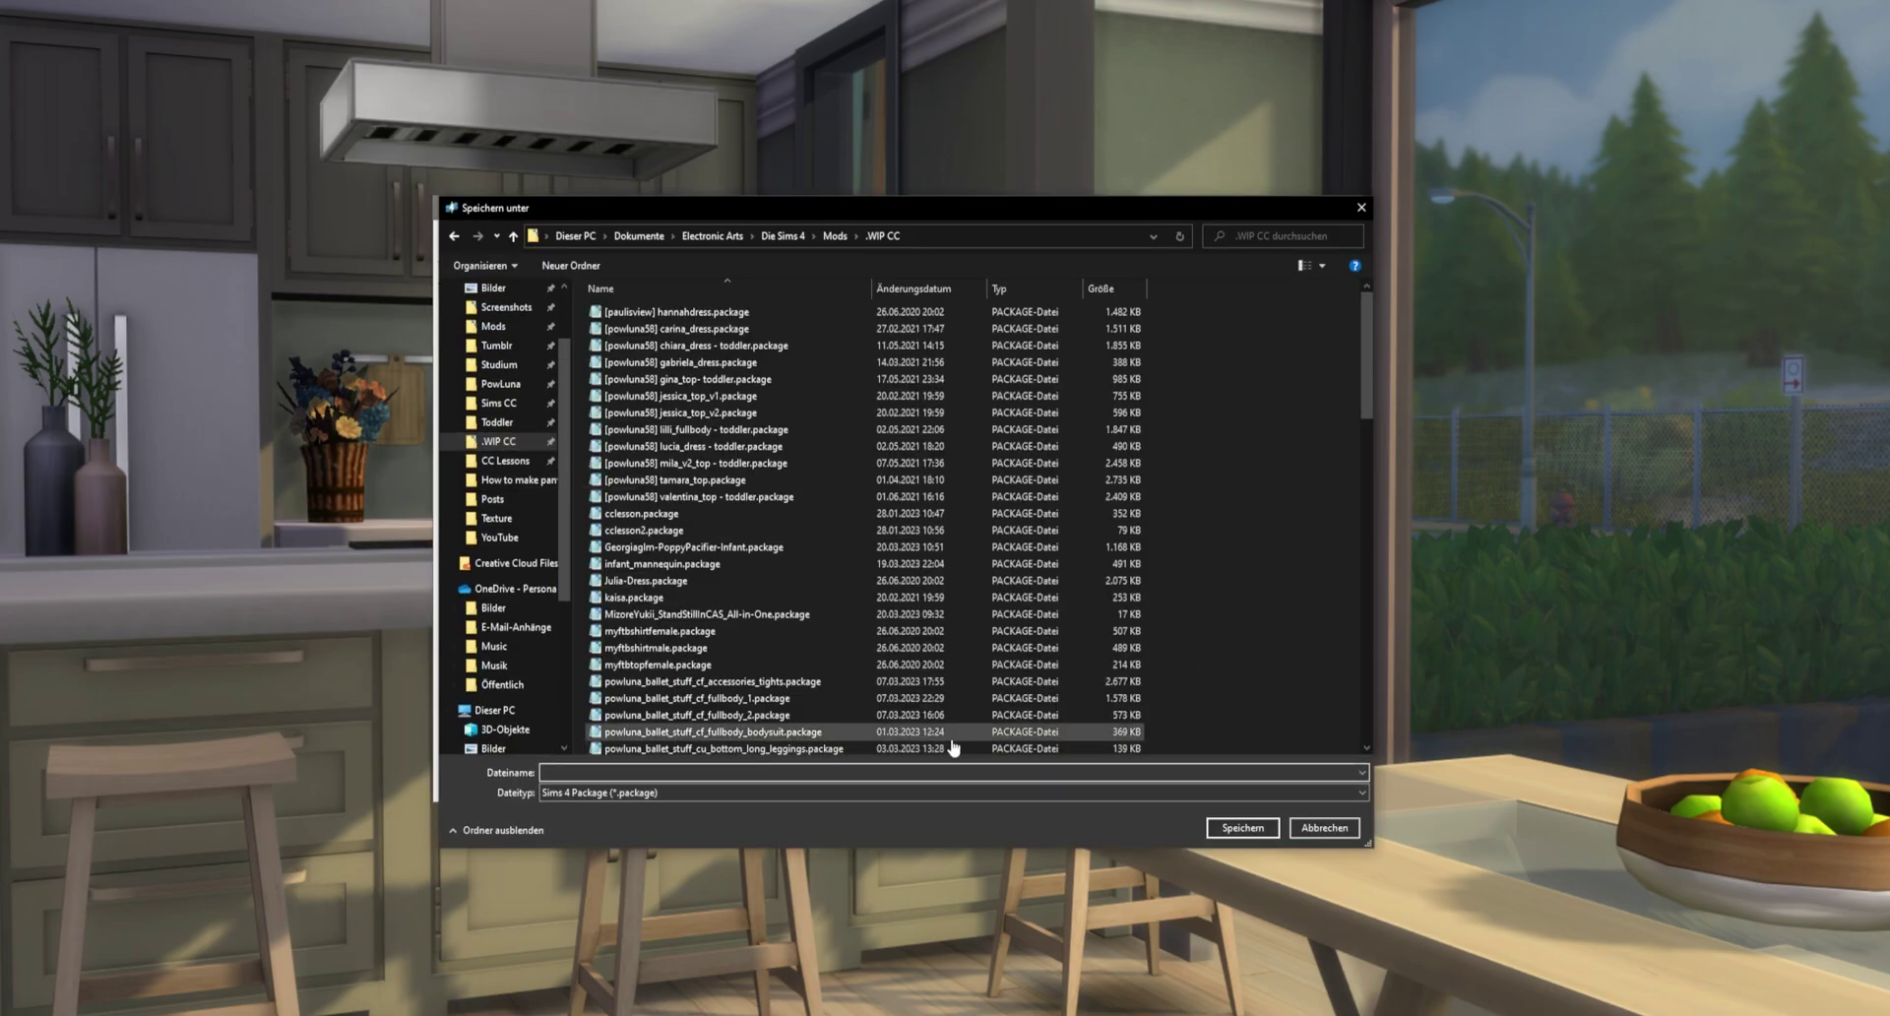
pyautogui.write('cclesson')
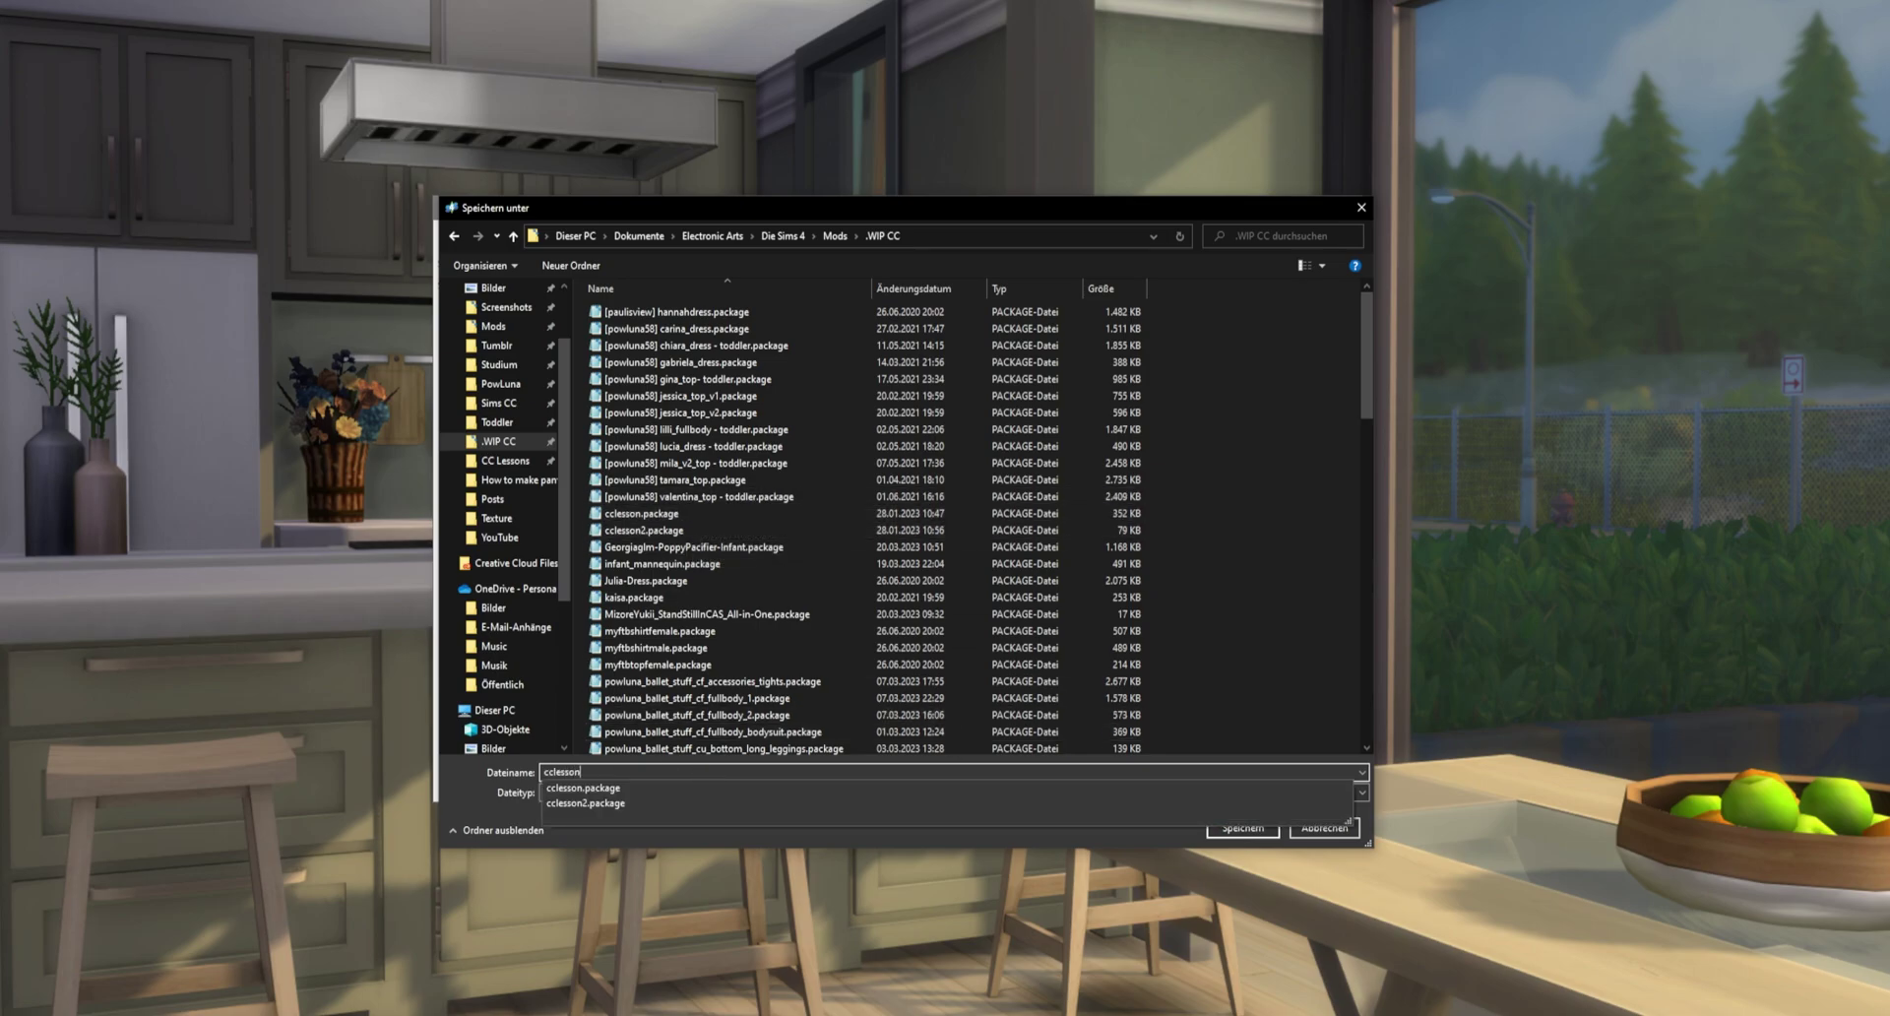
pyautogui.press('Return')
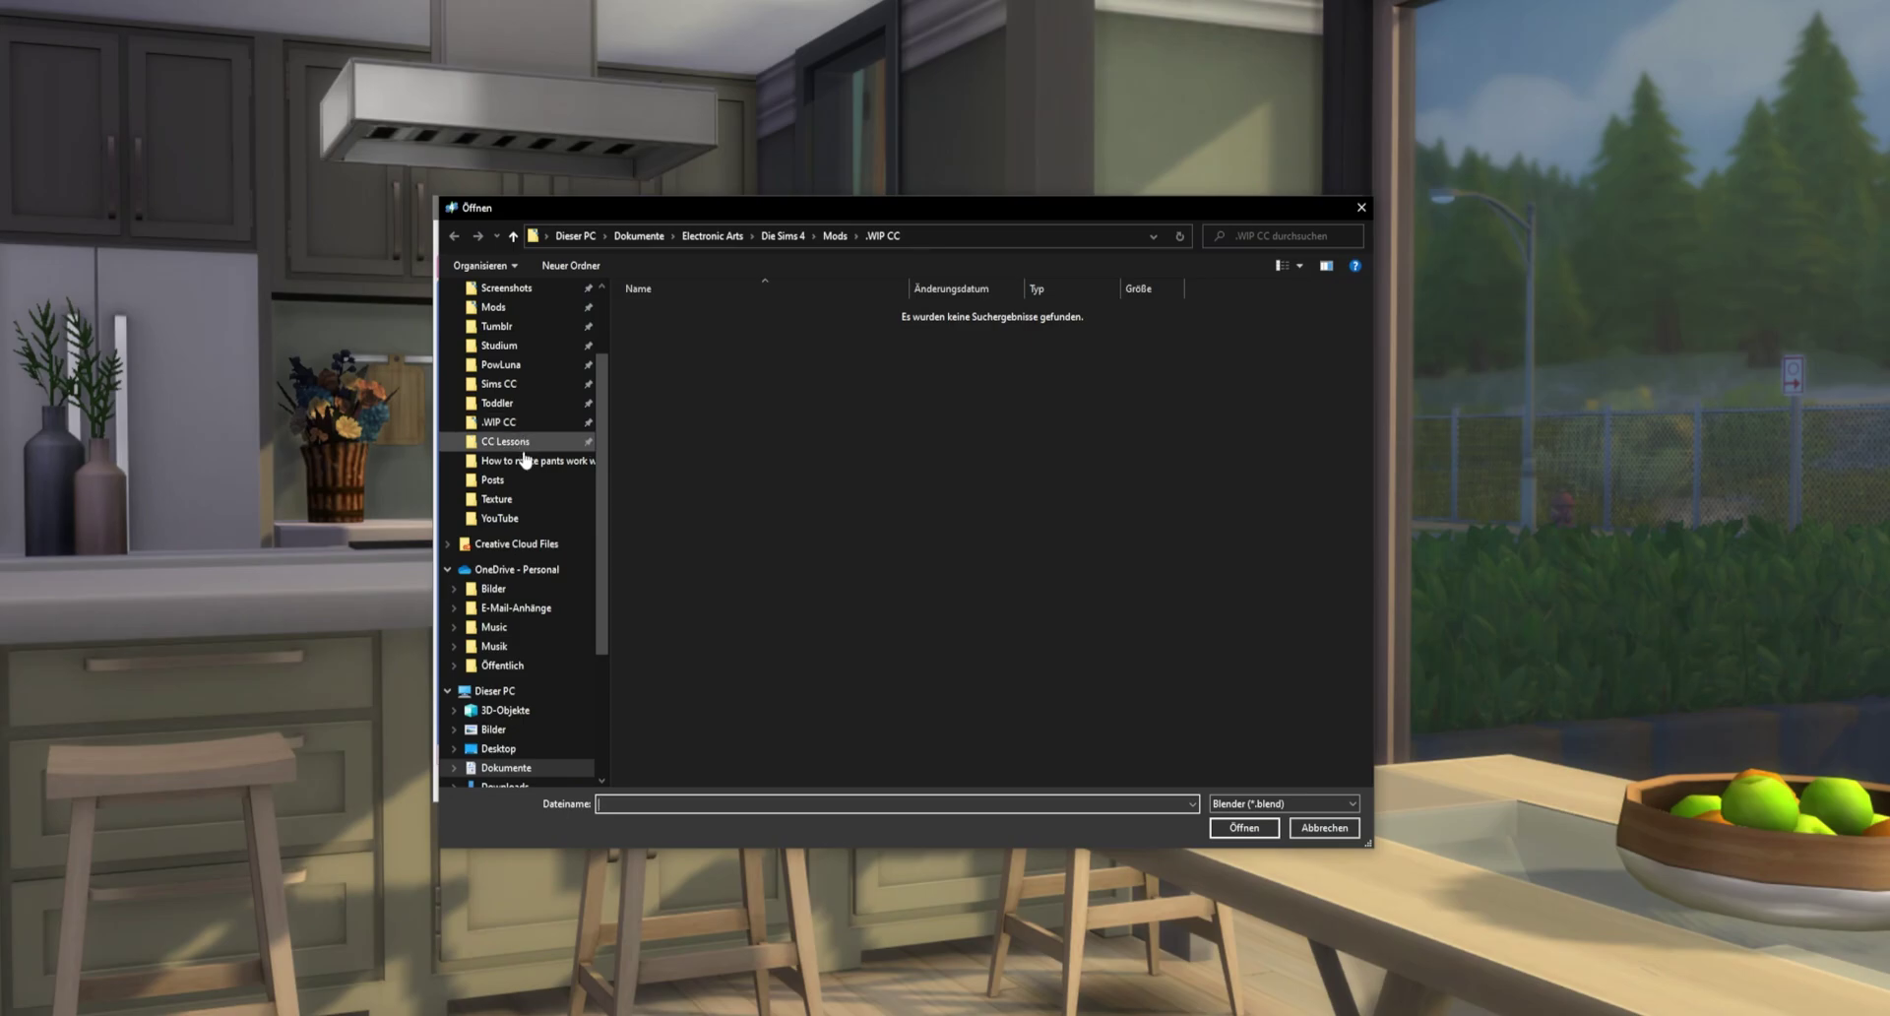
# Import the jeans' Blender mesh from the "How to make pants work with boots" folder, and import the jeans' diffuse texture
pyautogui.click(525, 460)
pyautogui.doubleClick(652, 333)
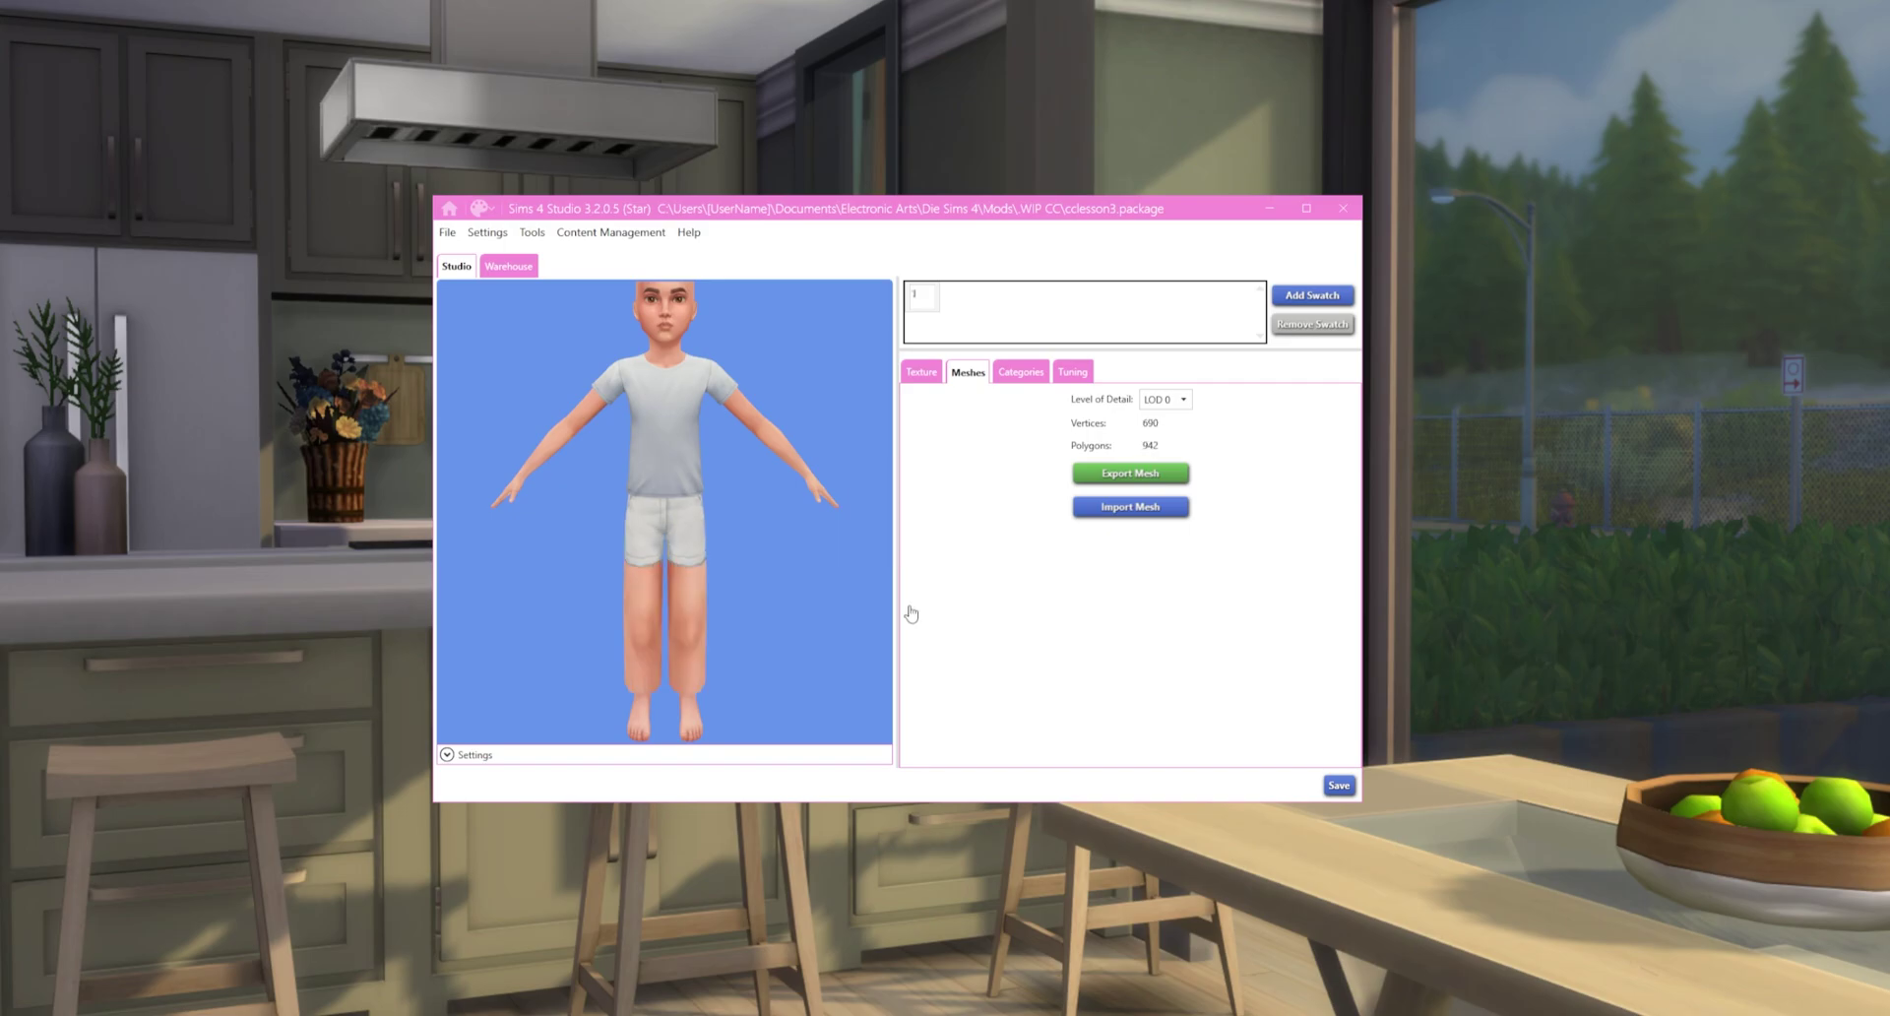
pyautogui.click(926, 380)
pyautogui.click(943, 662)
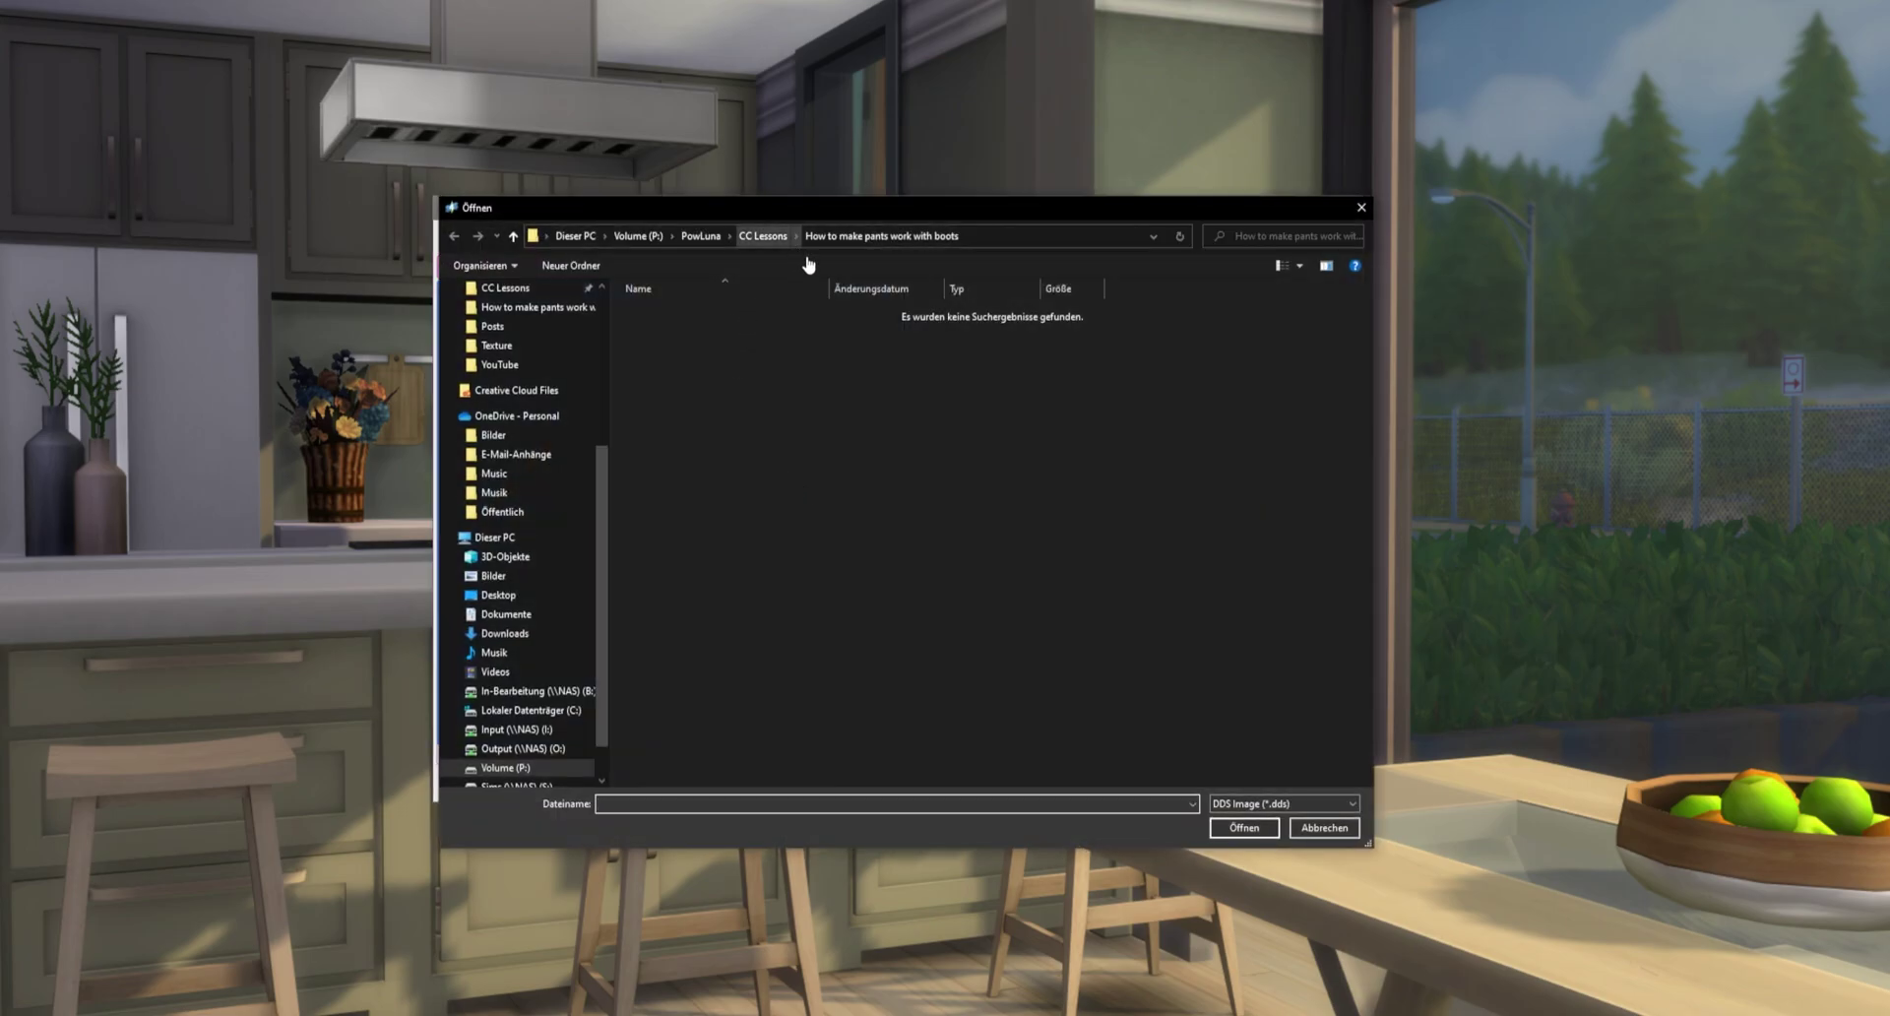
pyautogui.click(1284, 803)
pyautogui.click(1270, 830)
pyautogui.doubleClick(667, 317)
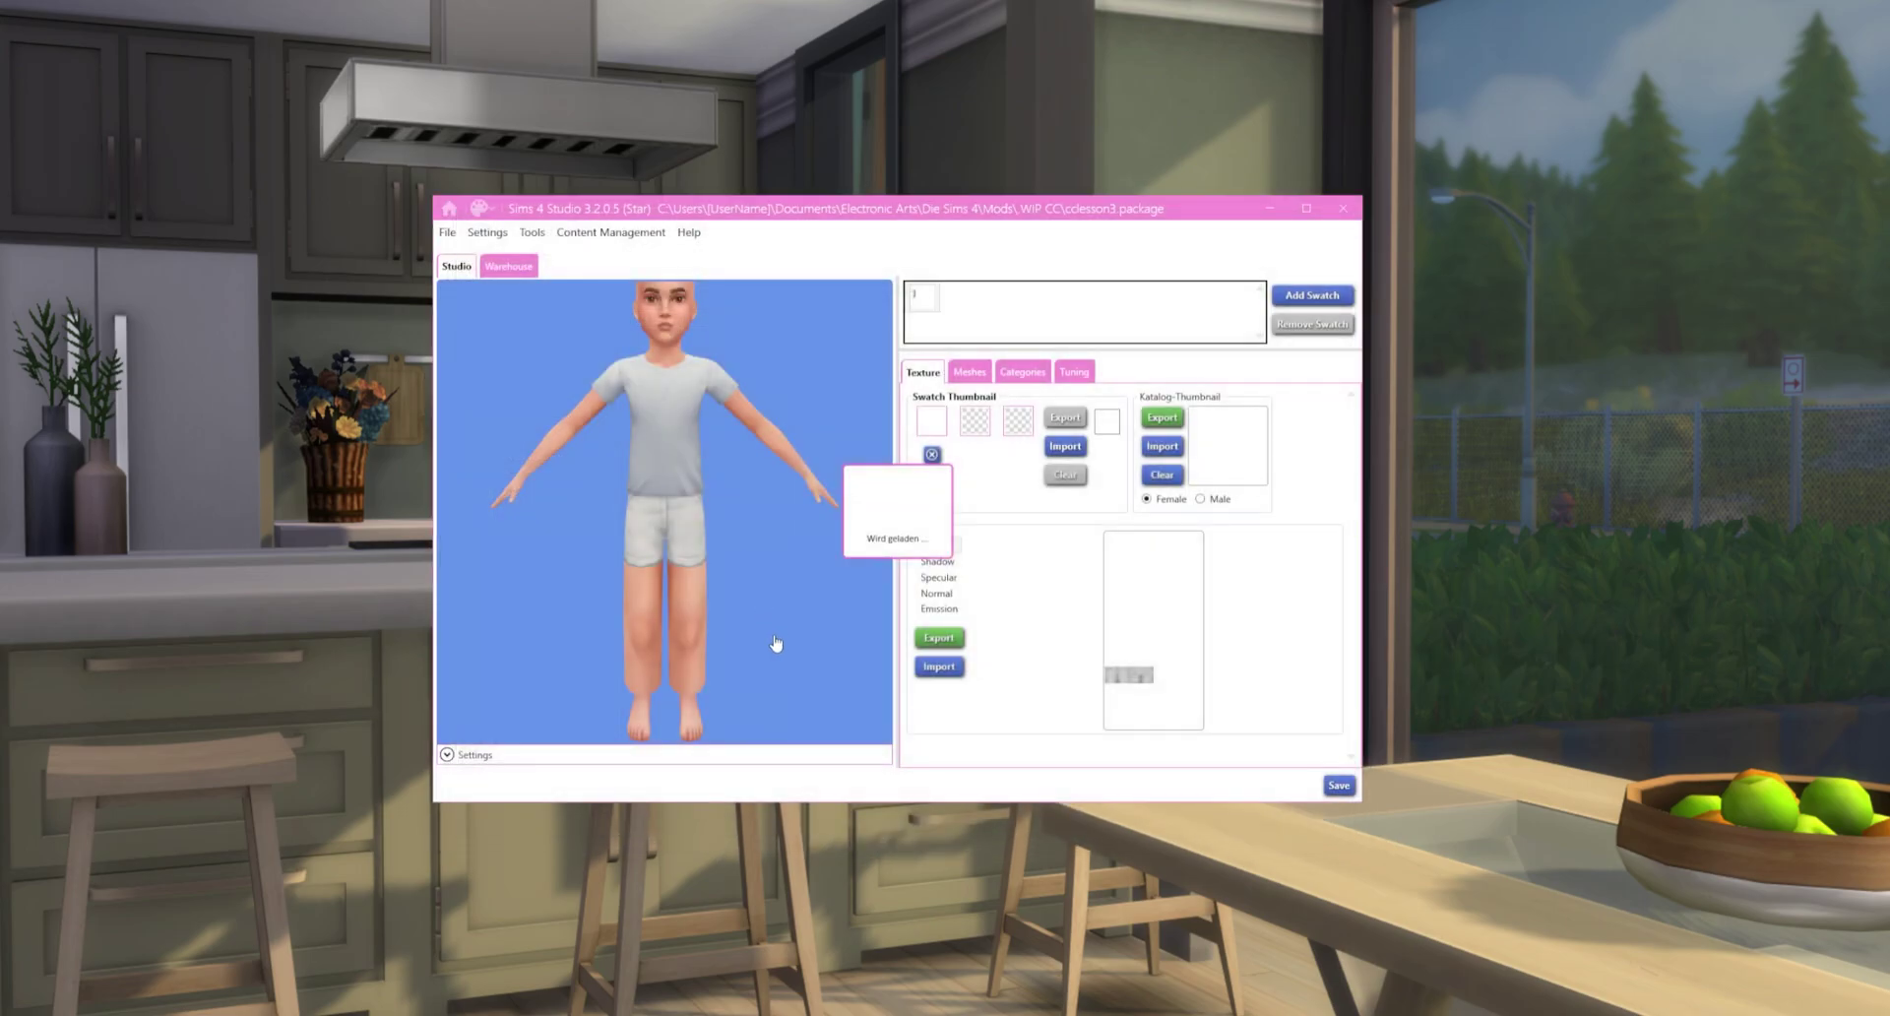
pyautogui.scroll(2, 762, 642)
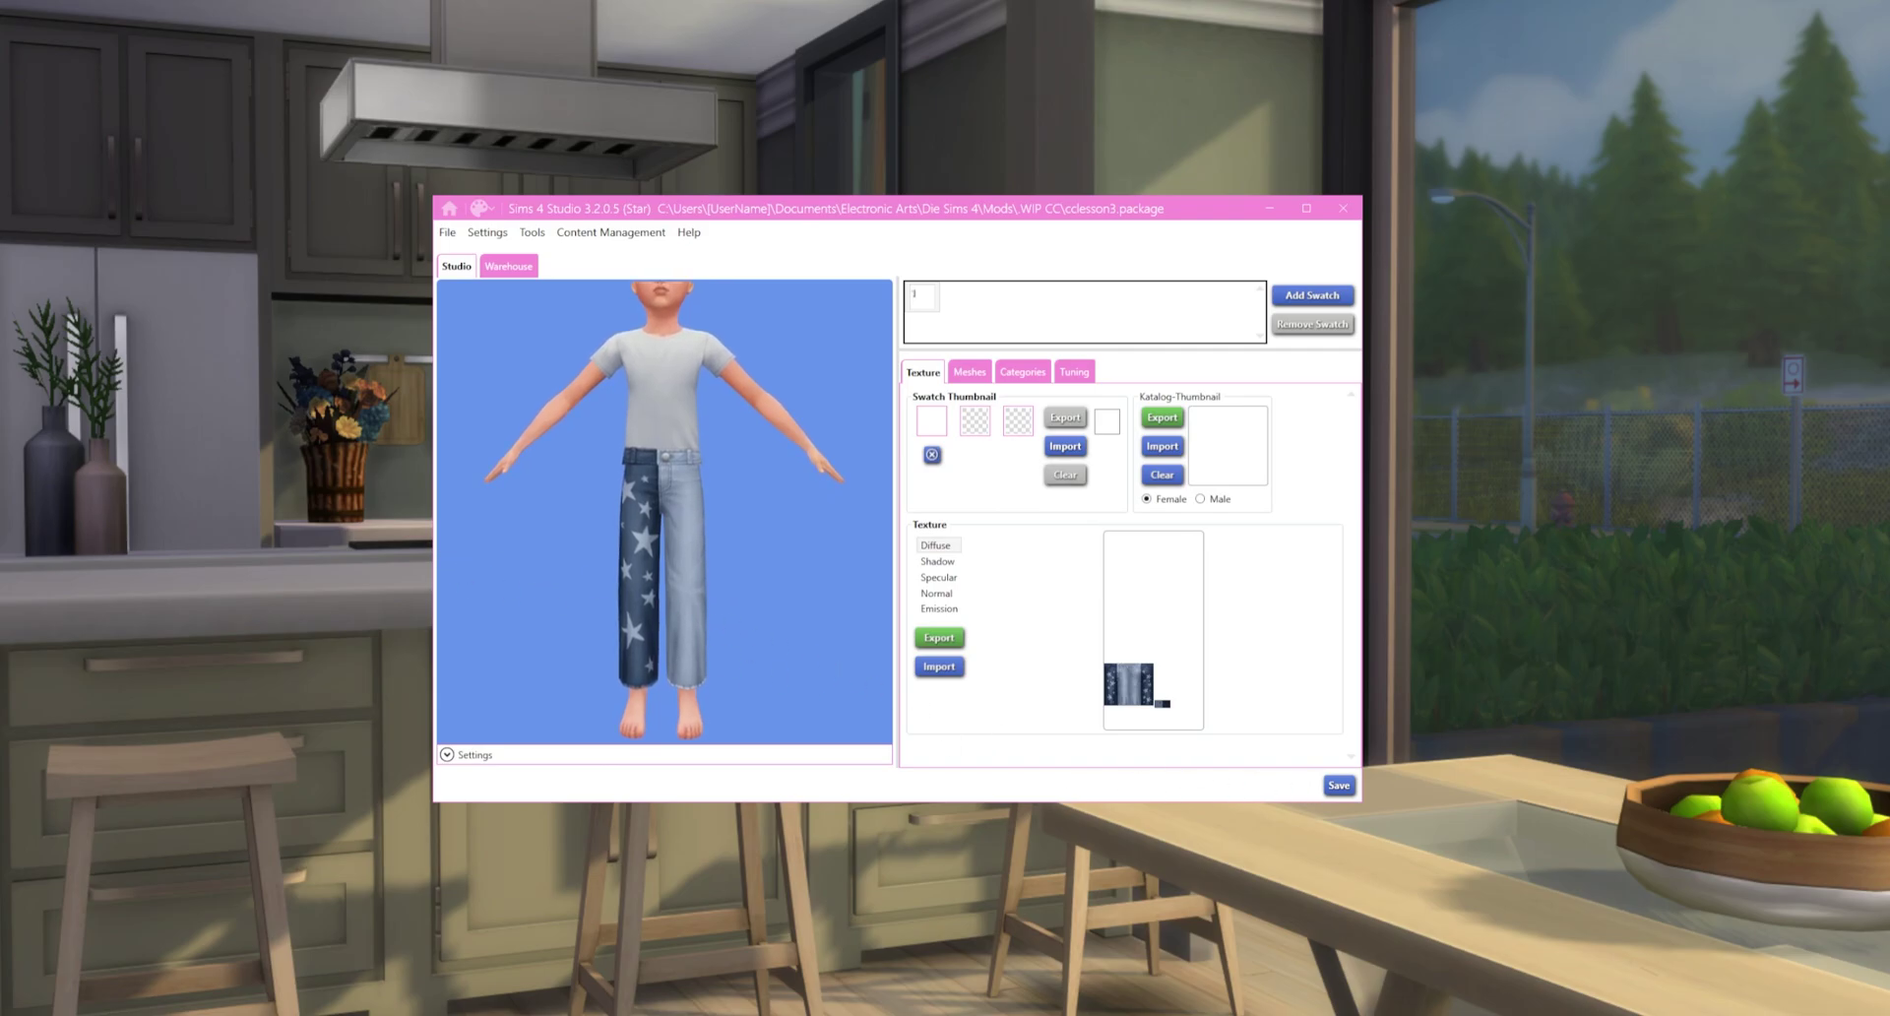
# Open the package's Region Map entries for editing and check the layers of the Calf, Knee and Base regions
pyautogui.click(511, 267)
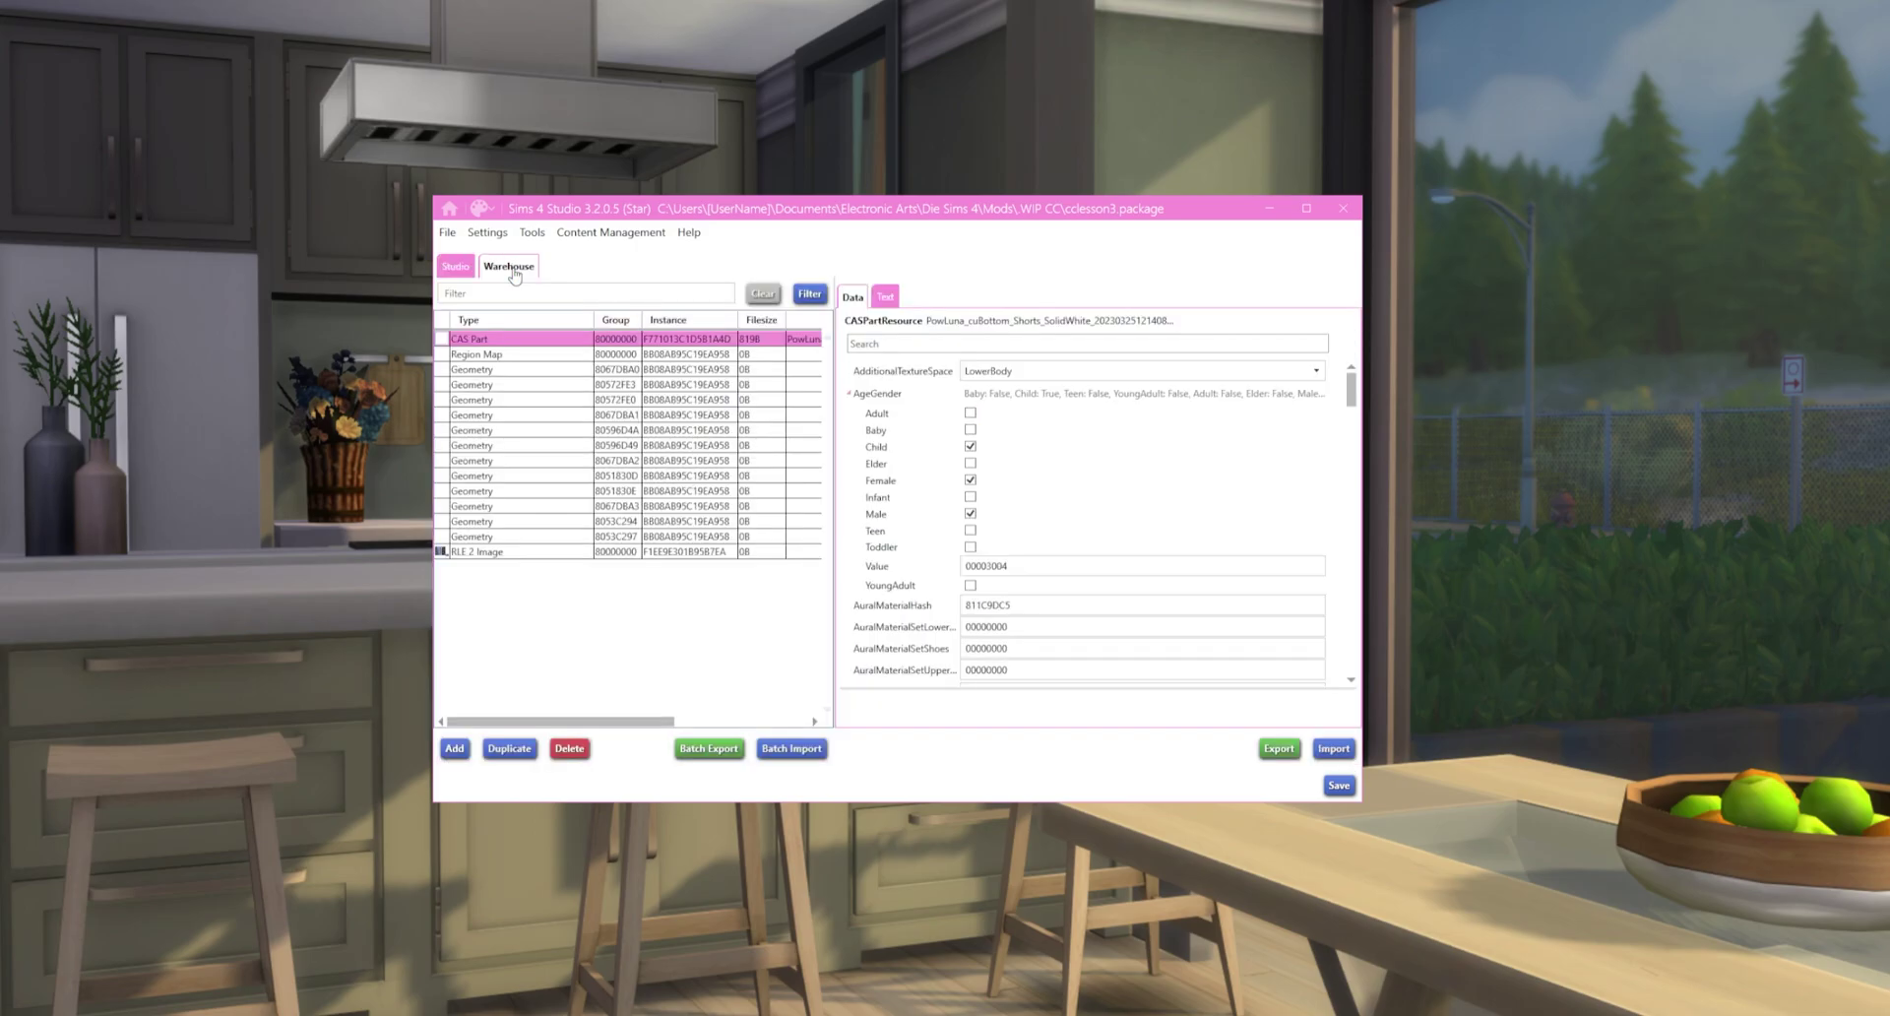
pyautogui.click(522, 357)
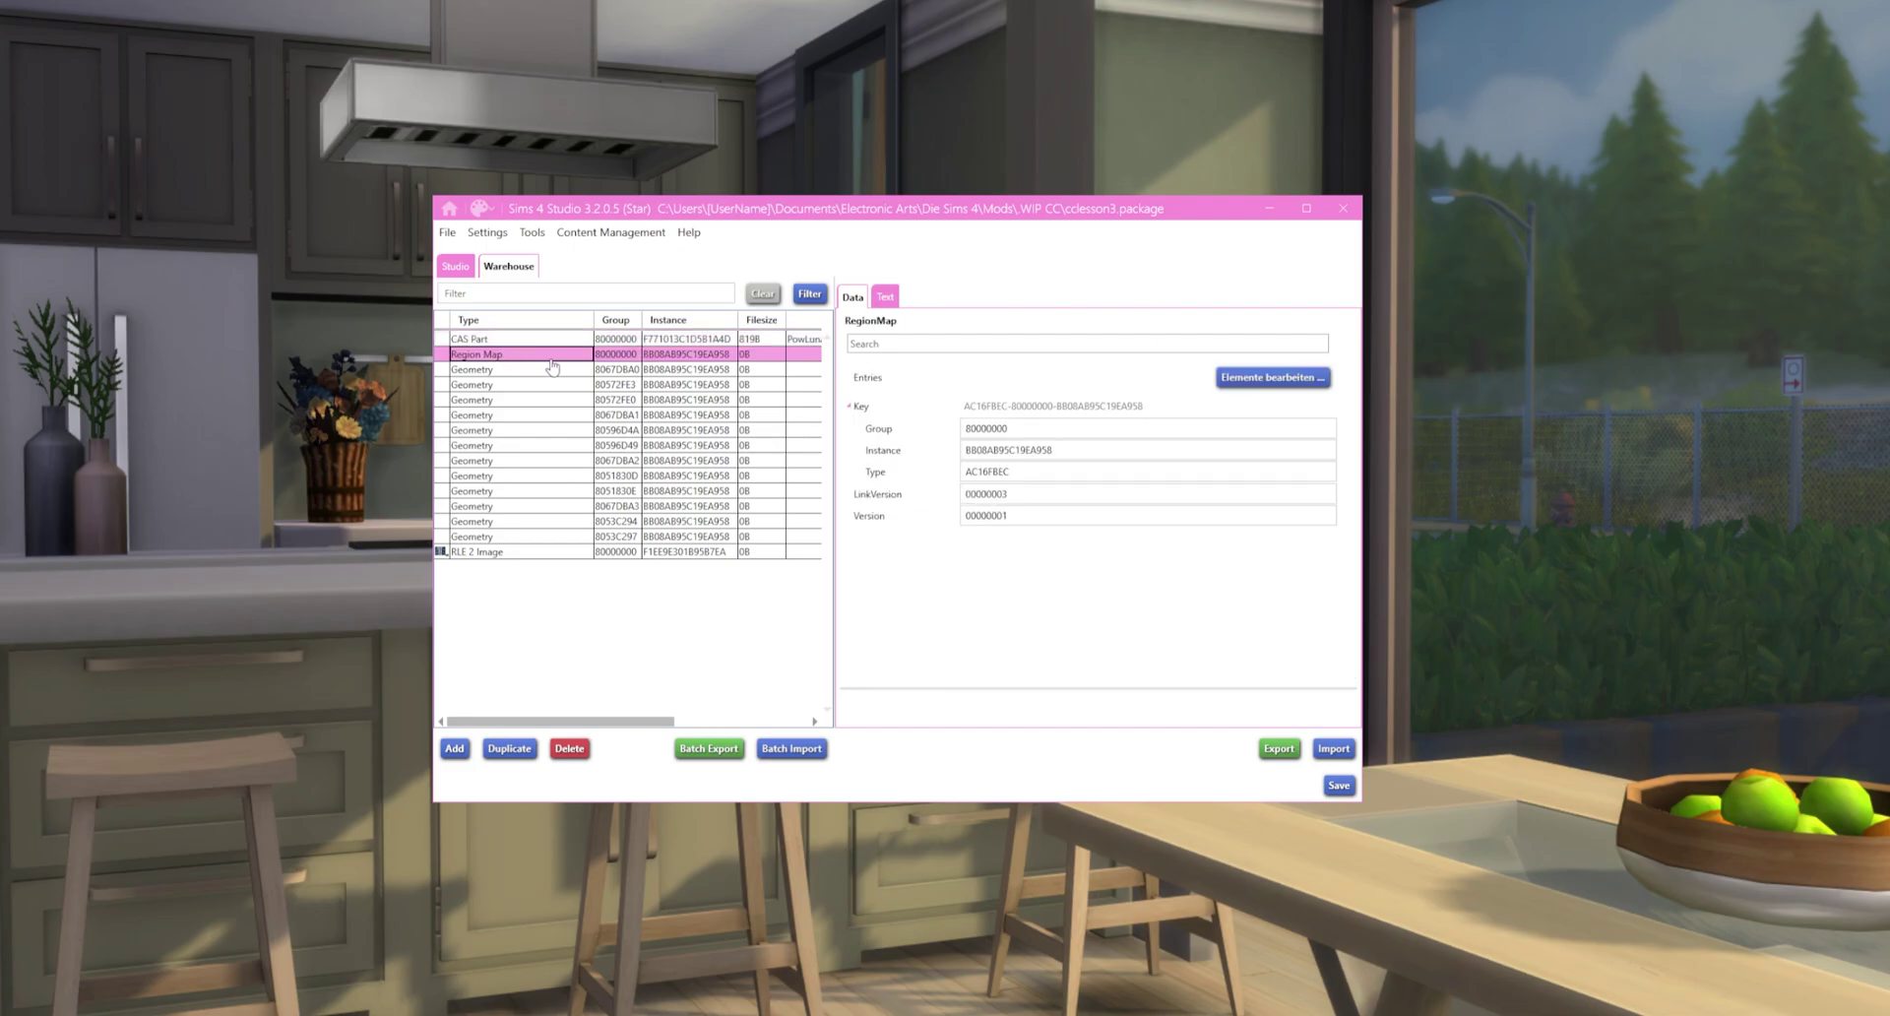
pyautogui.click(1235, 384)
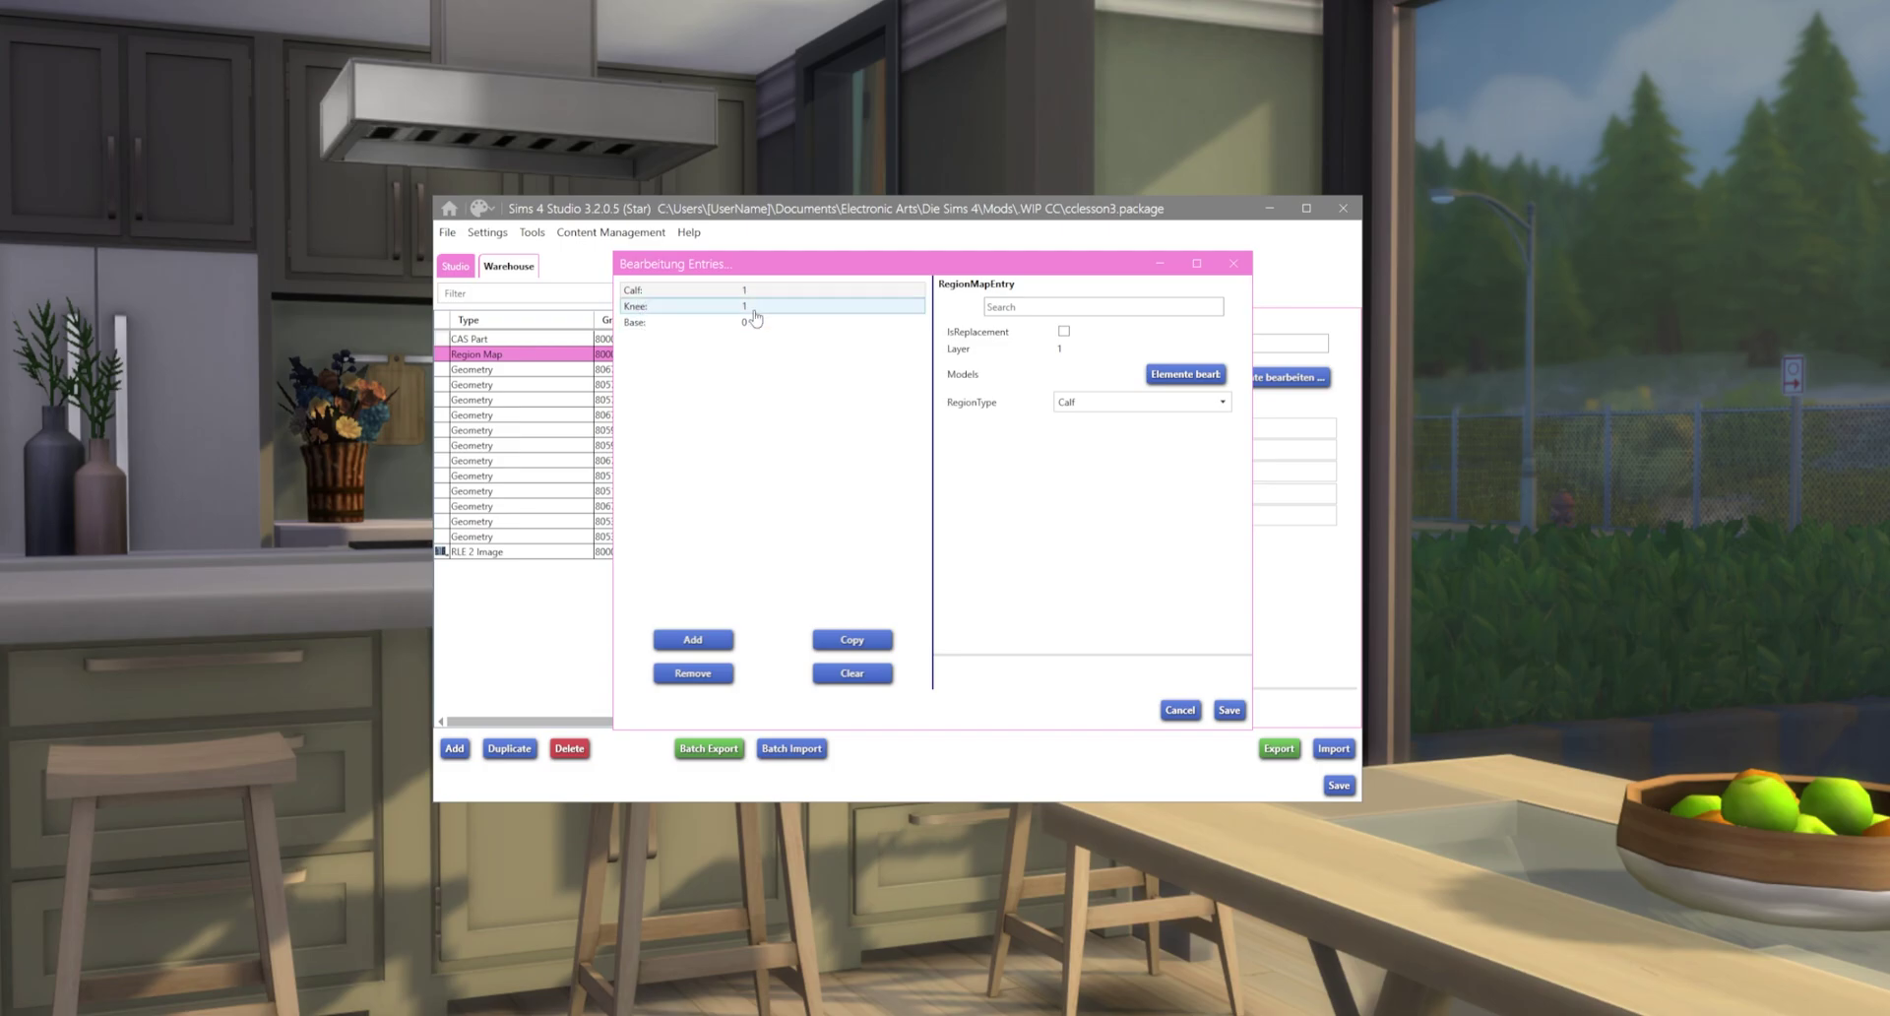
pyautogui.click(753, 323)
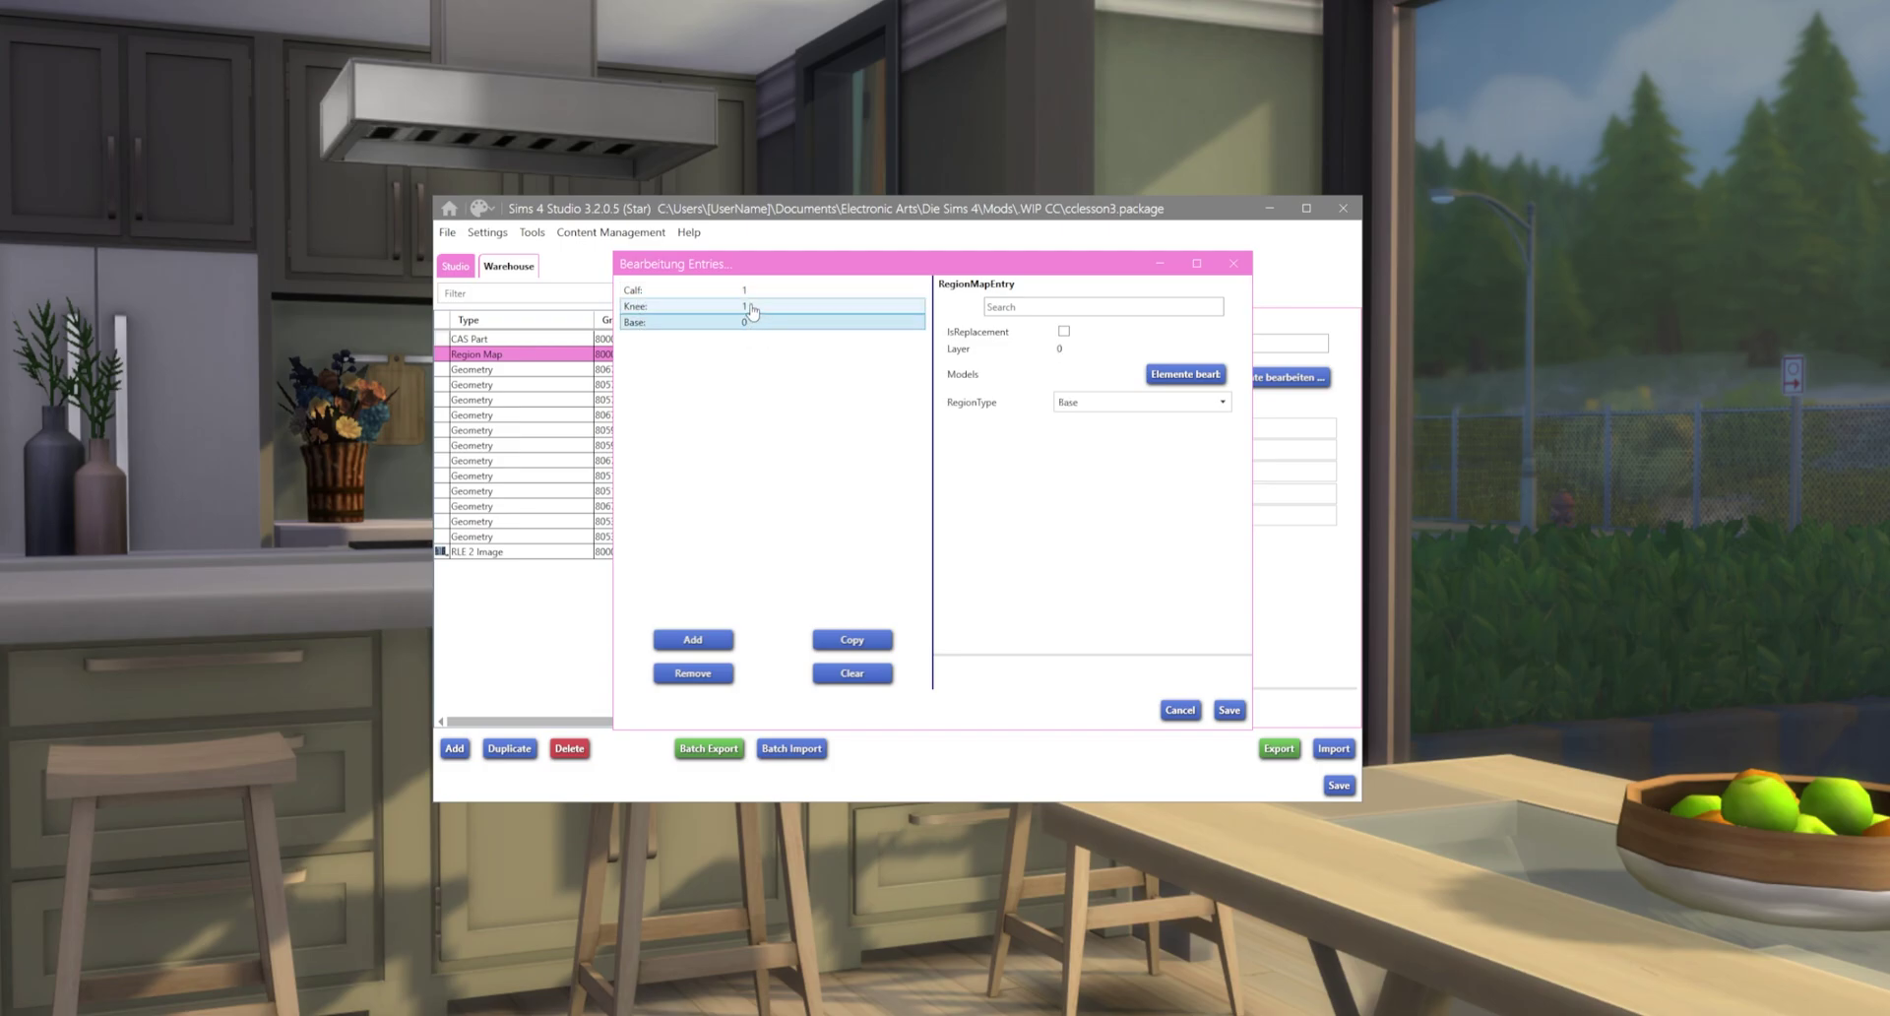
pyautogui.click(748, 291)
# In a second Sims 4 Studio window, open the CAS catalogue and launch the preview tool with the cheat cas-preview
pyautogui.click(743, 984)
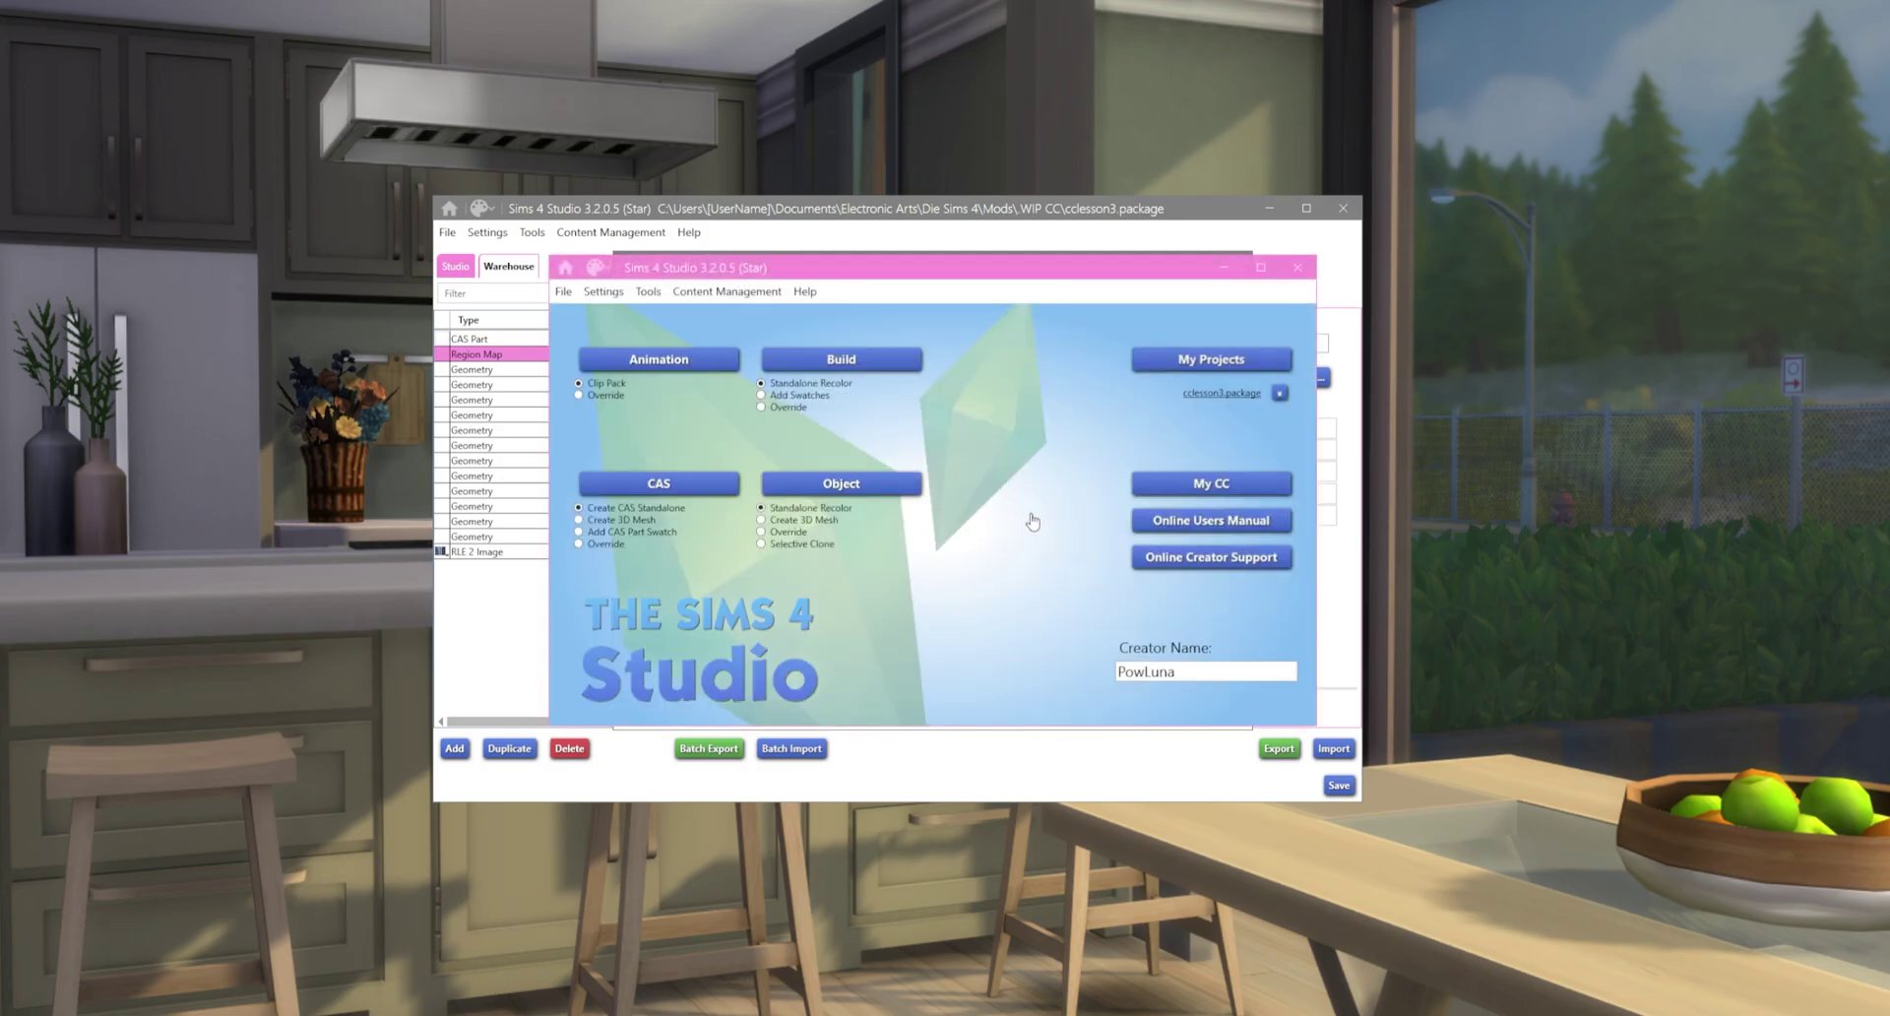
pyautogui.click(650, 485)
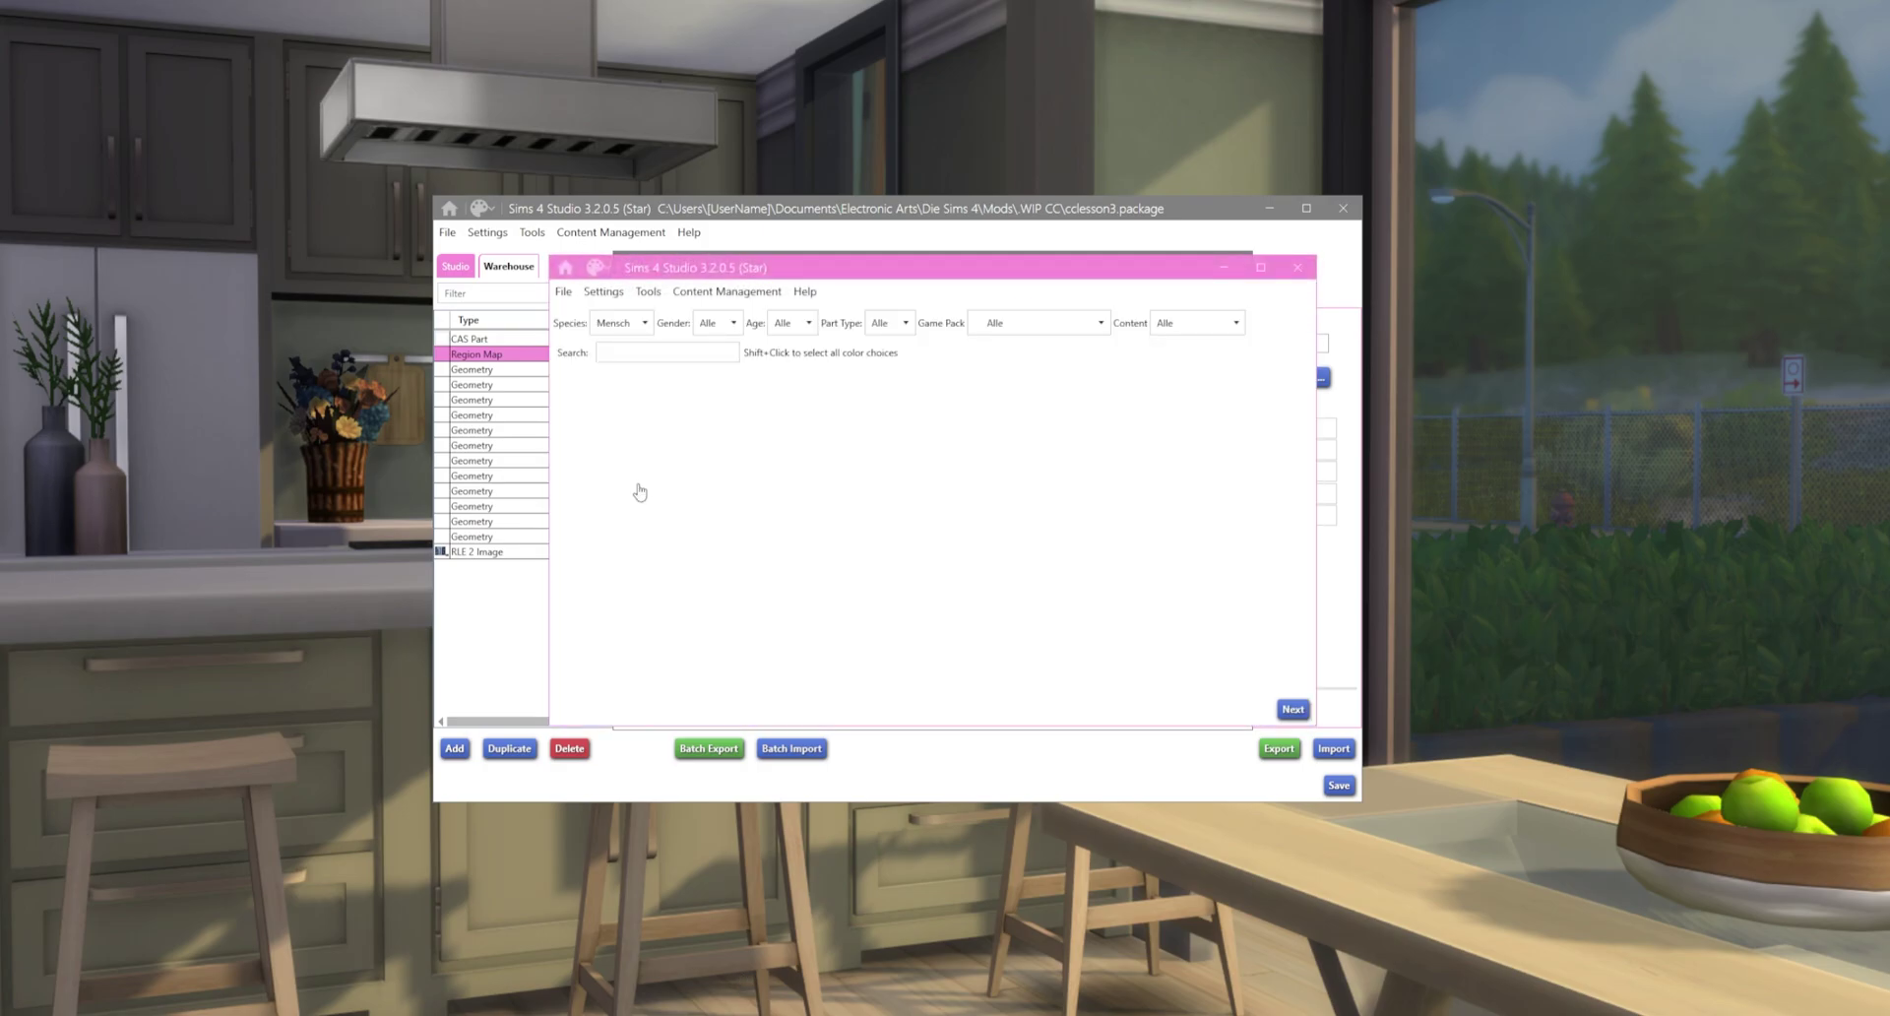
pyautogui.hotkey('ctrl', 'shift', 'c')
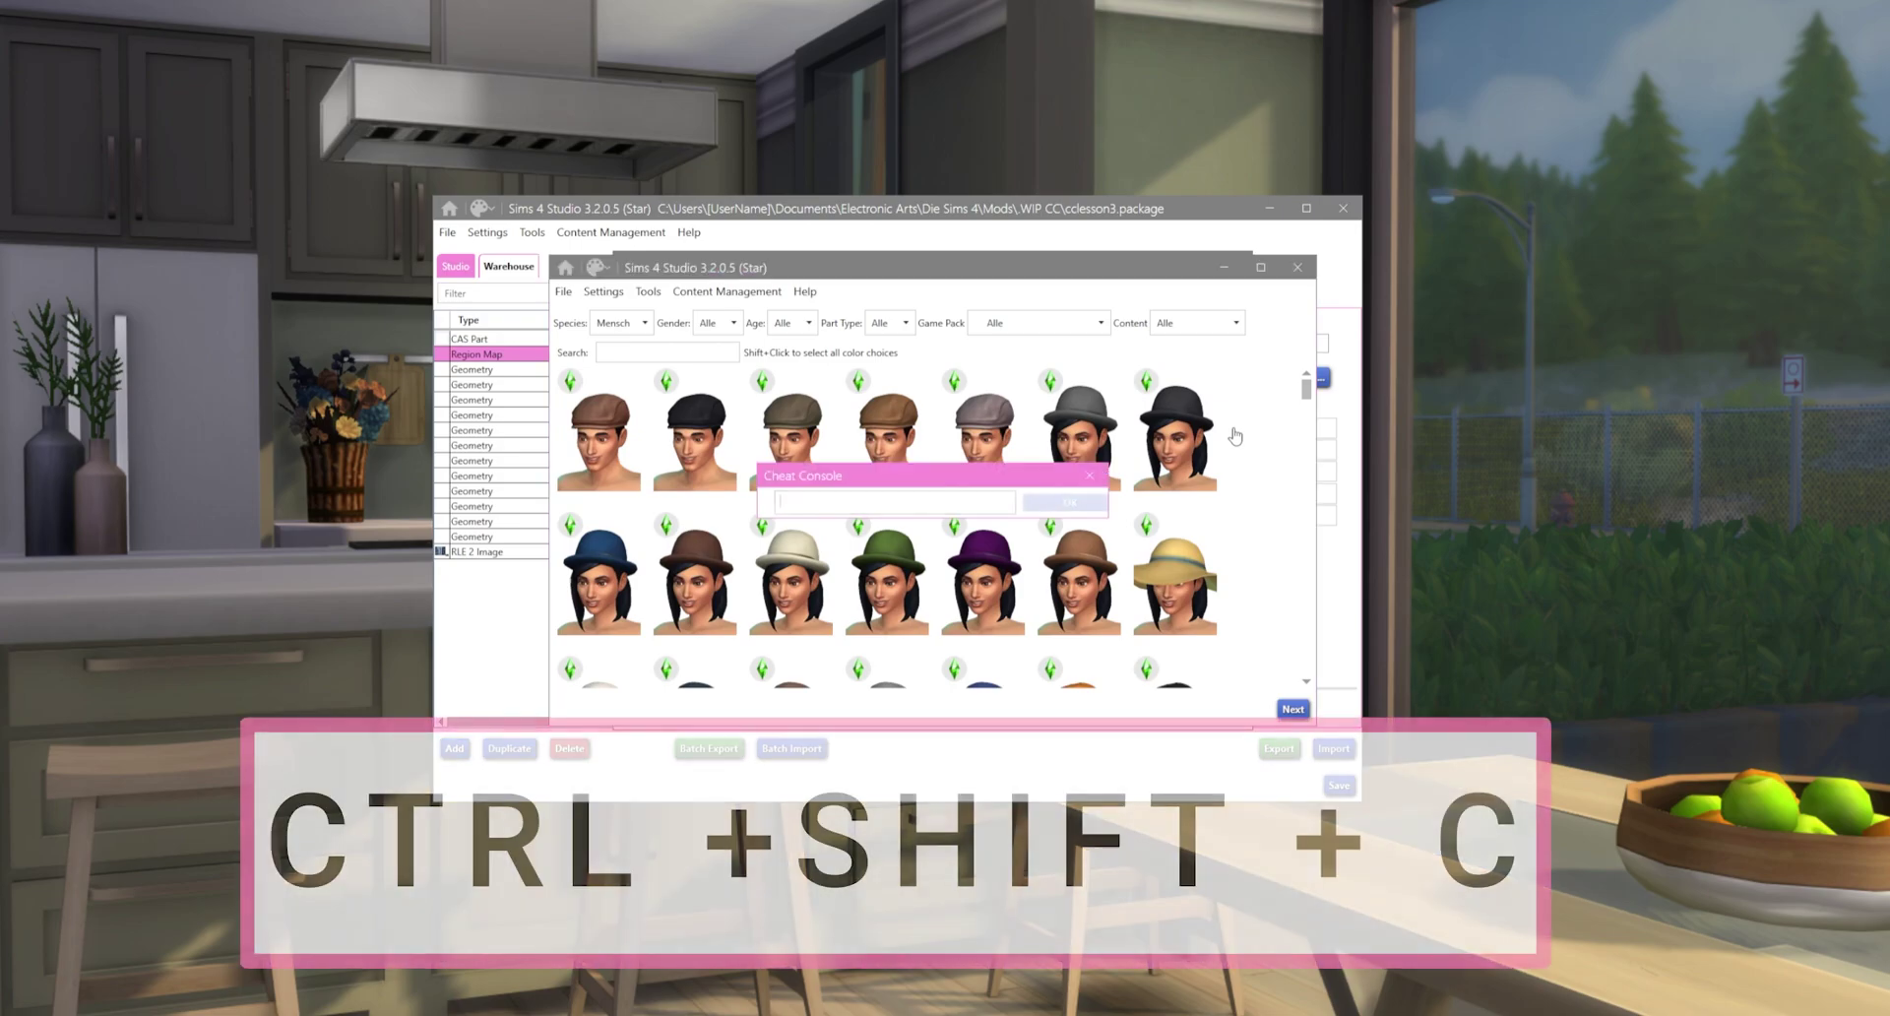
pyautogui.write('cas-preview')
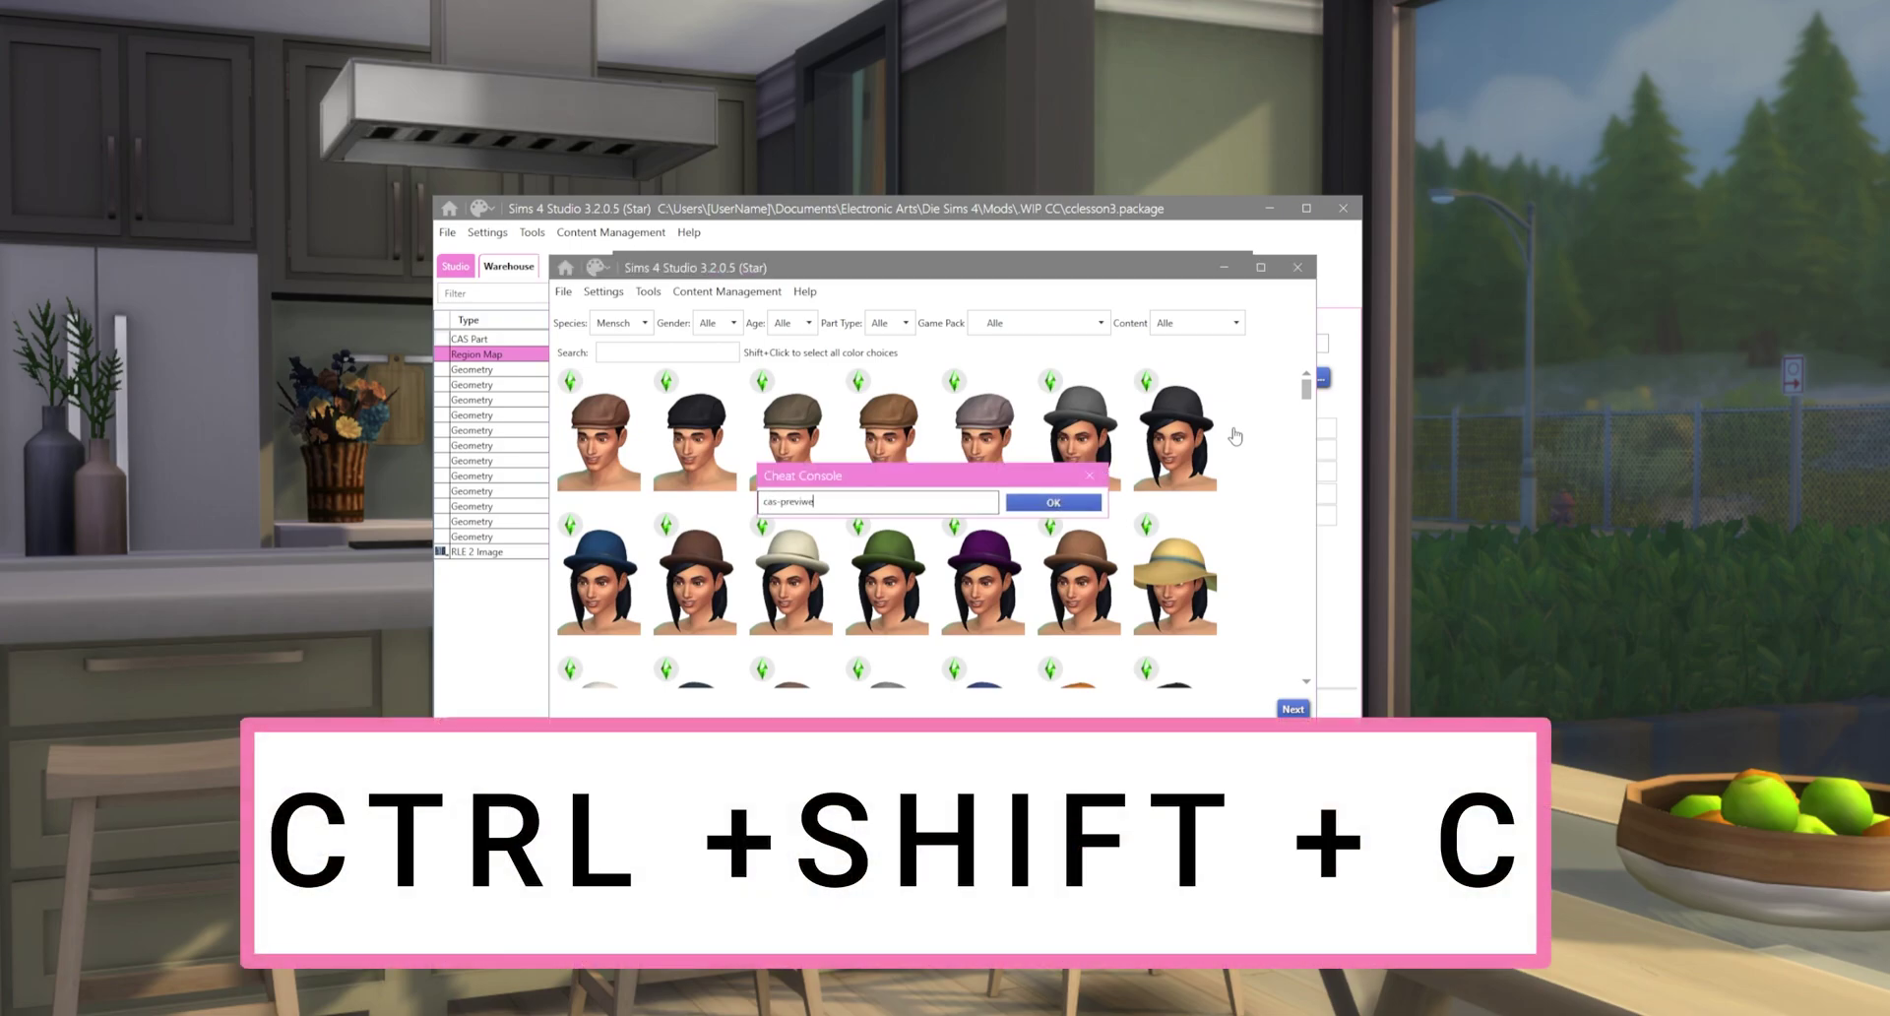
pyautogui.press('Return')
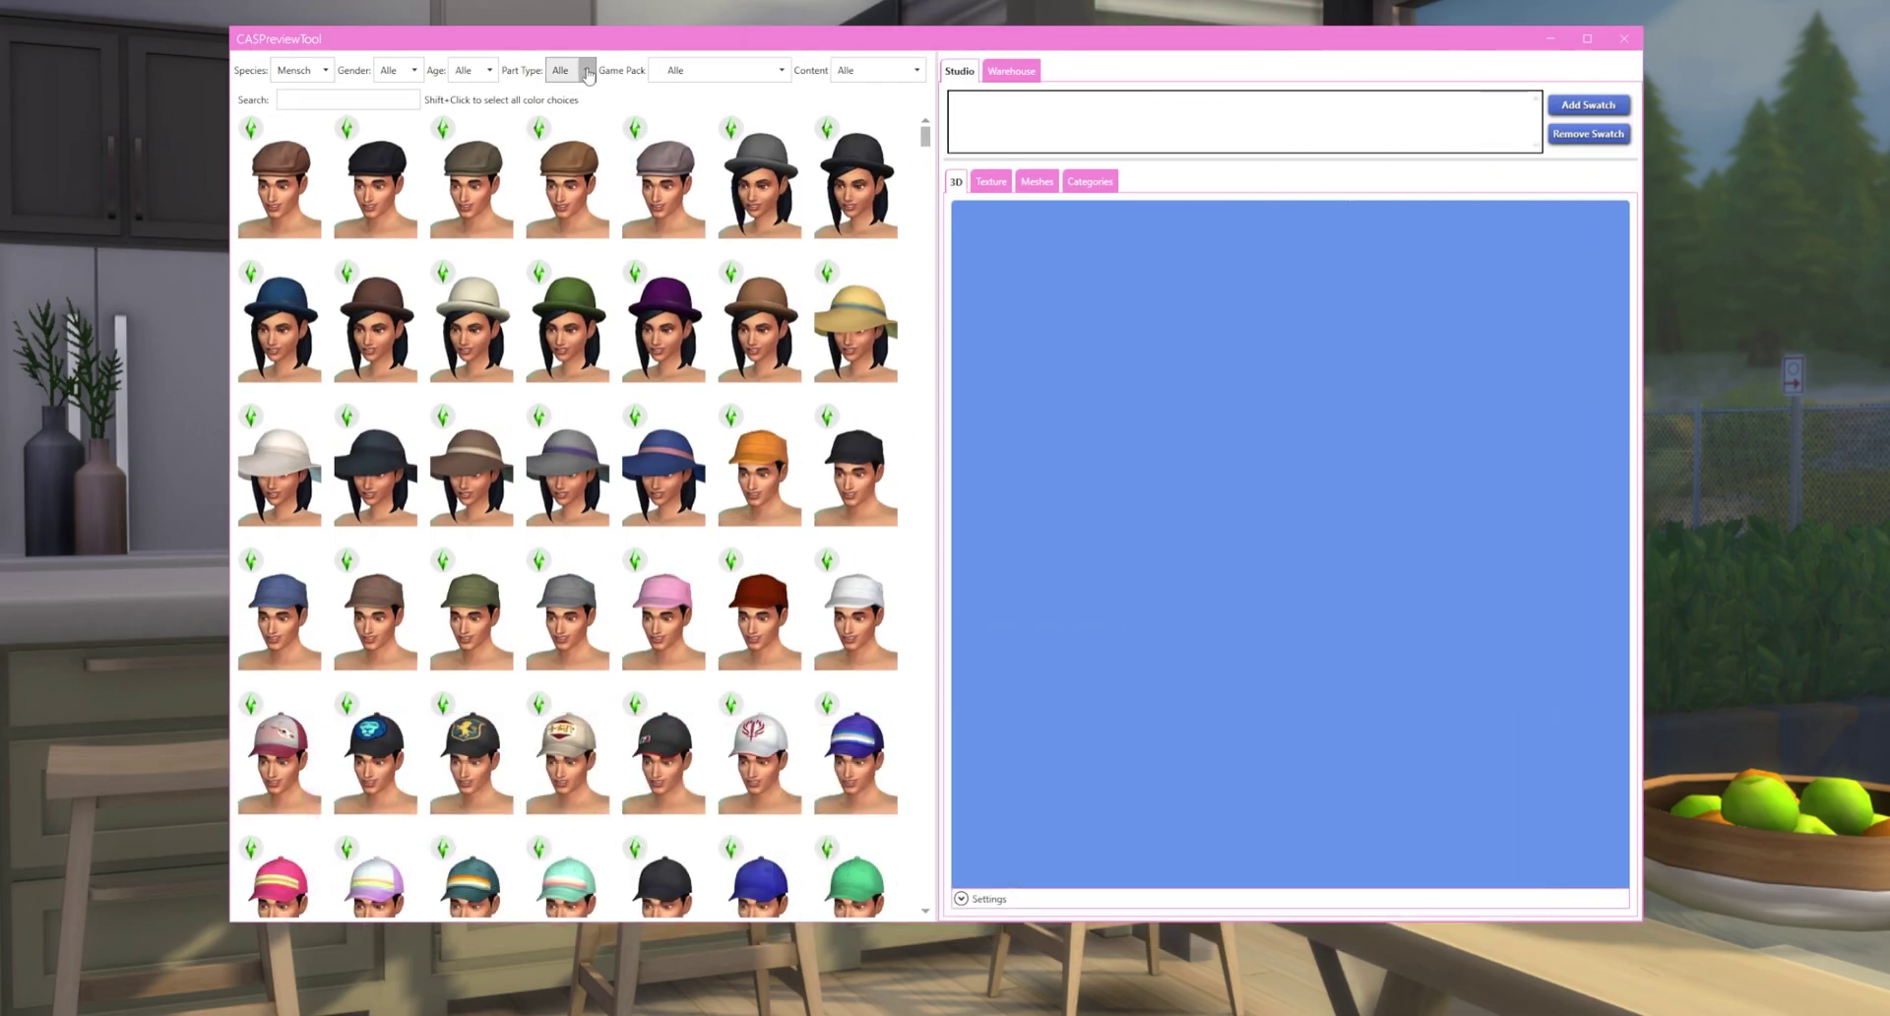
# Filter the preview tool to part type Unterteile and age Kind, and select the white cargo pants used as template
pyautogui.click(572, 70)
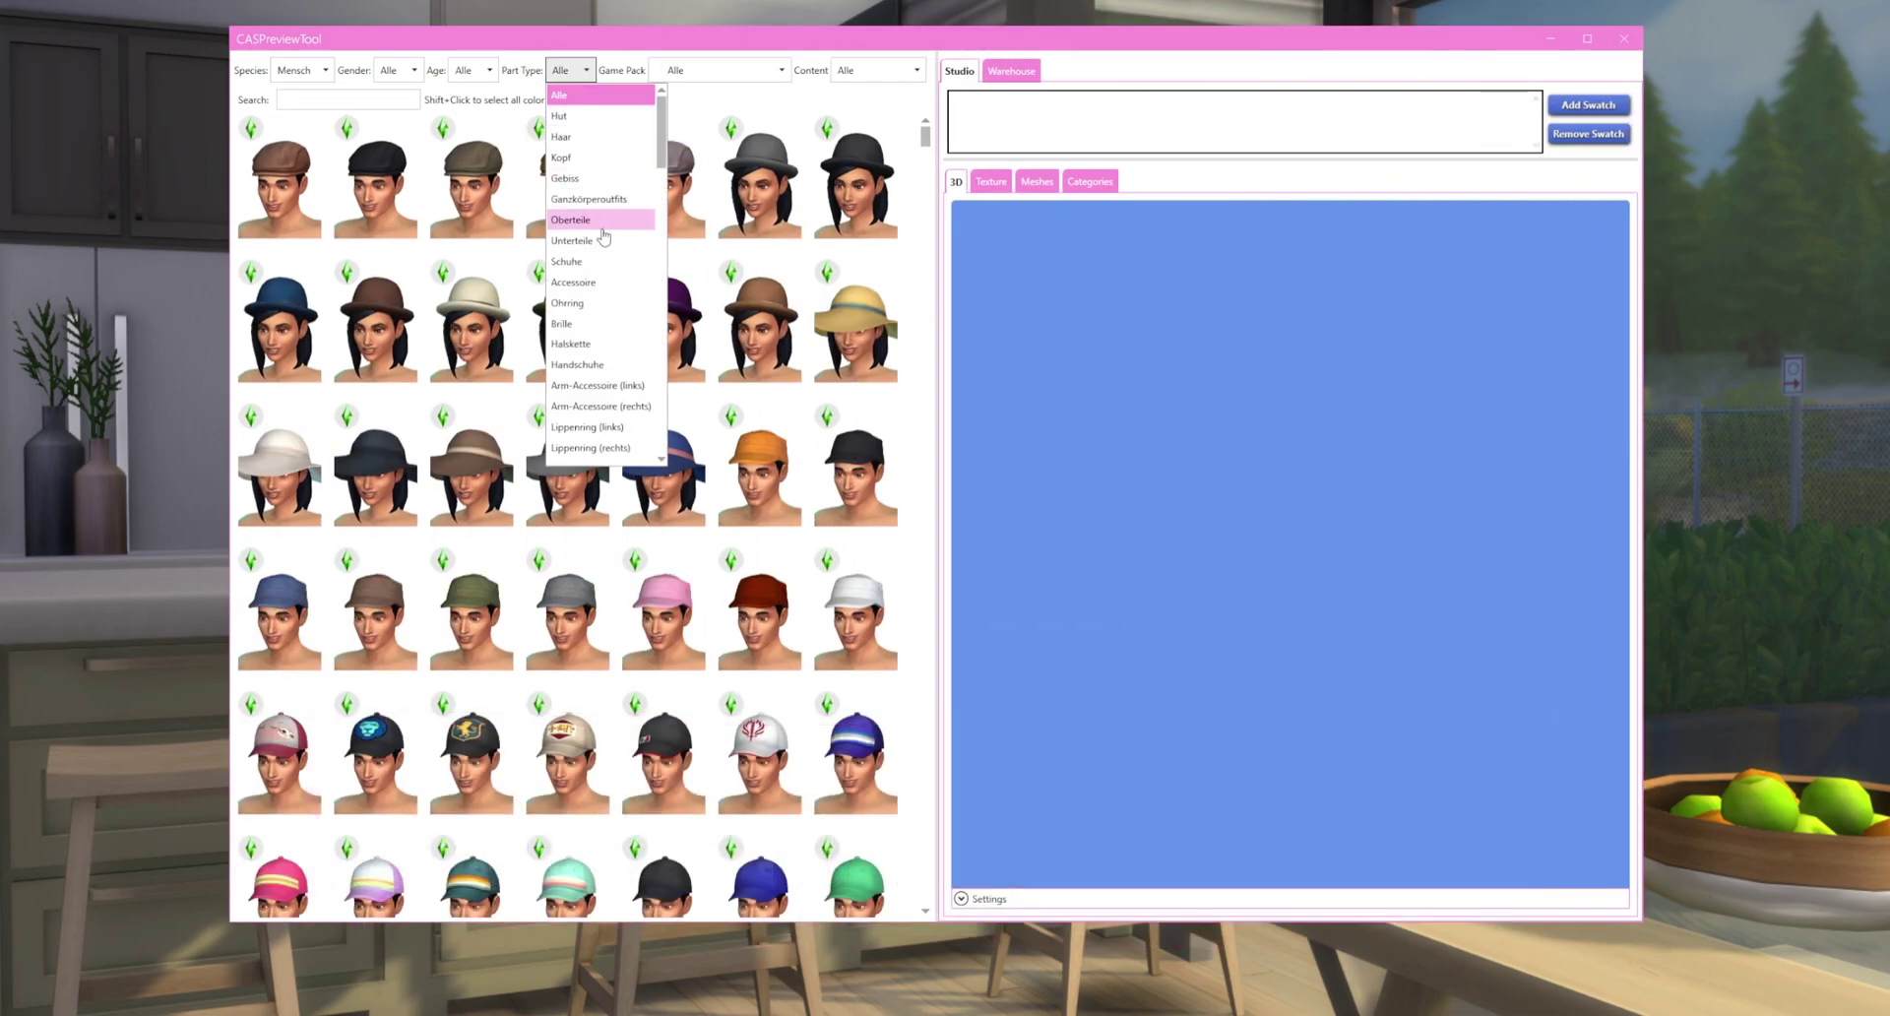
pyautogui.click(596, 240)
pyautogui.click(473, 70)
pyautogui.click(478, 156)
pyautogui.moveTo(925, 136); pyautogui.dragTo(925, 819)
pyautogui.click(280, 763)
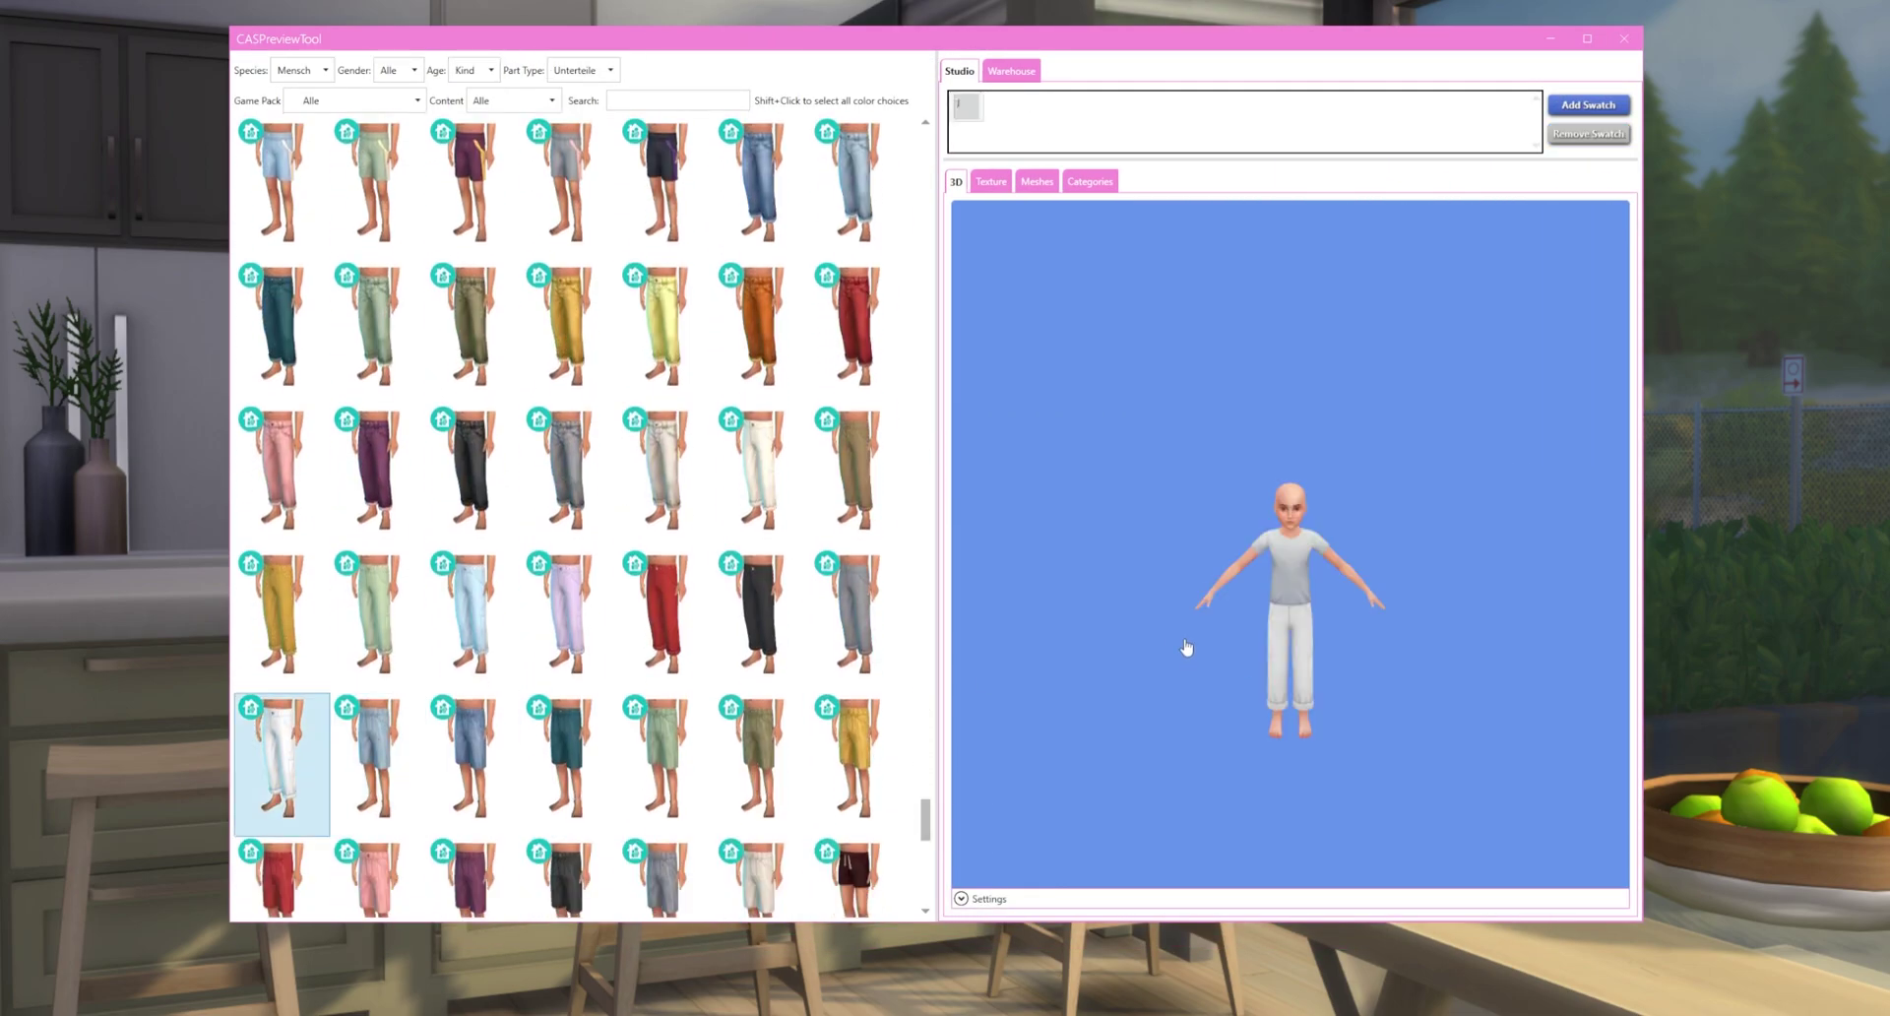
# Open the cargo pants' Region Map entries and examine the layer values of Calf, Knee and Base
pyautogui.click(1012, 72)
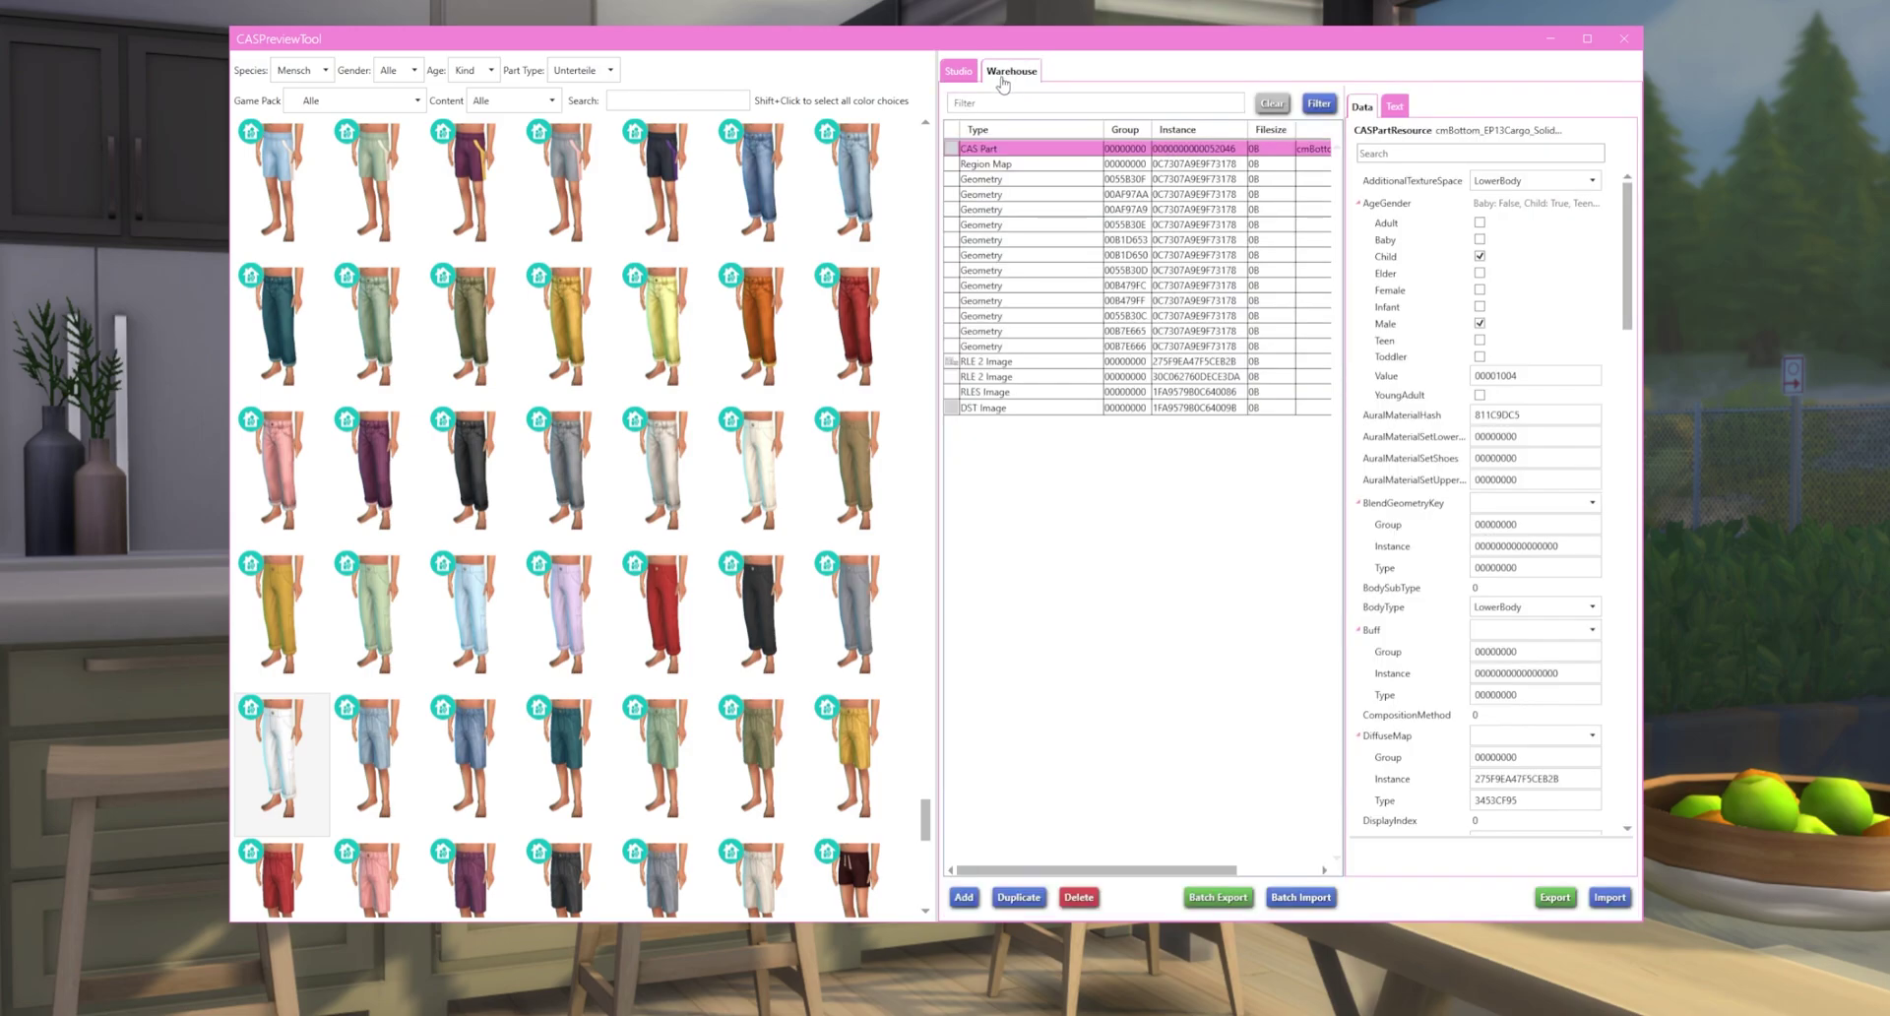
pyautogui.click(996, 164)
pyautogui.click(1550, 187)
pyautogui.click(777, 290)
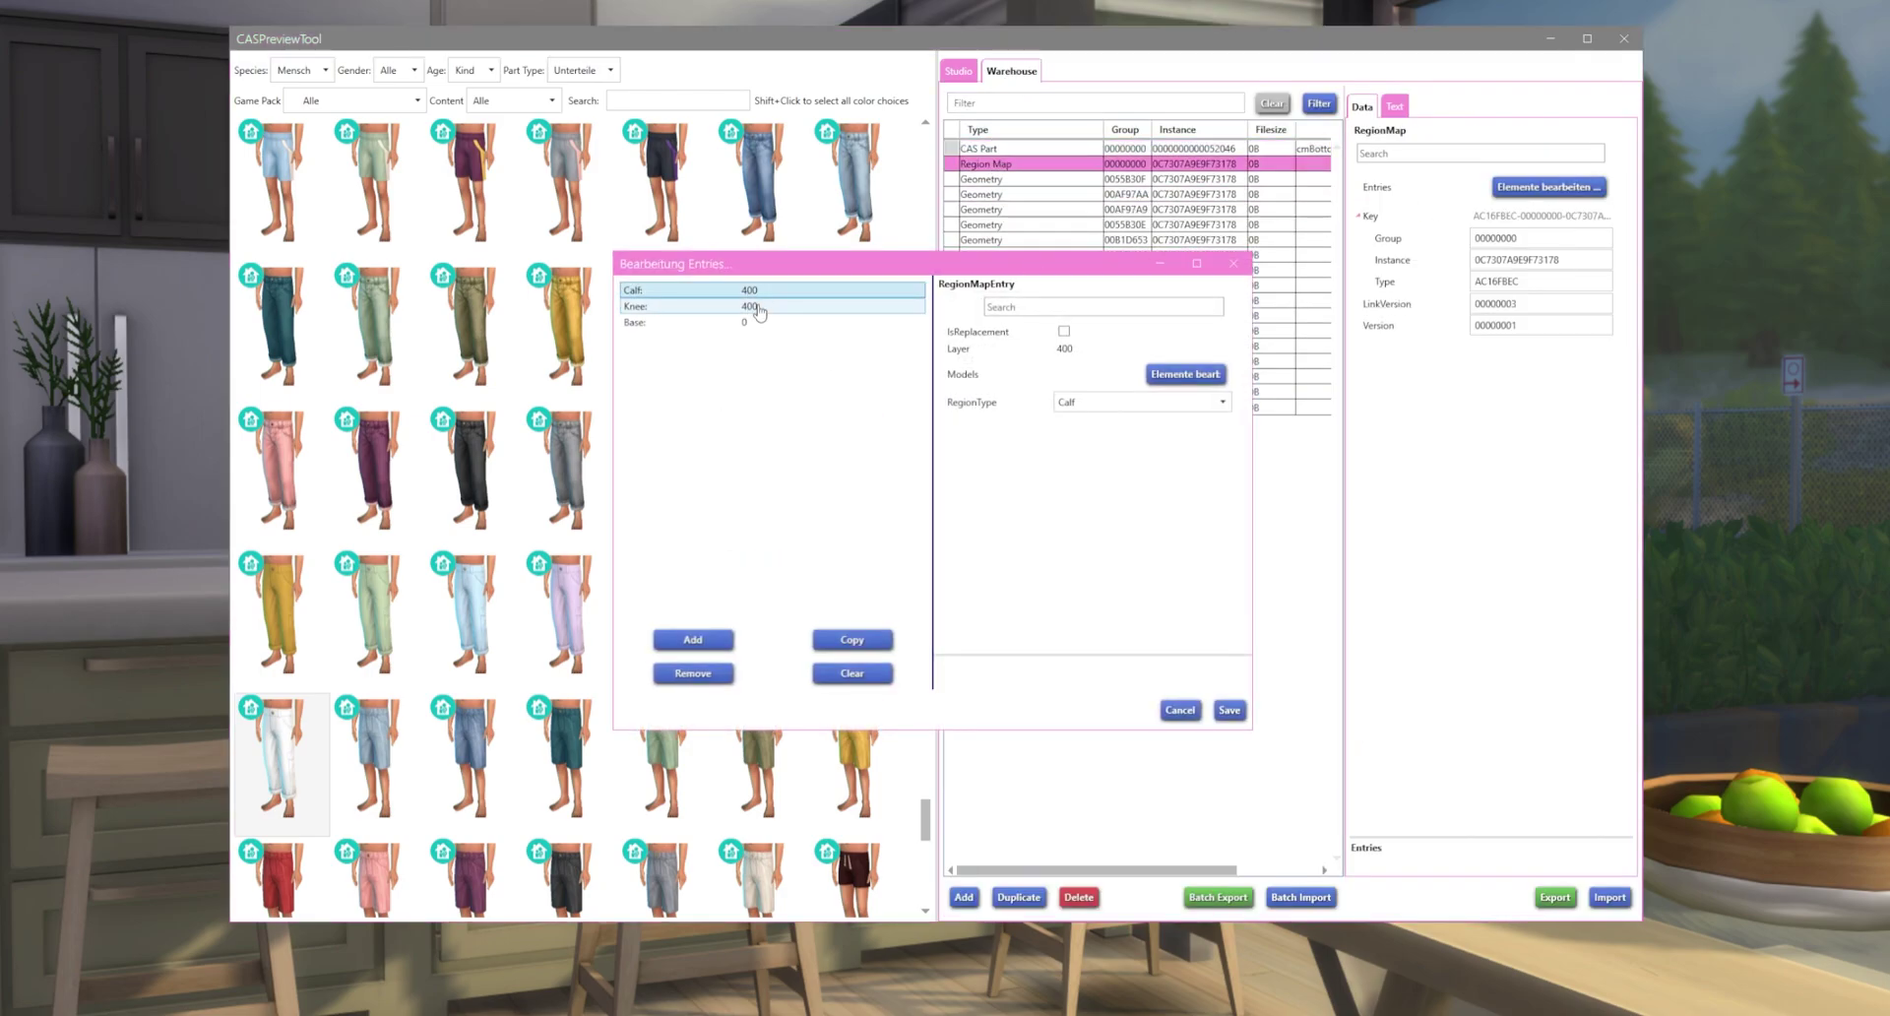
pyautogui.click(756, 307)
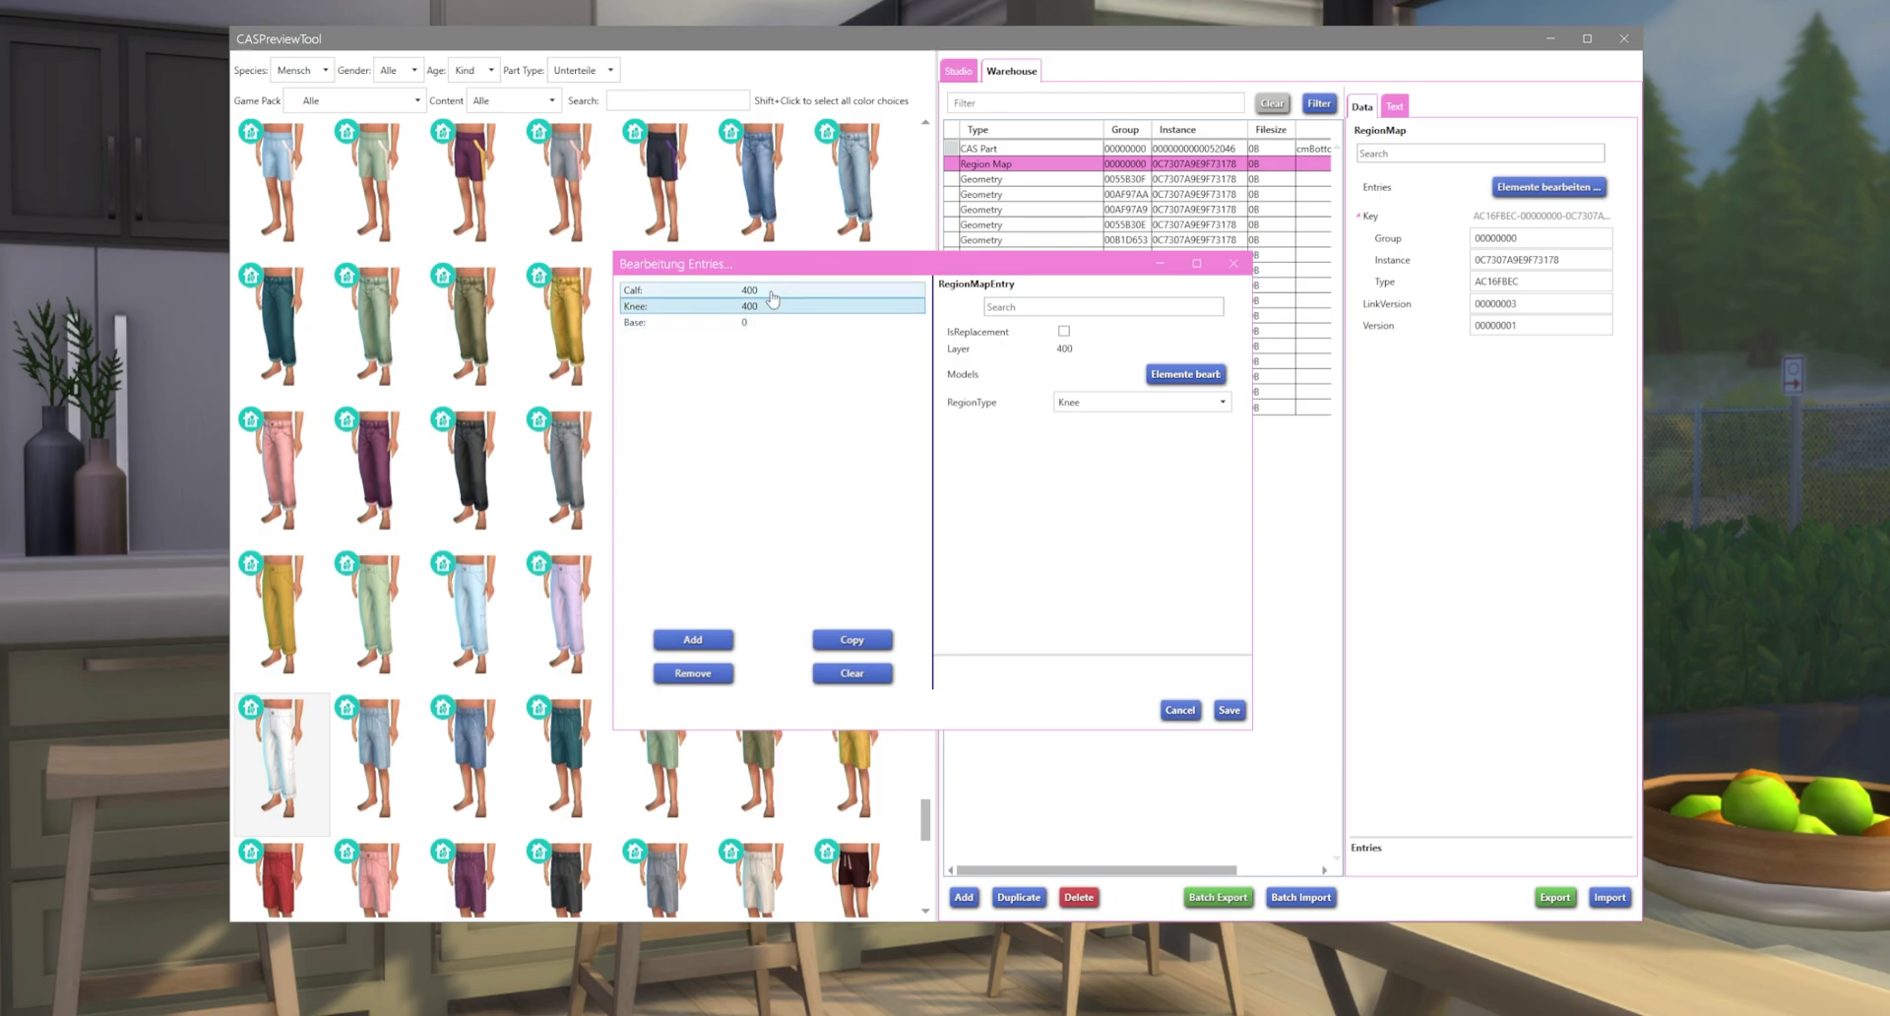
pyautogui.click(773, 323)
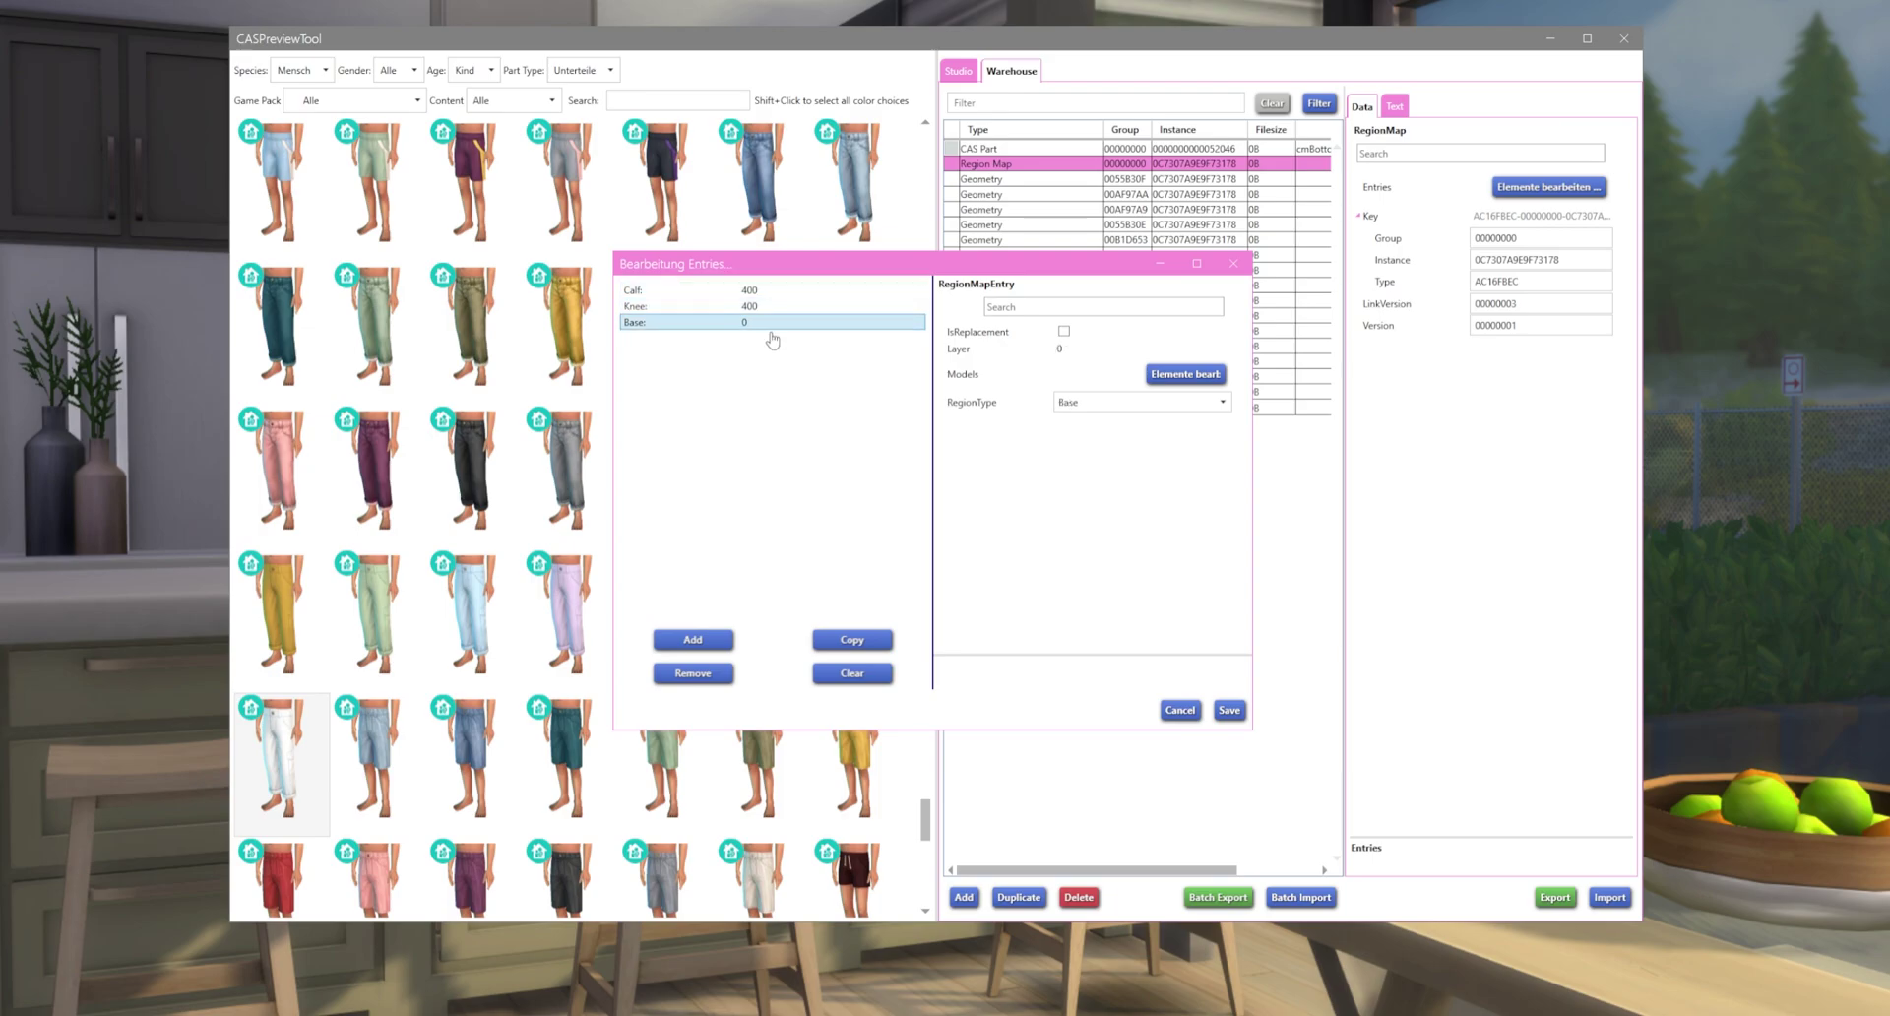
# Return to the cclesson3 package's Region Map entries and set the Calf region's layer to 400
pyautogui.click(472, 988)
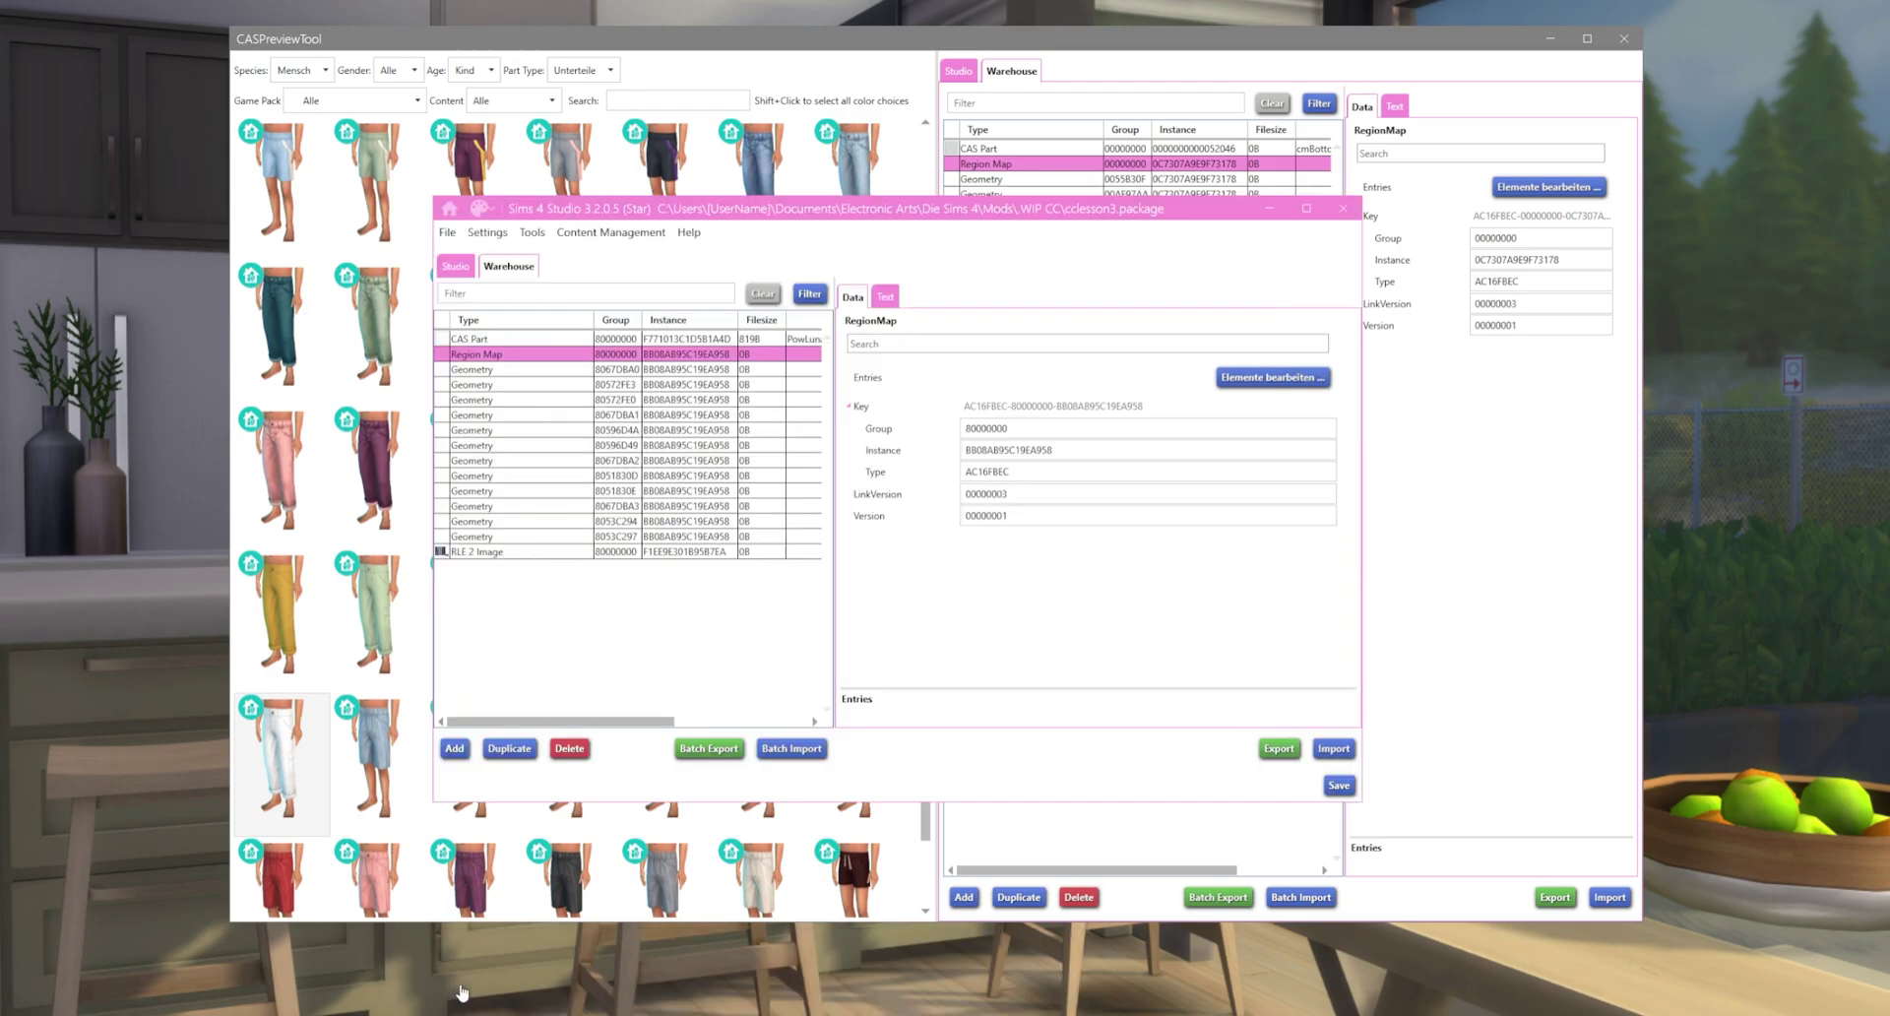
pyautogui.click(748, 1014)
pyautogui.click(891, 984)
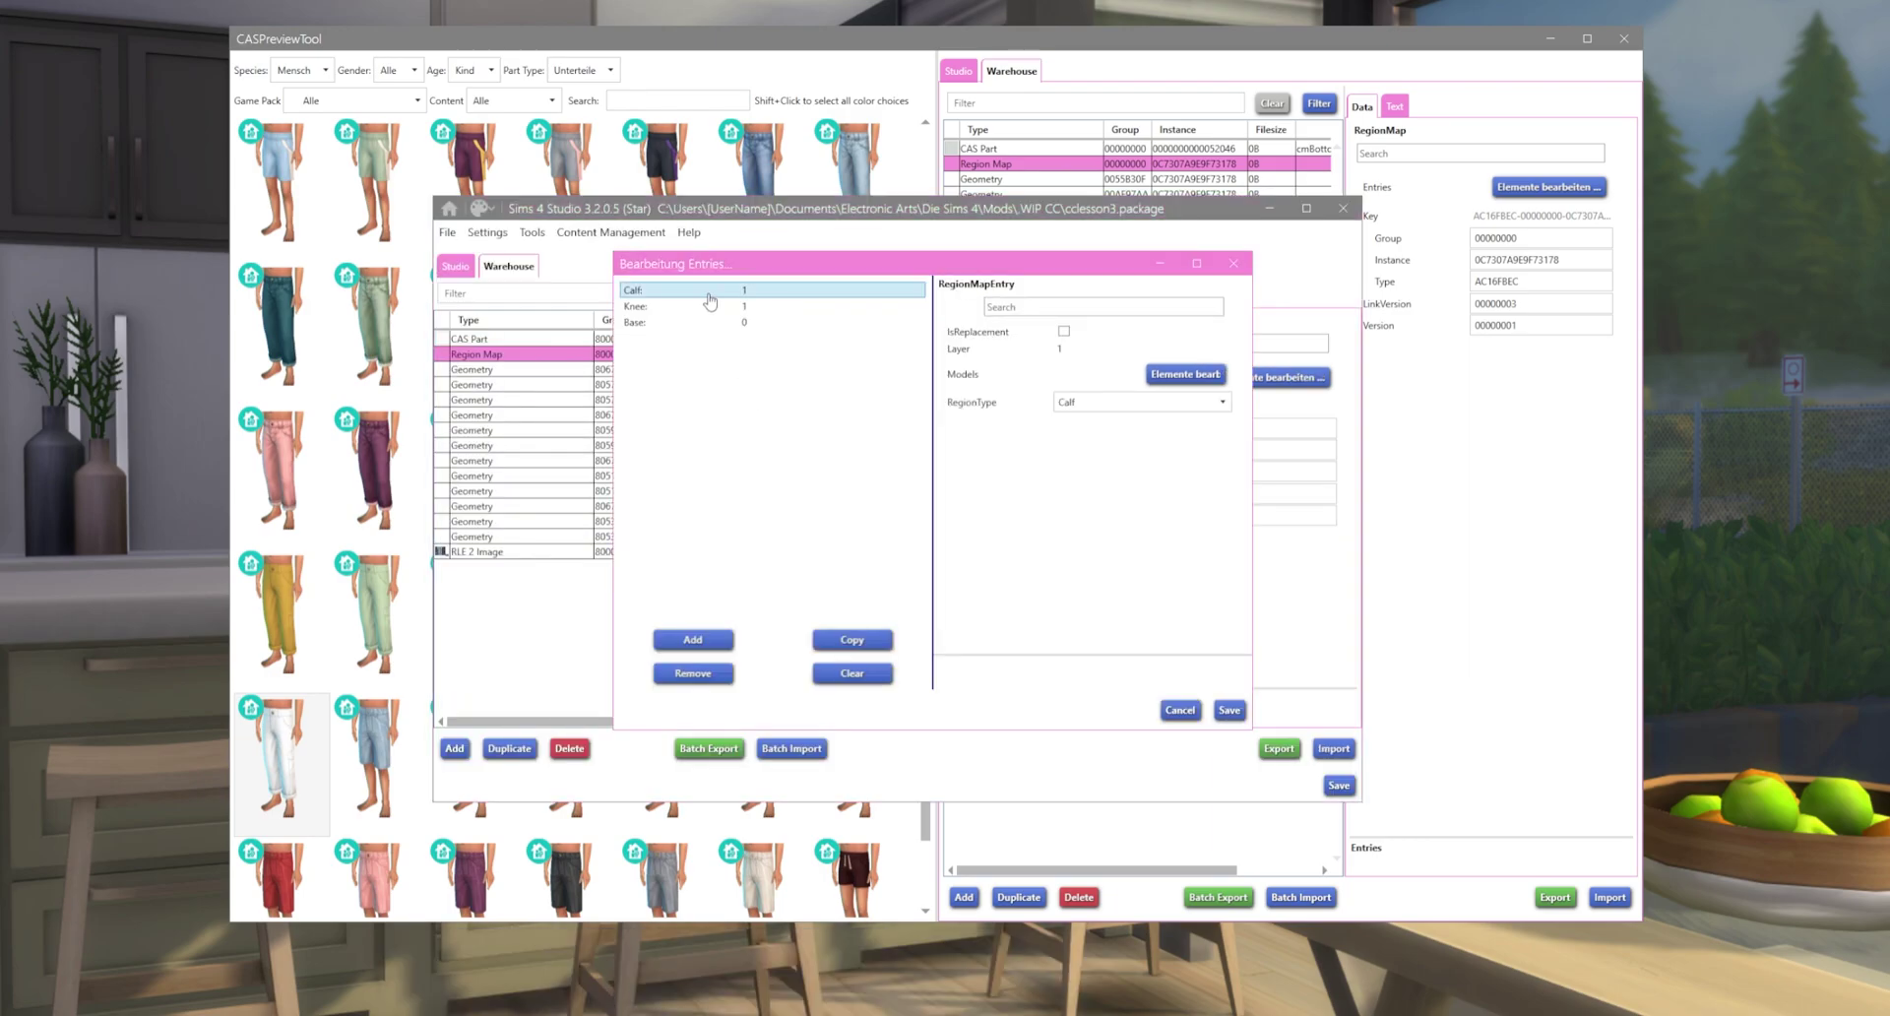
pyautogui.click(1072, 350)
pyautogui.write('400')
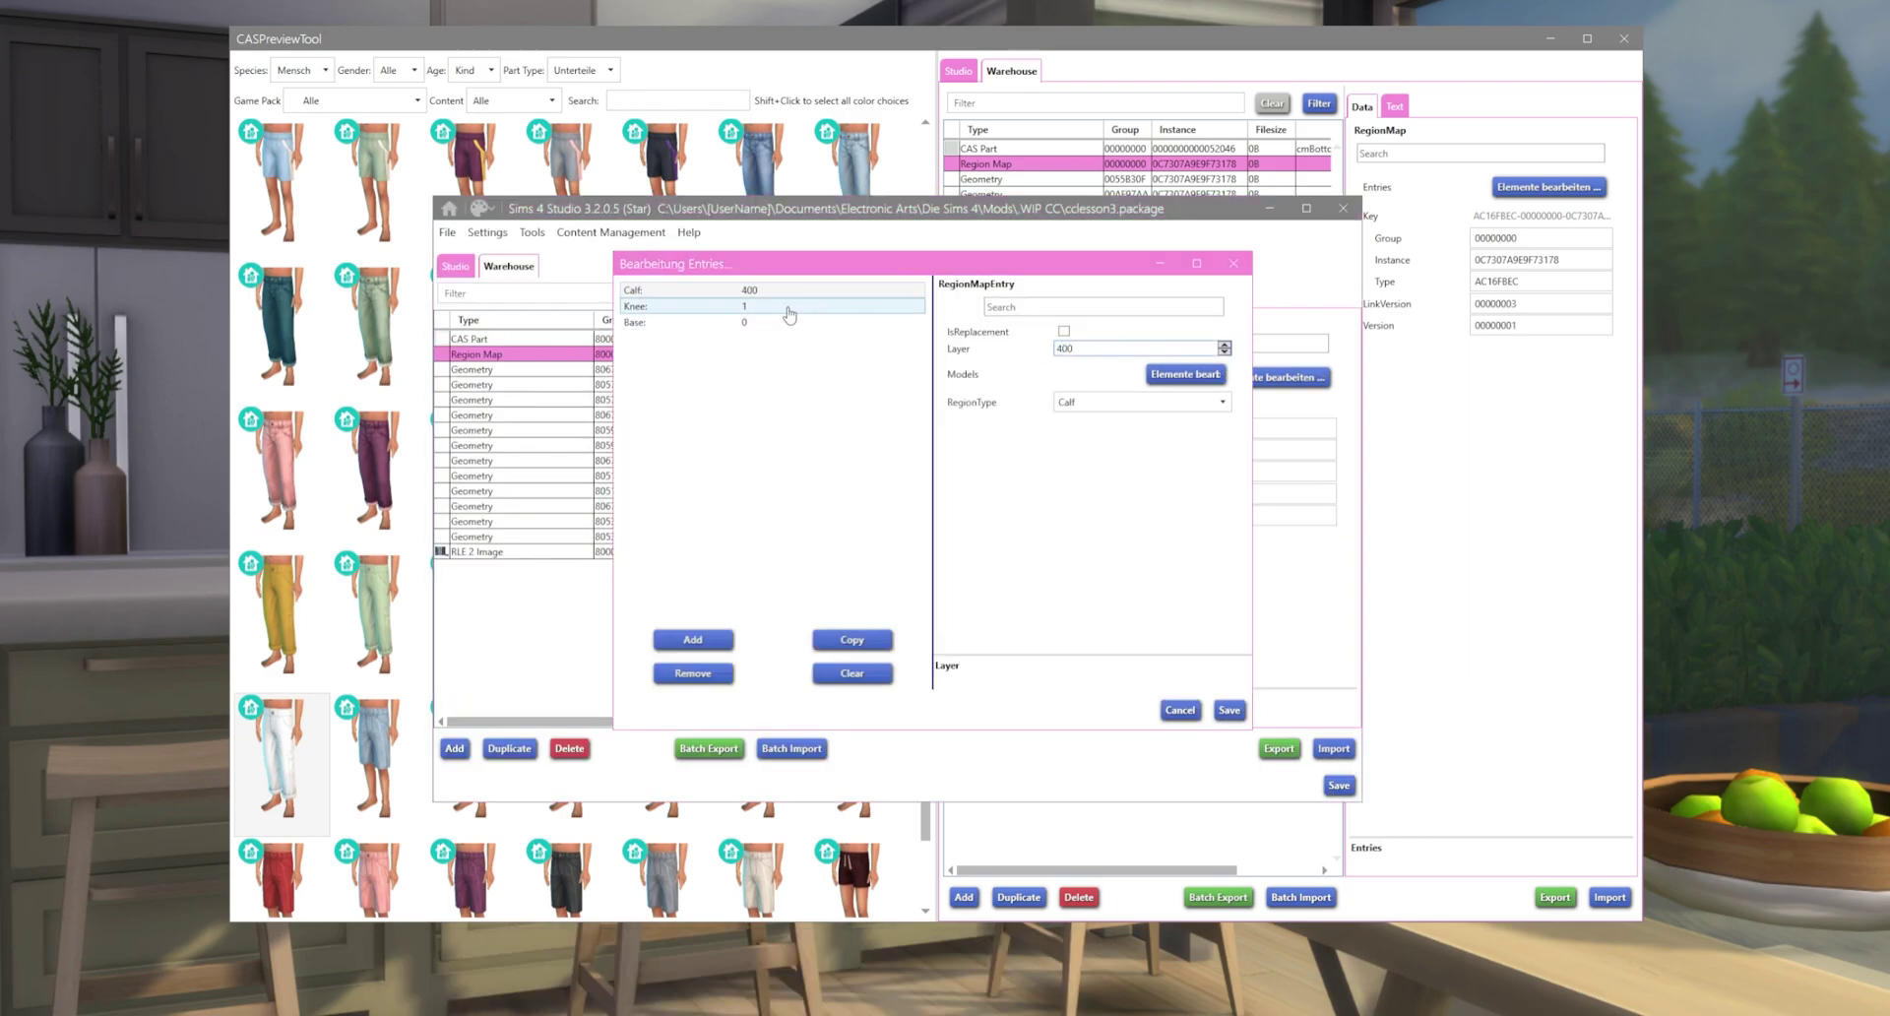
# Set the Knee region's layer to 400, then save the edited Region Map entries and the cclesson3 package
pyautogui.click(789, 311)
pyautogui.click(1083, 350)
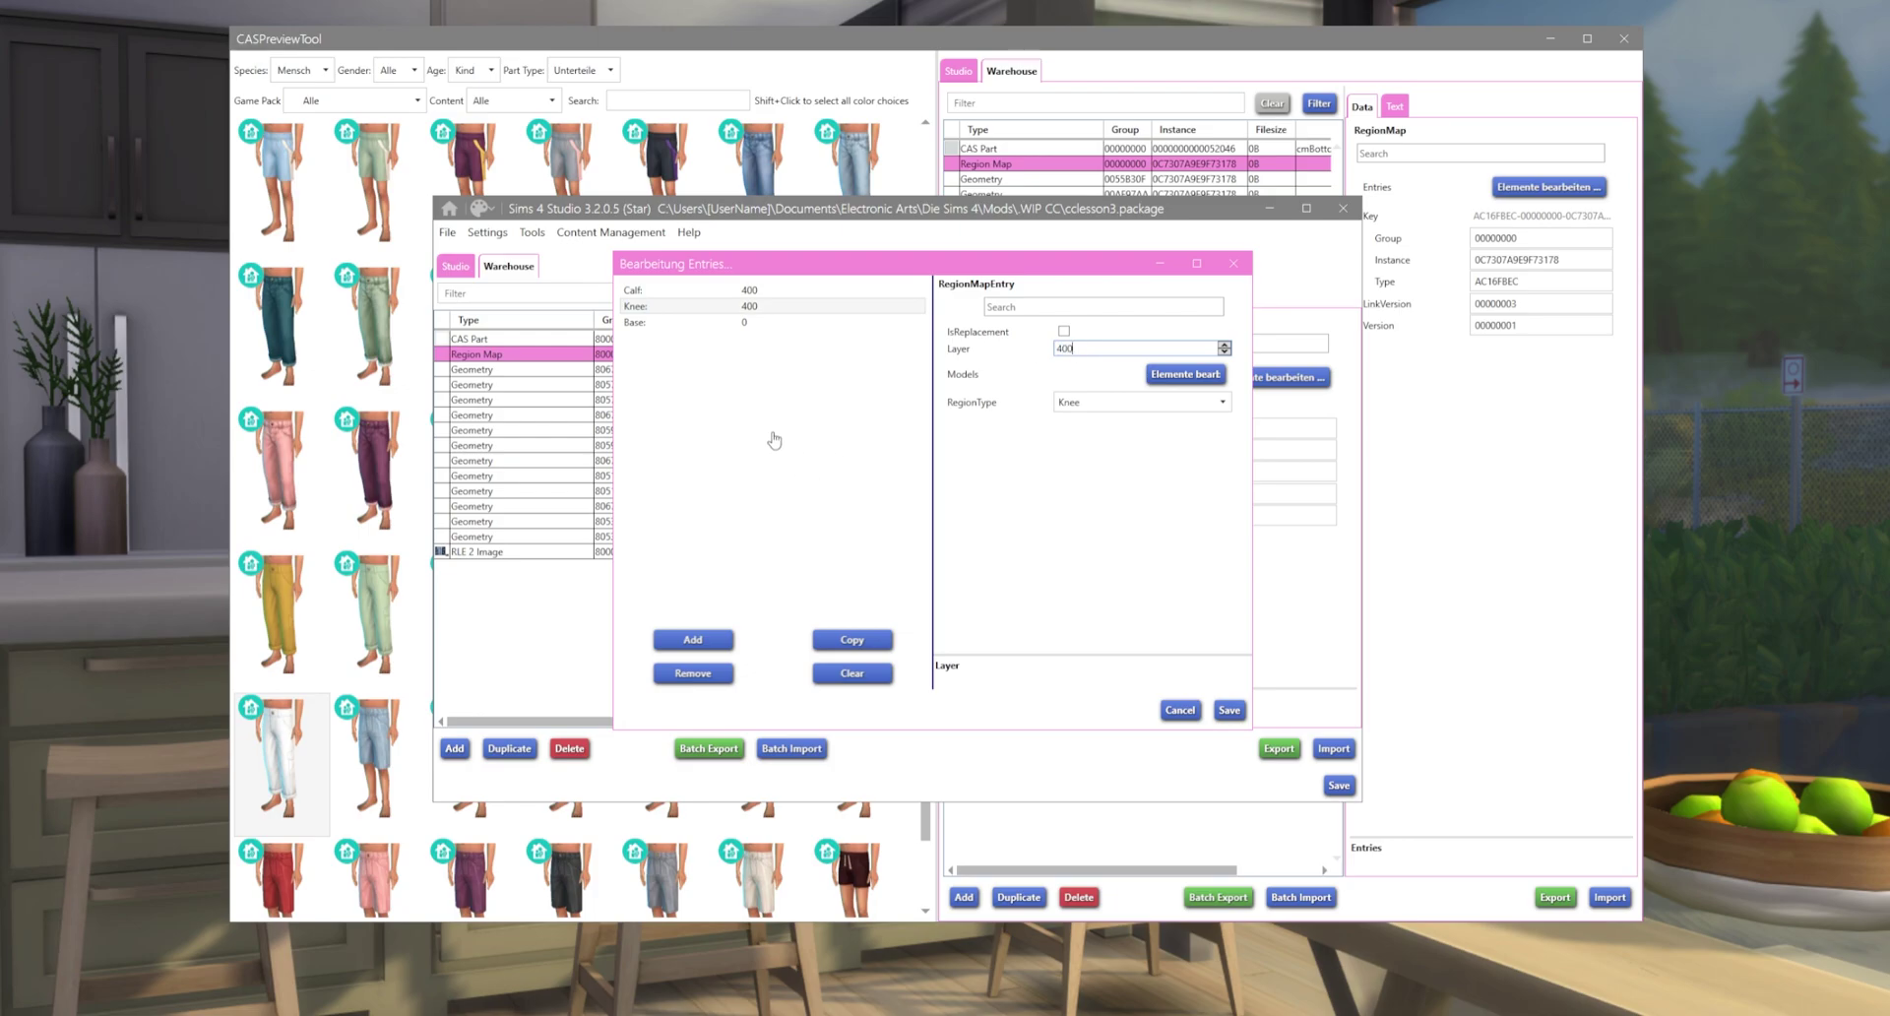
pyautogui.click(1230, 710)
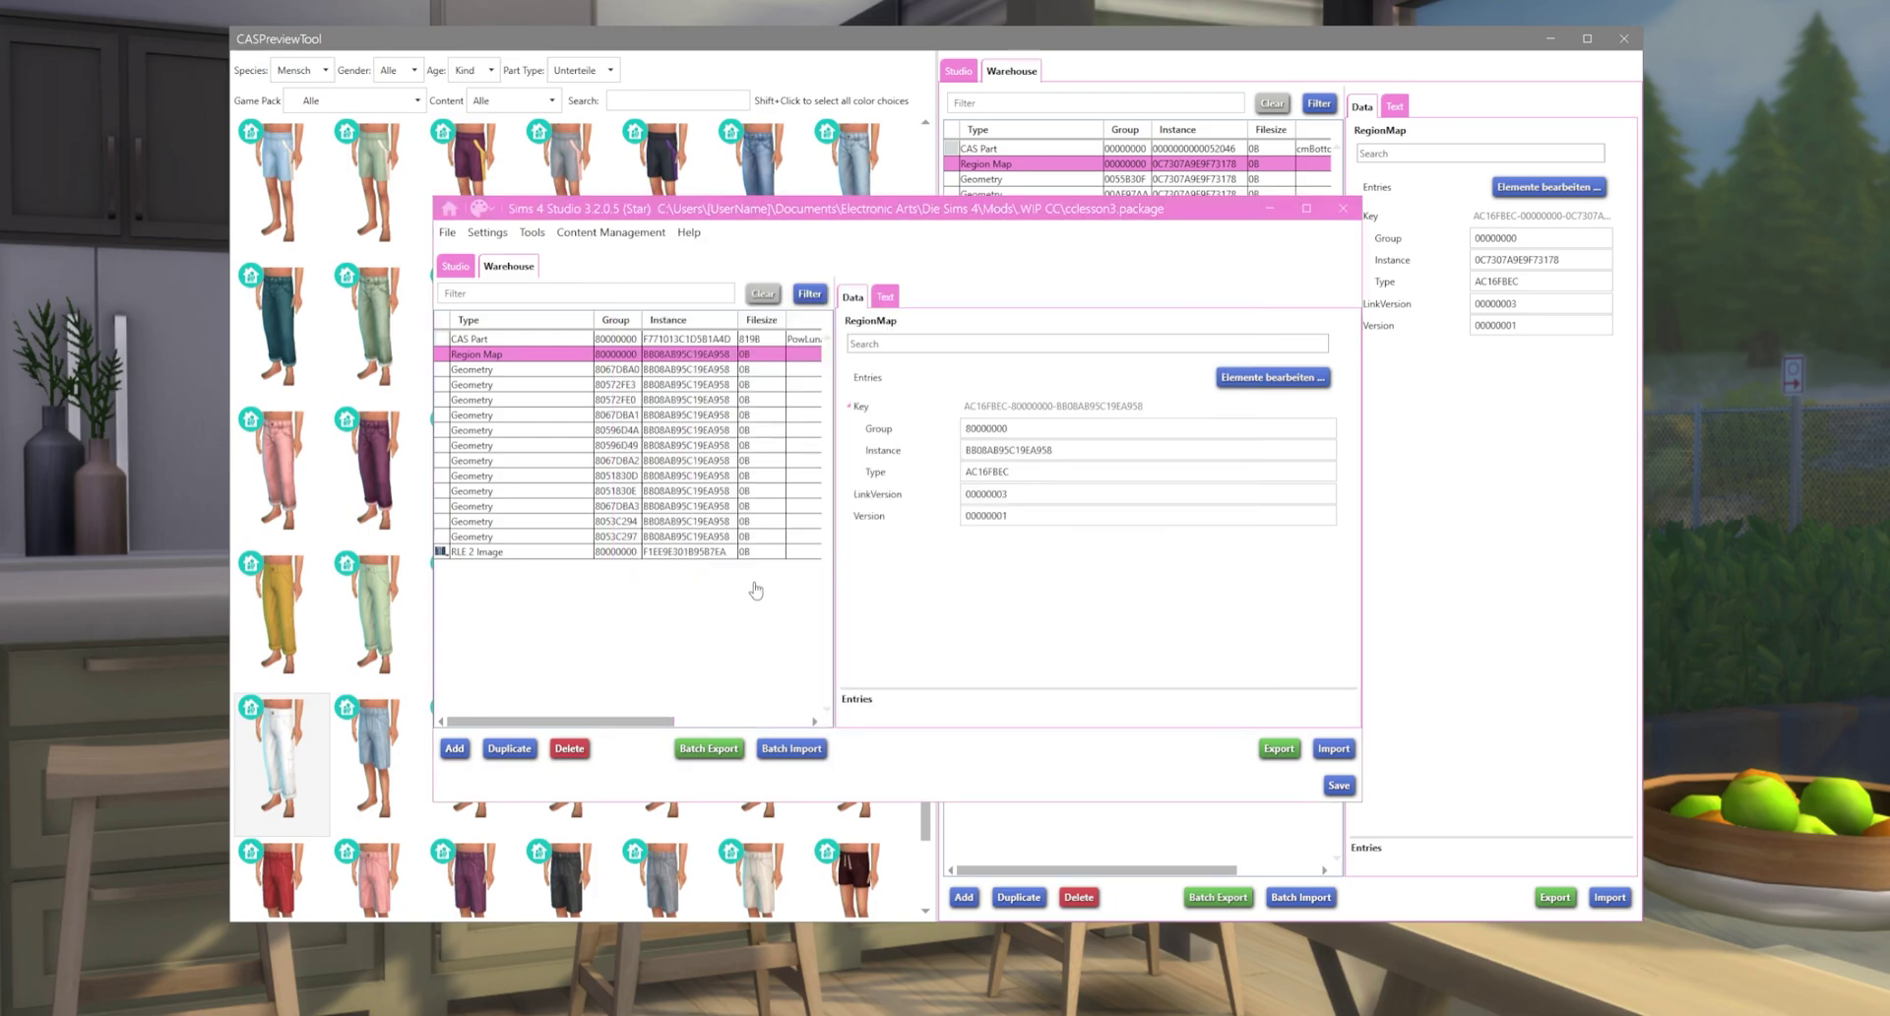
pyautogui.click(456, 267)
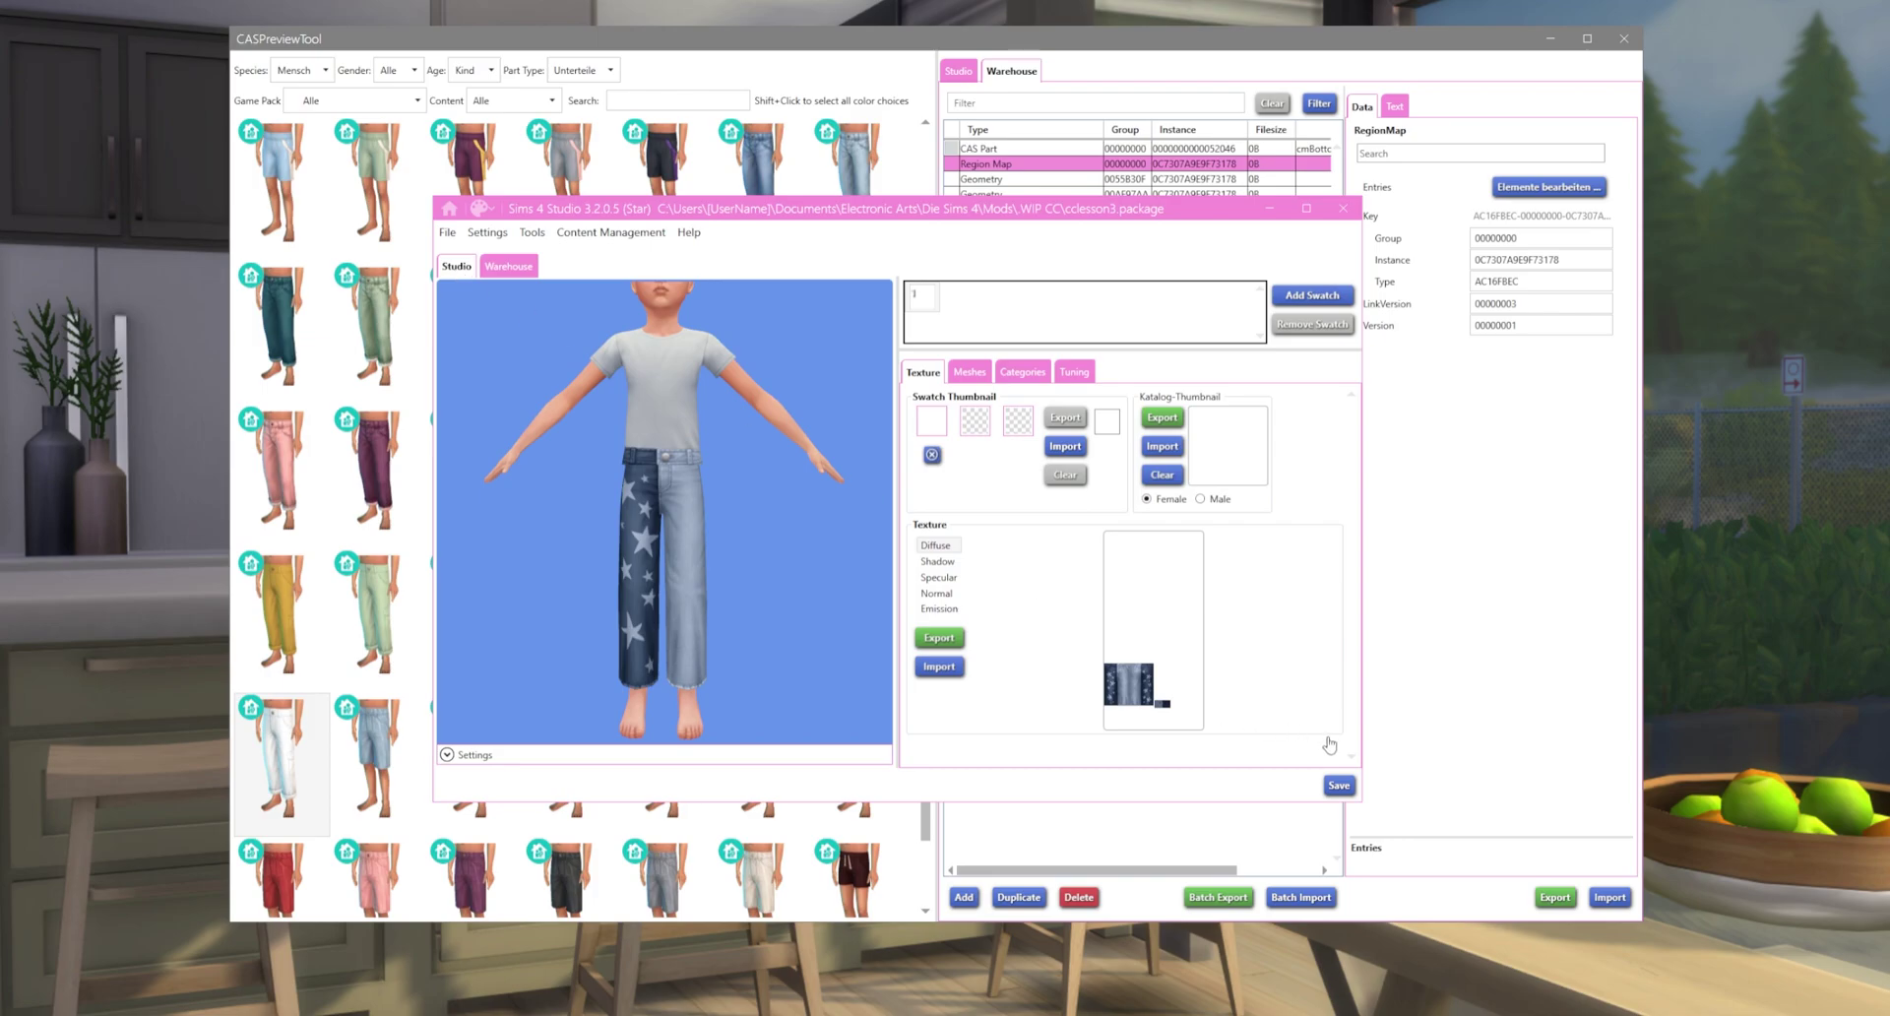
pyautogui.click(1339, 785)
pyautogui.click(1000, 550)
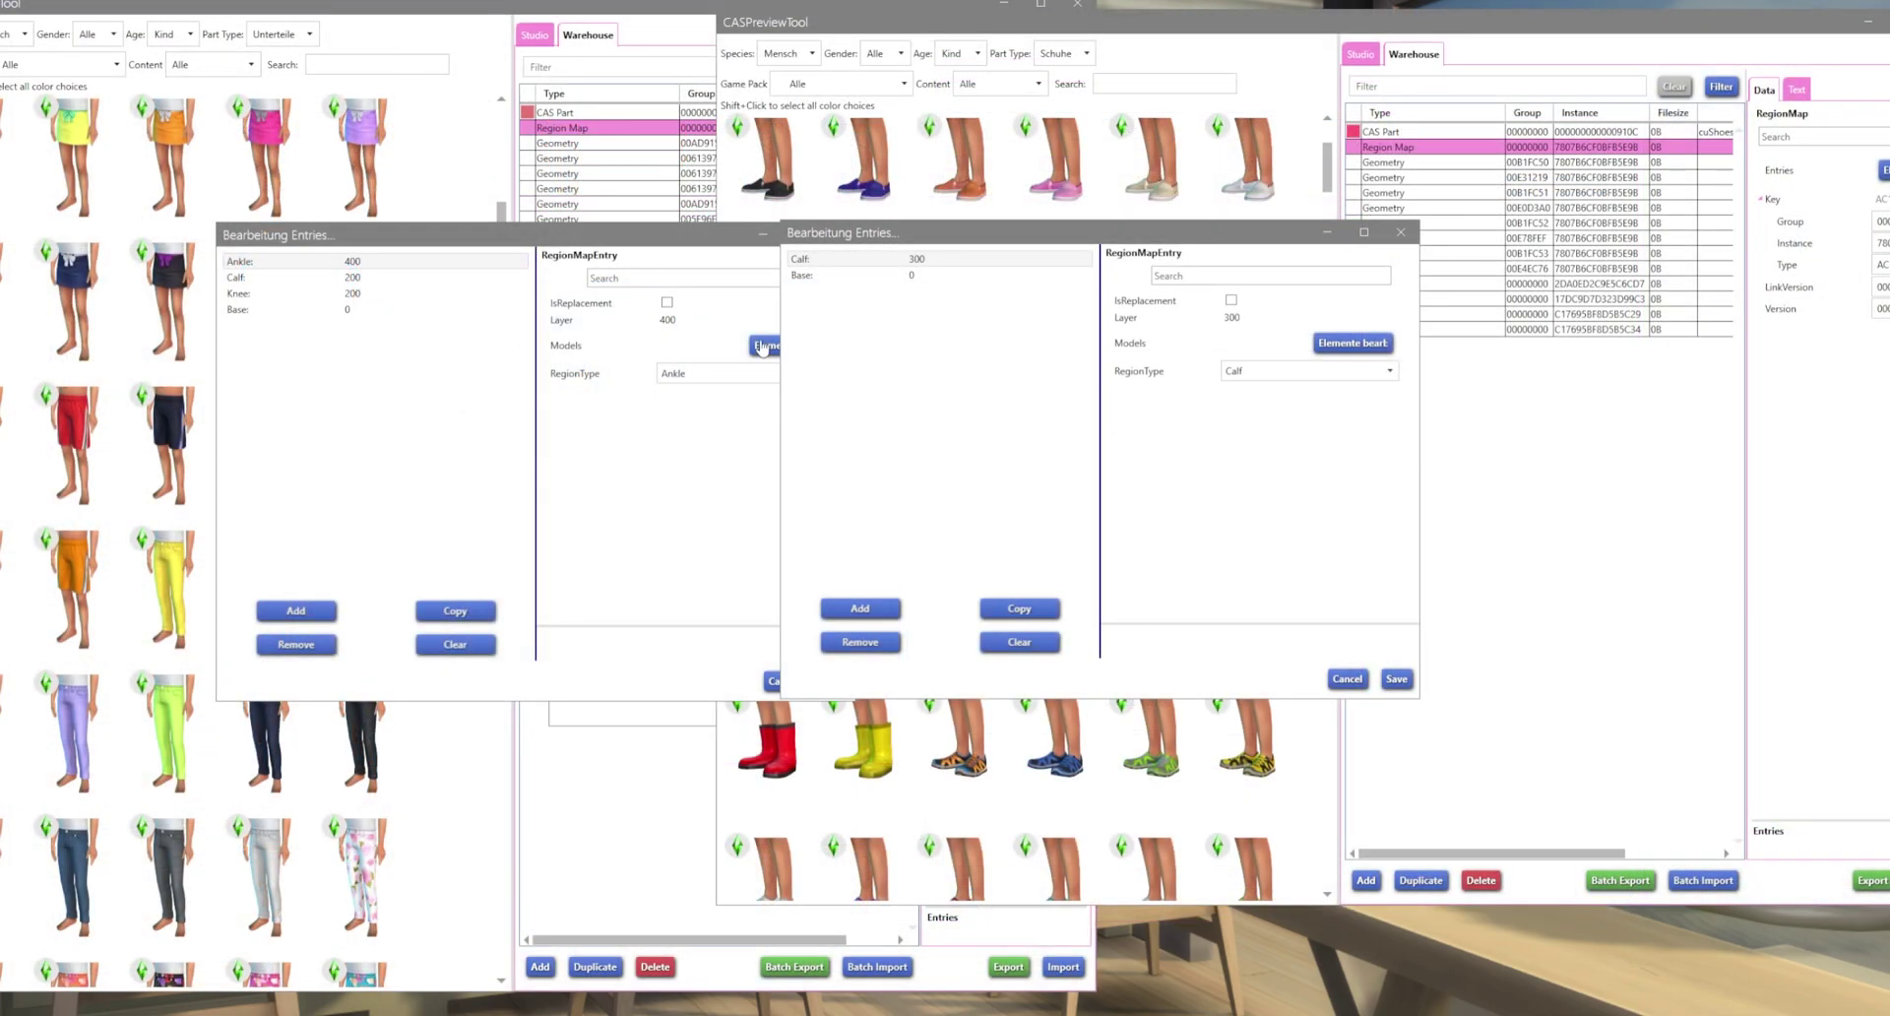
# Compare the Calf layer in the trousers' Region Map entries with the Calf layer of the boots
pyautogui.click(404, 278)
pyautogui.click(886, 309)
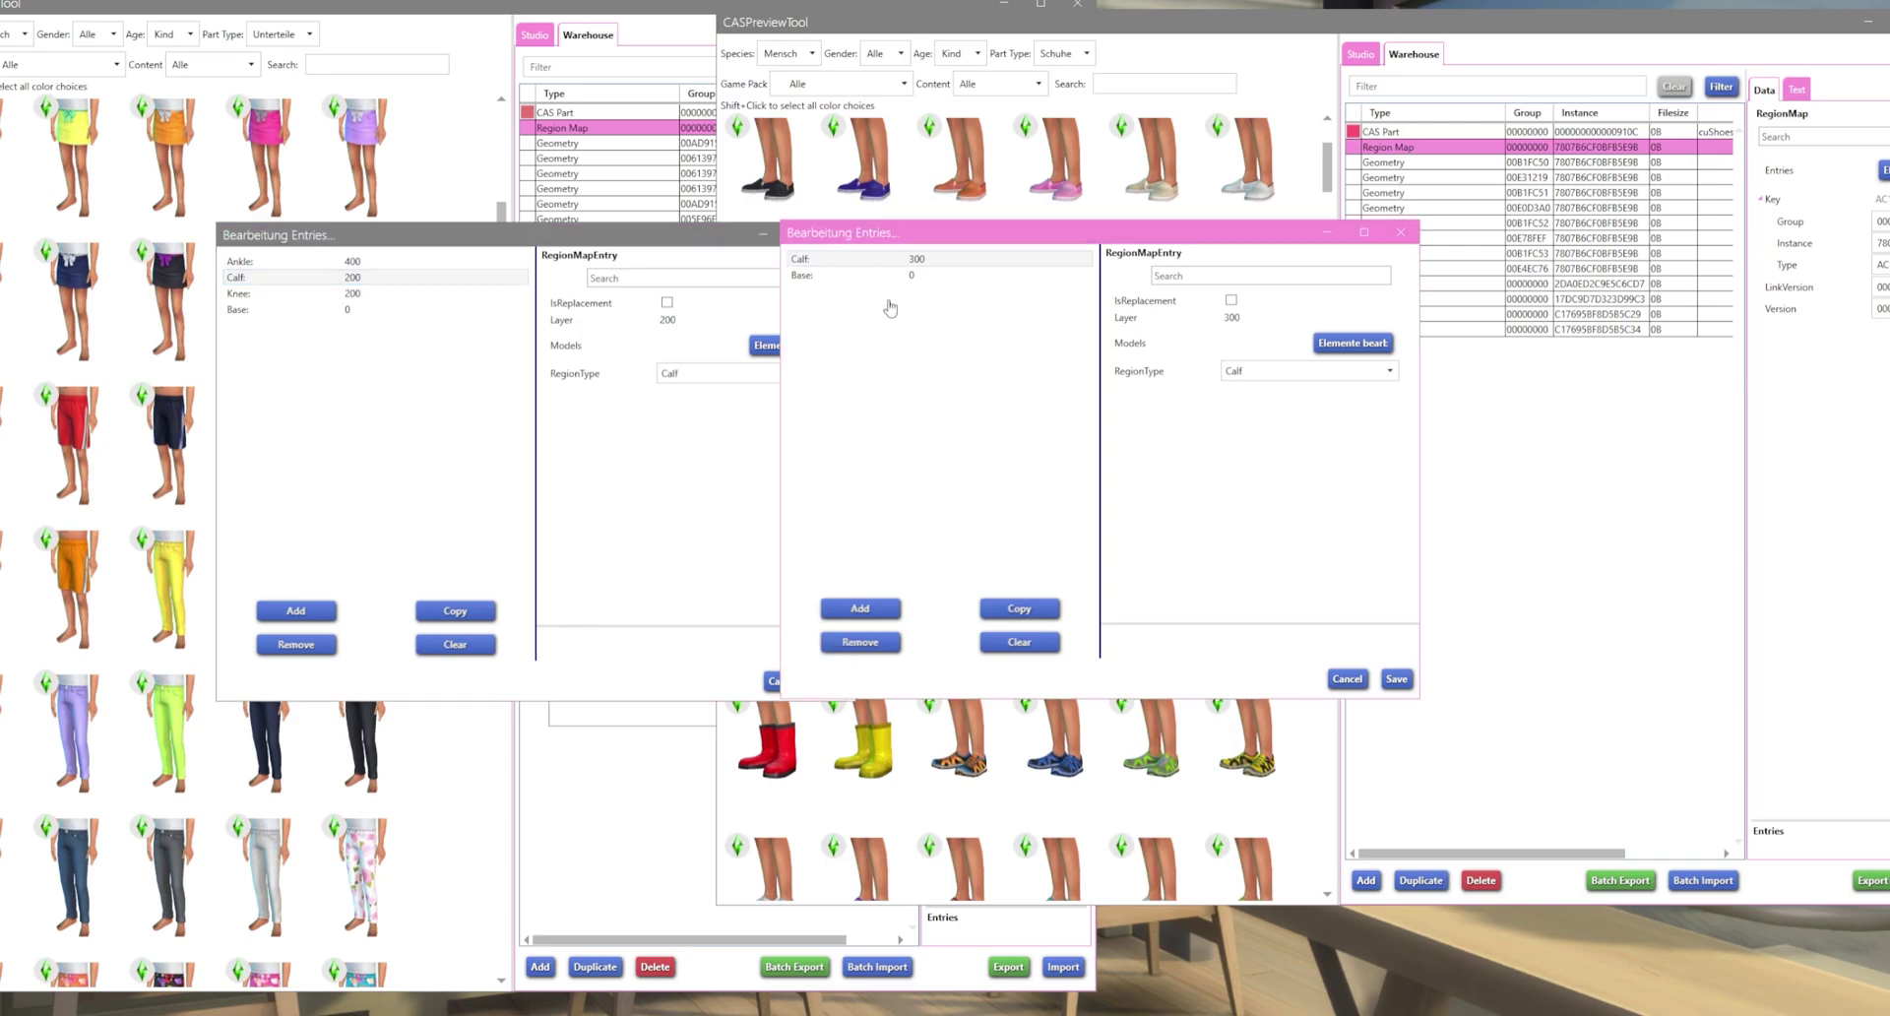
pyautogui.click(931, 260)
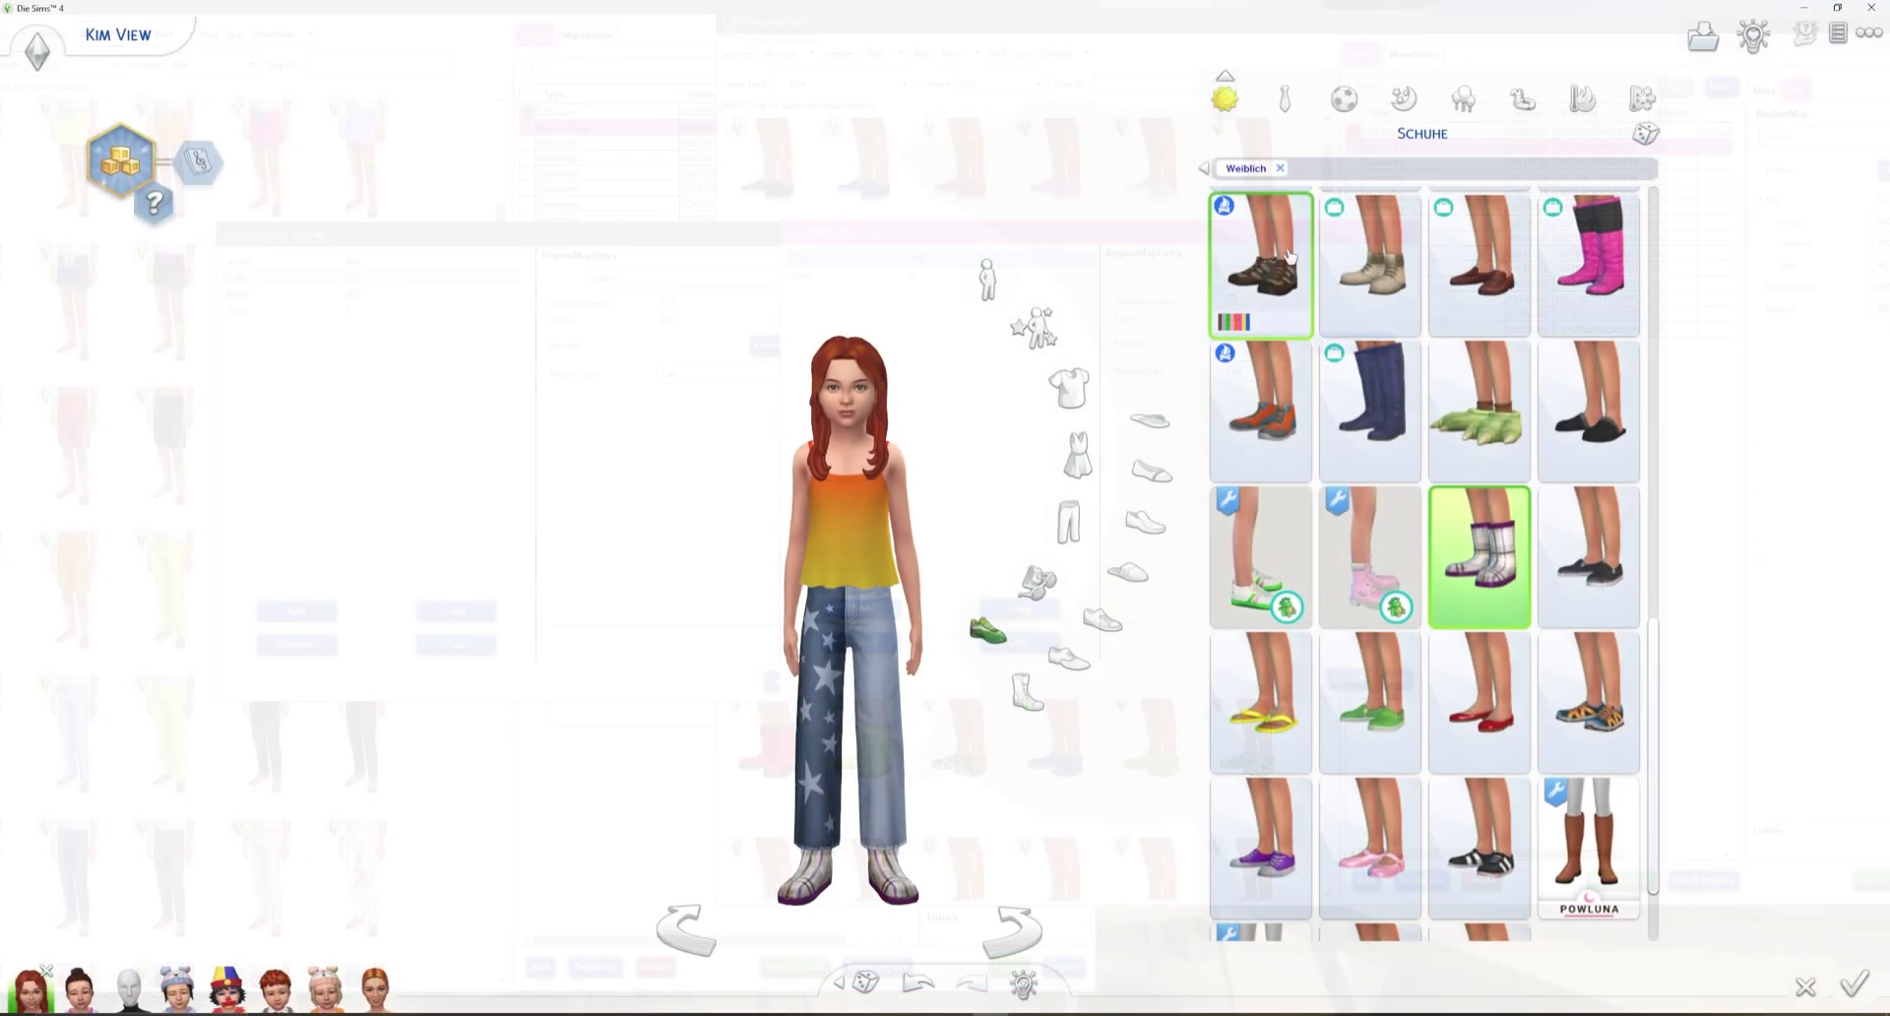
# In The Sims 4's Create a Sim, test the star jeans with the brown boots and the tall navy boots, viewing the child from the side
pyautogui.click(1270, 286)
pyautogui.scroll(3, 1292, 362)
pyautogui.scroll(1, 1291, 362)
pyautogui.click(1265, 286)
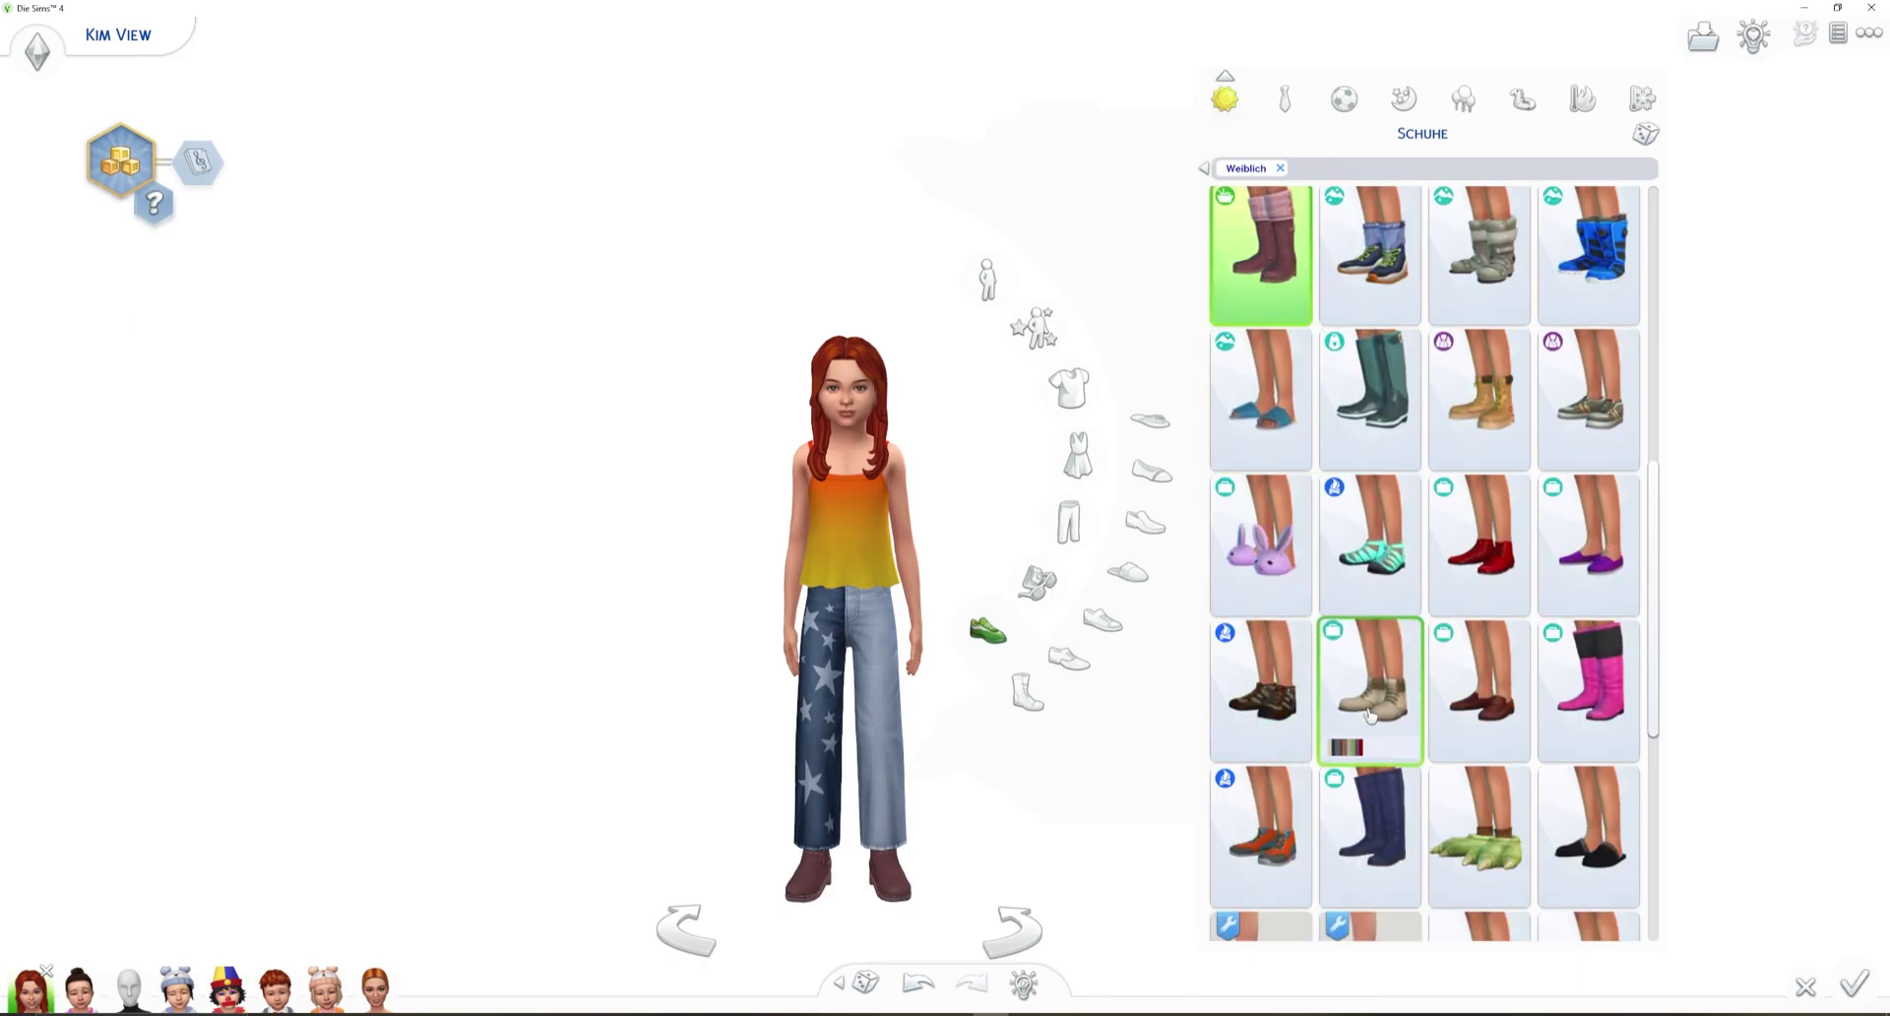
pyautogui.click(1384, 802)
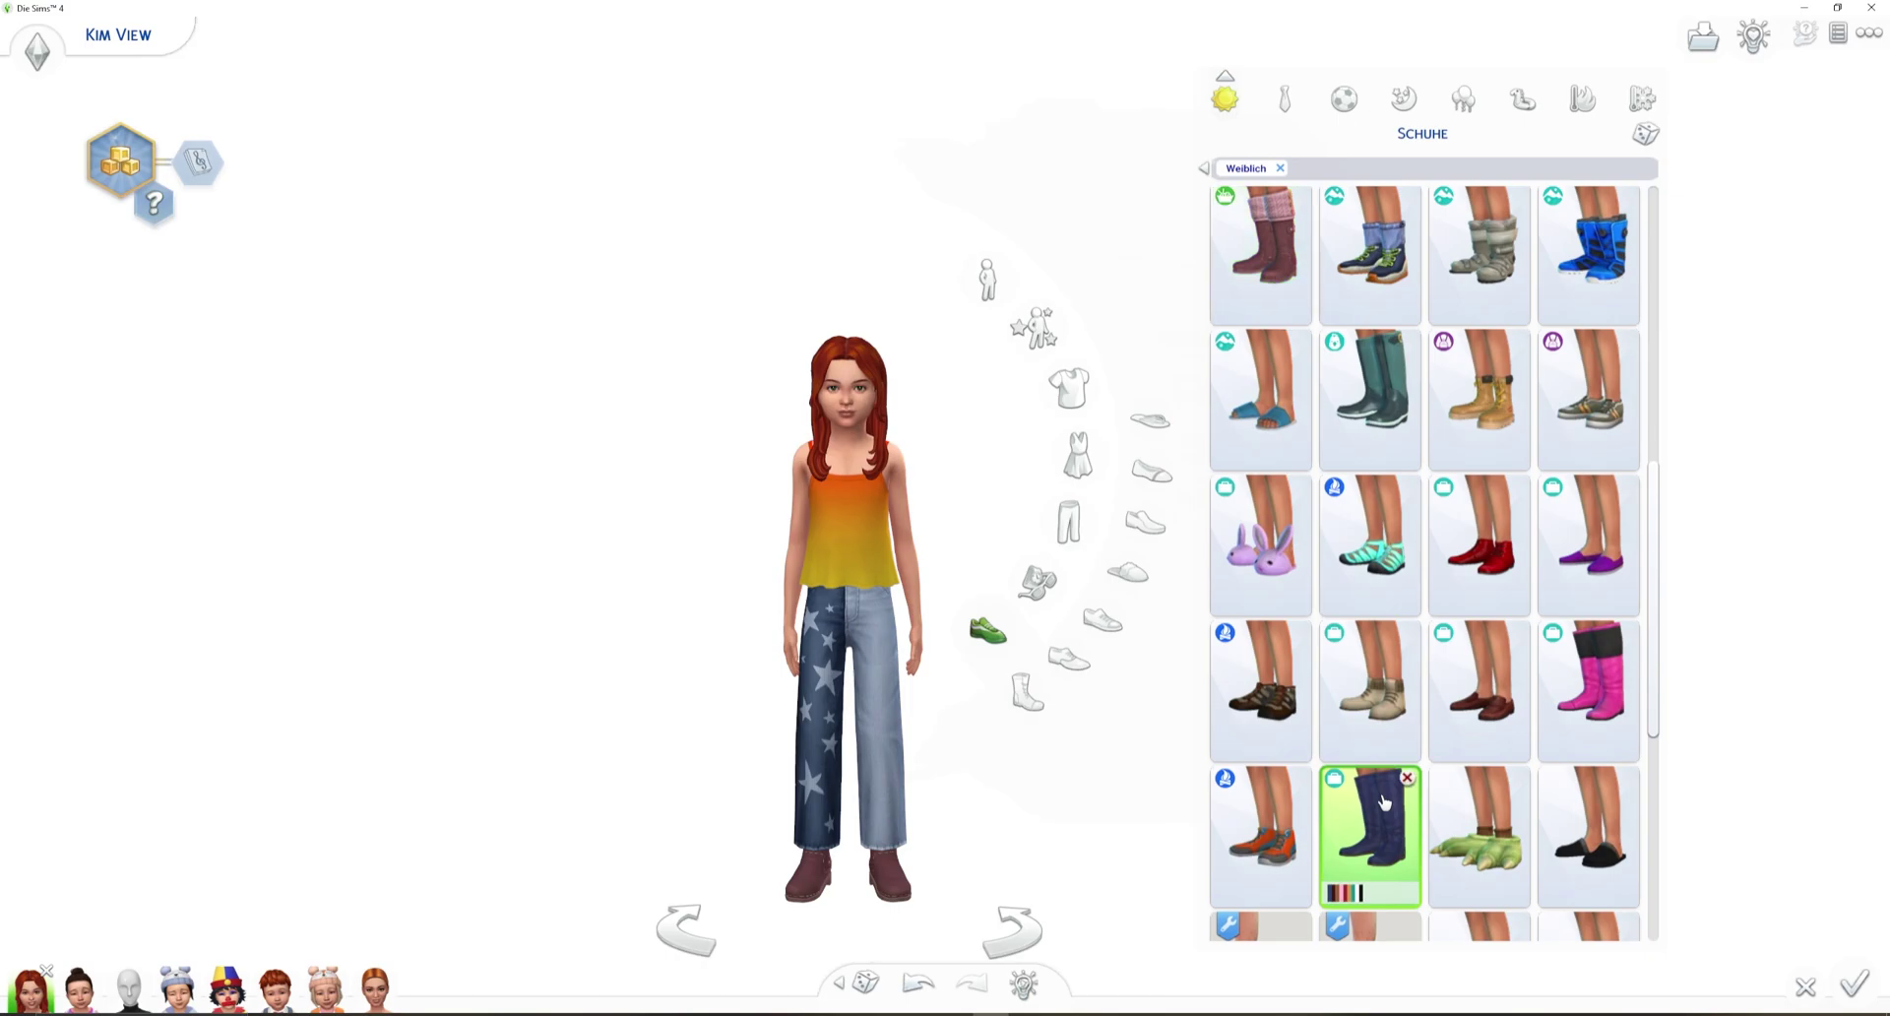
pyautogui.moveTo(788, 792); pyautogui.dragTo(996, 738)
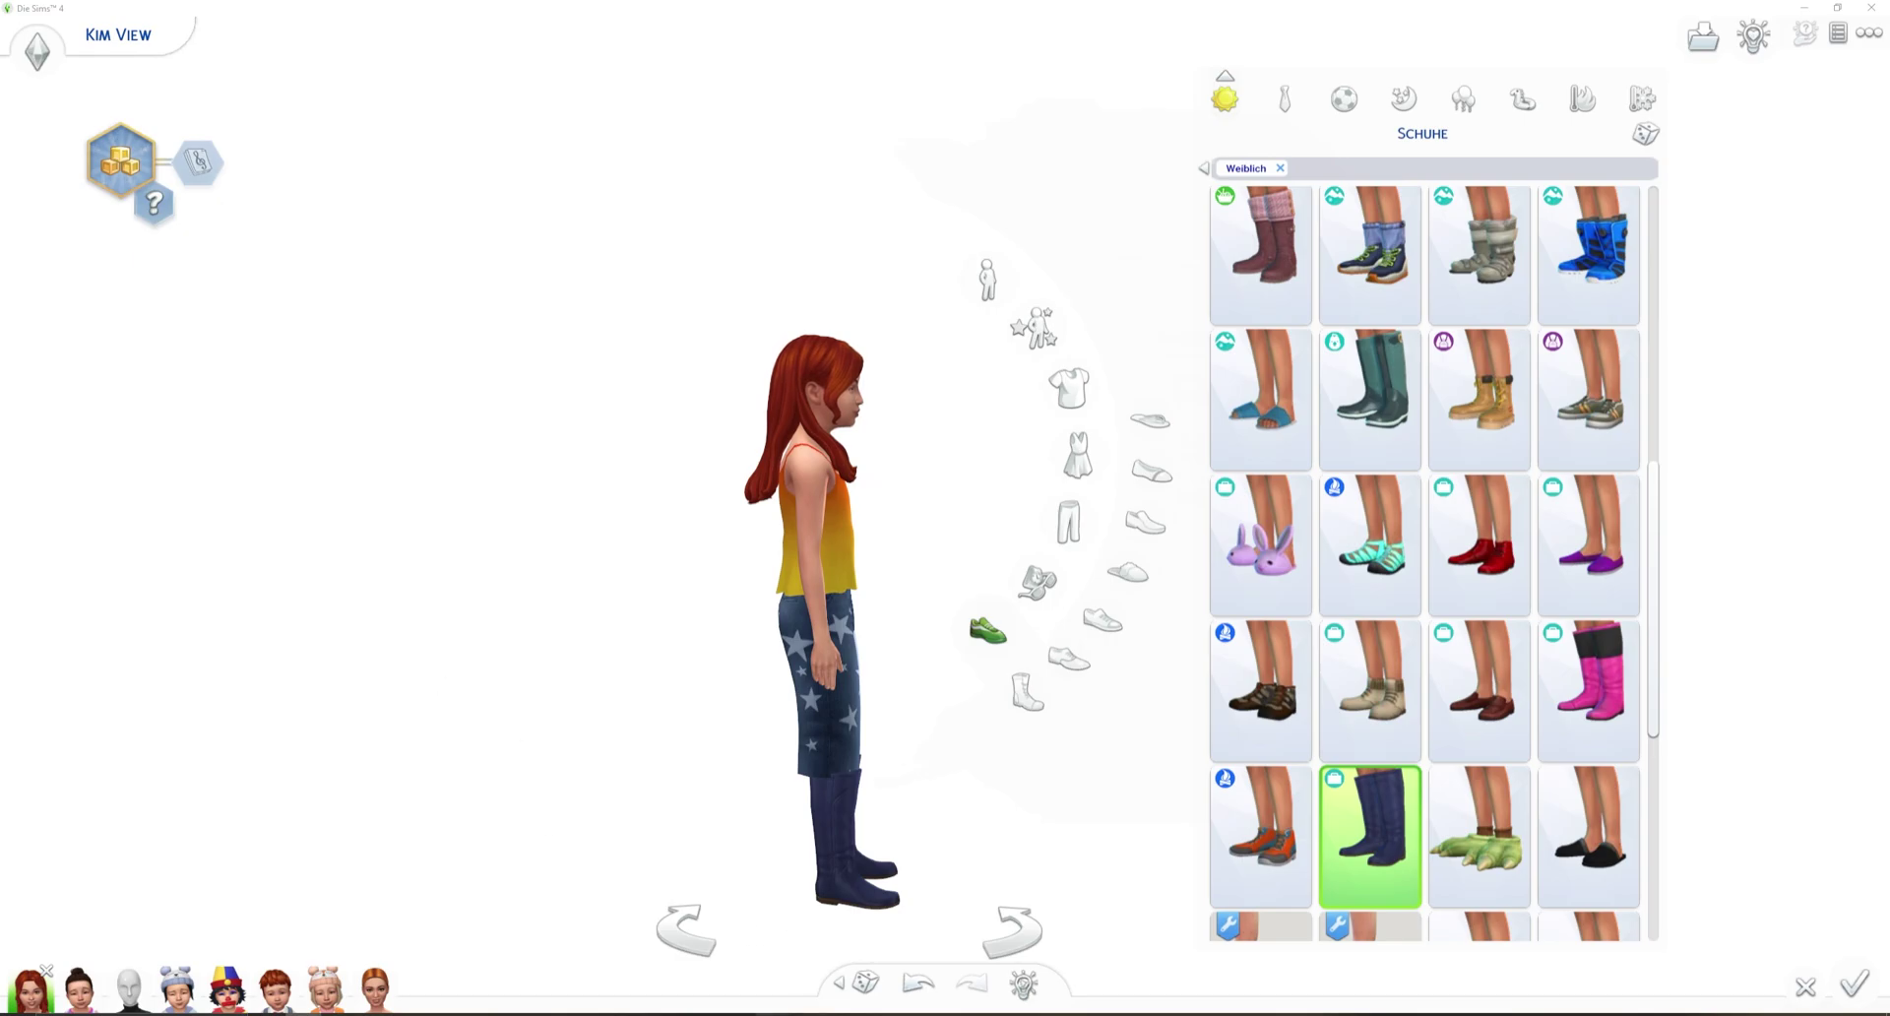
# Switch to the CASPreviewTool, examine the Calf and Knee layers in the navy boots' Region Map entries, and return to the game
pyautogui.click(773, 1014)
pyautogui.click(876, 967)
pyautogui.click(773, 1014)
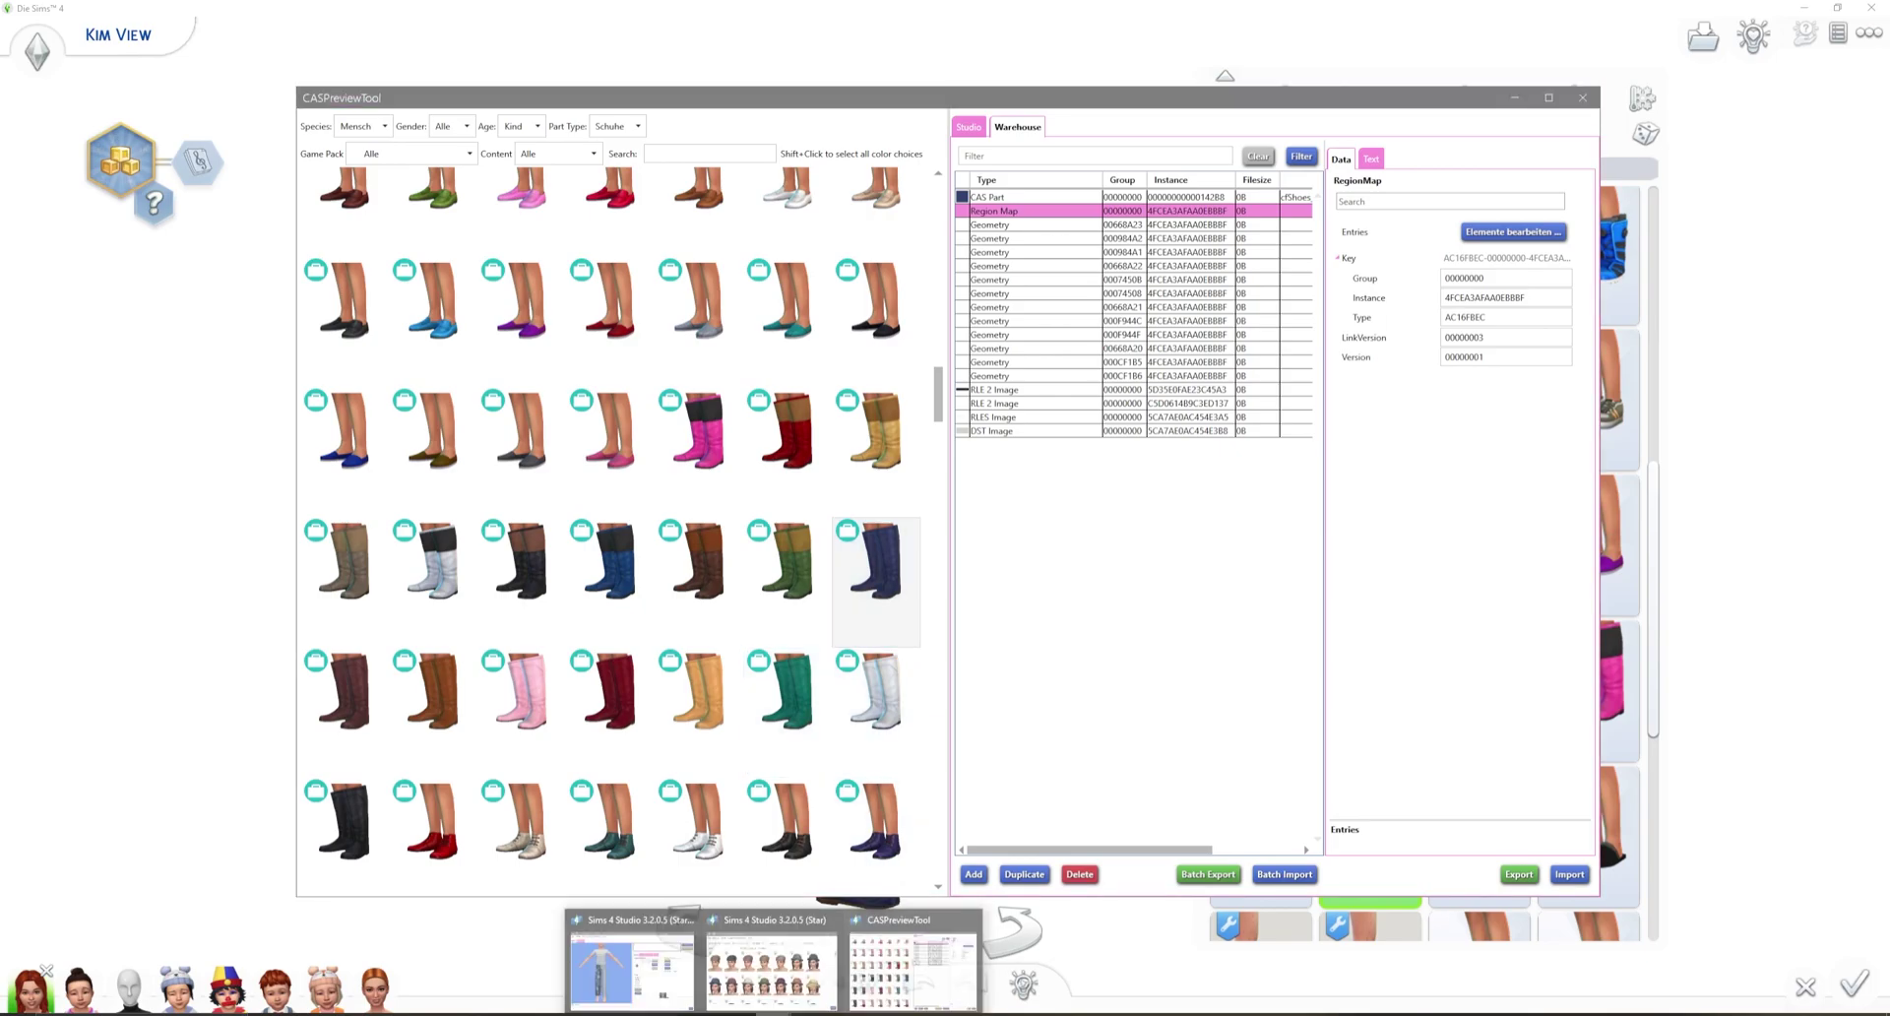
pyautogui.click(891, 965)
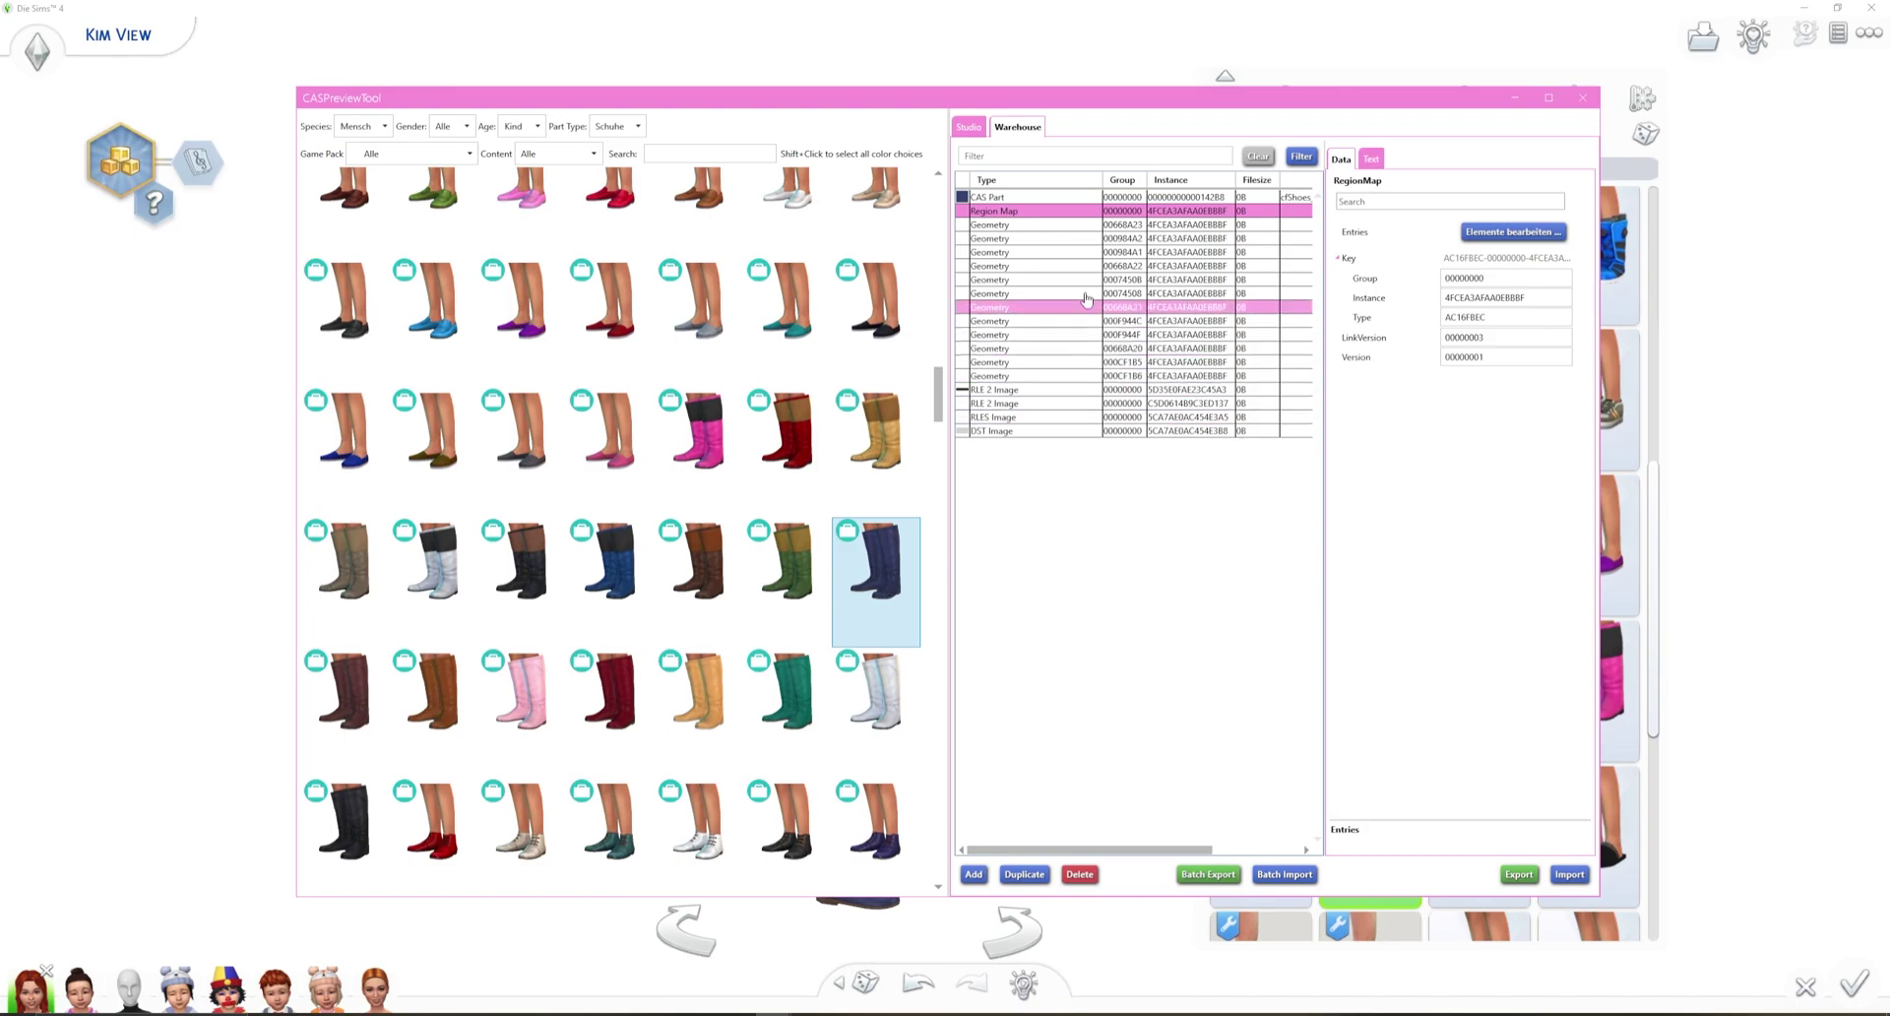
pyautogui.click(1512, 231)
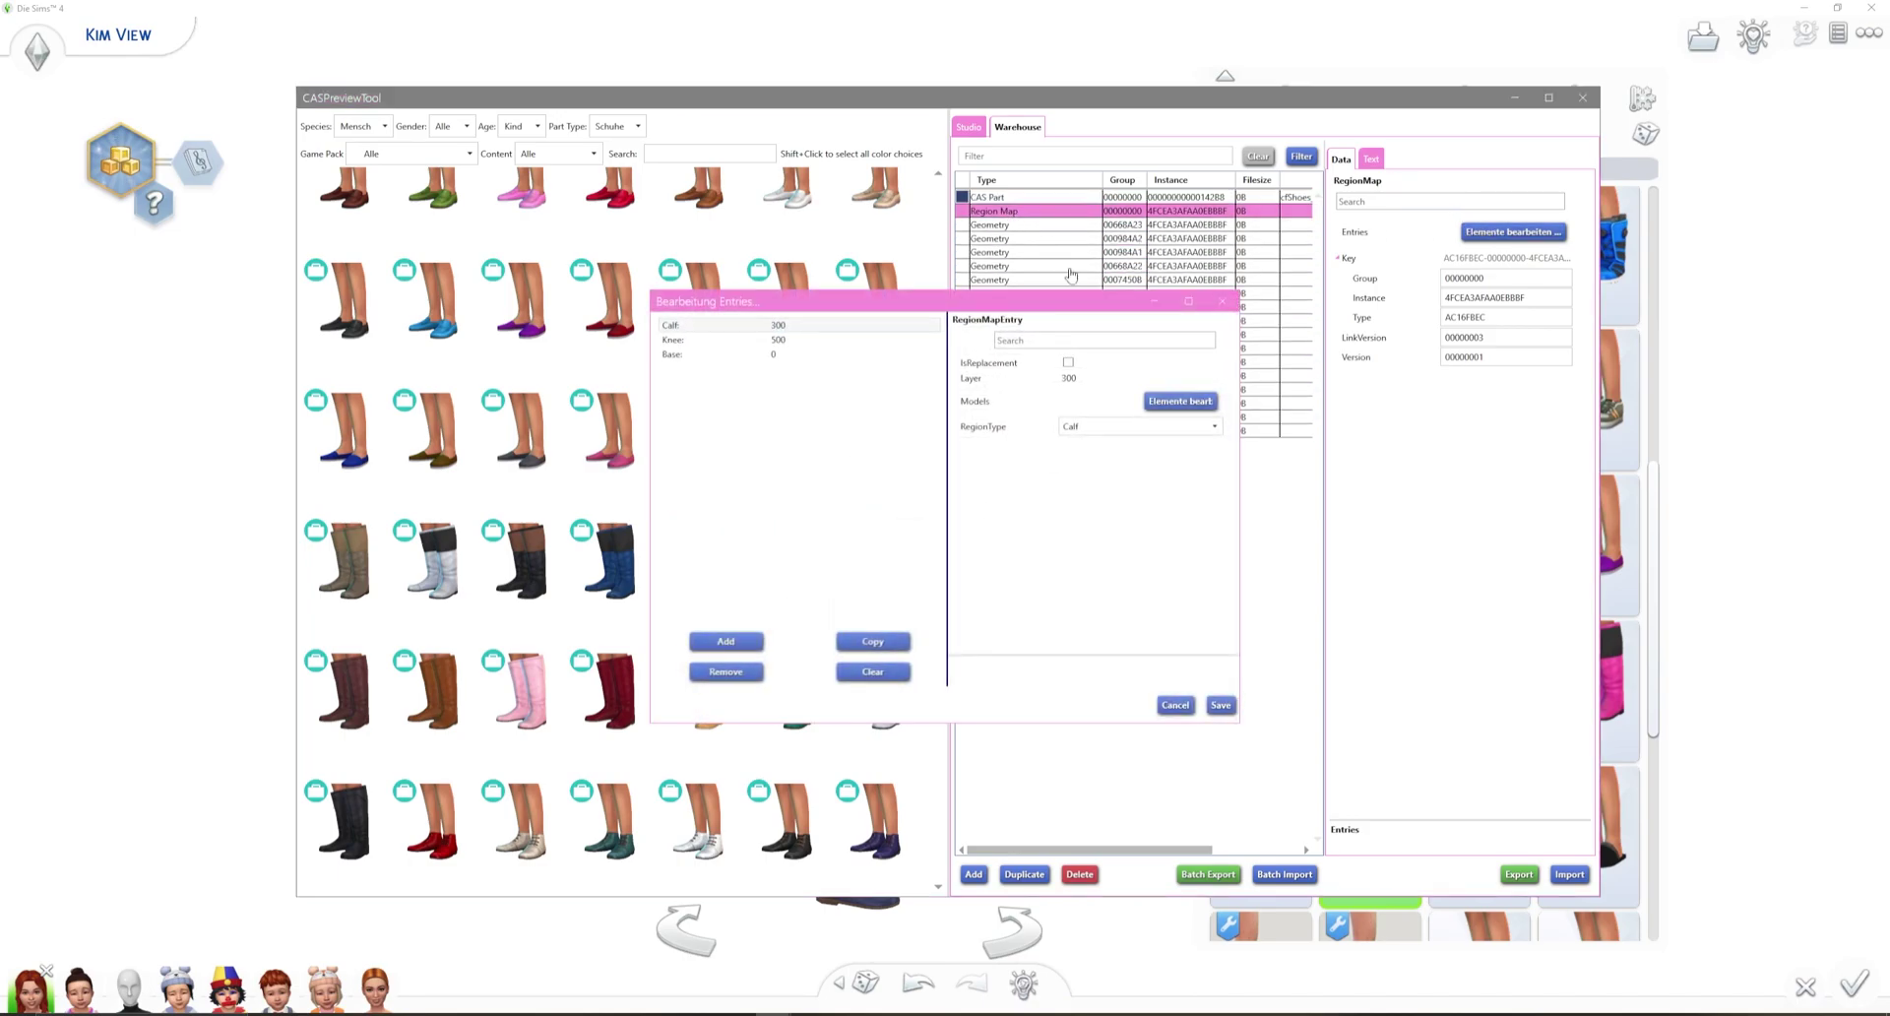
pyautogui.click(788, 342)
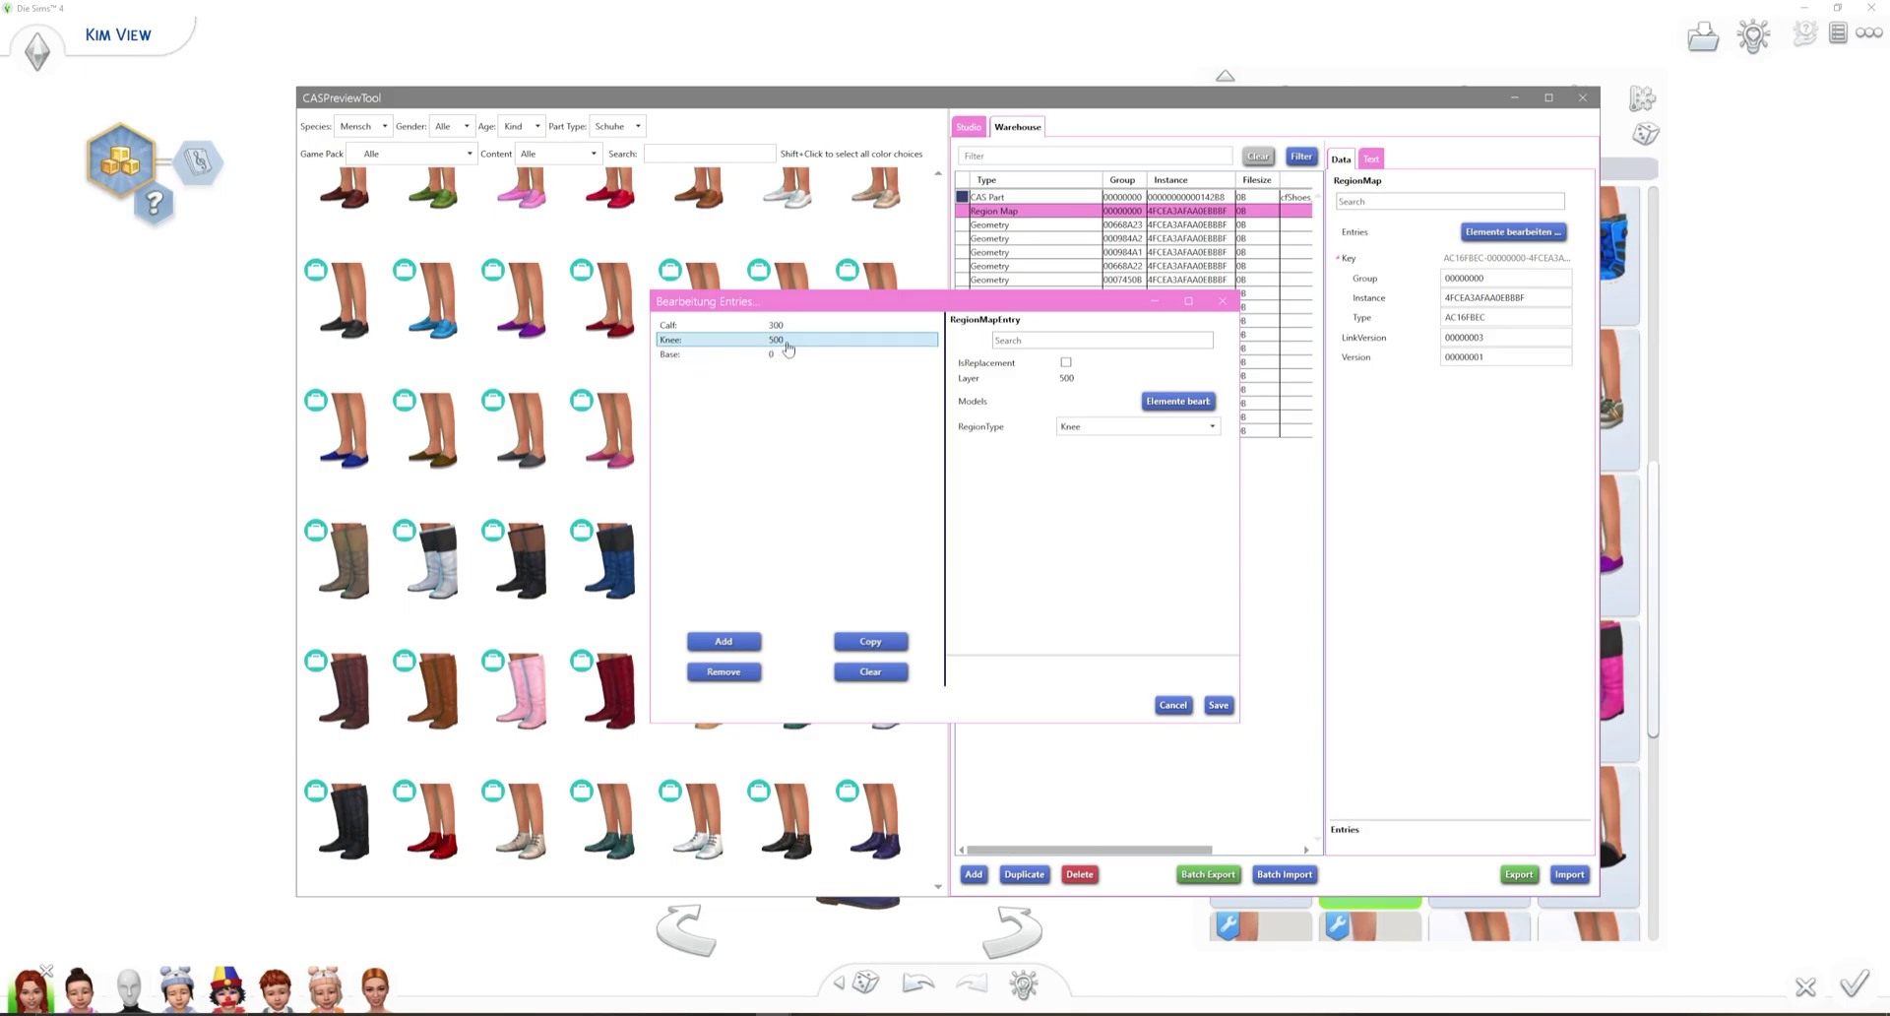
pyautogui.click(1221, 302)
pyautogui.click(1510, 99)
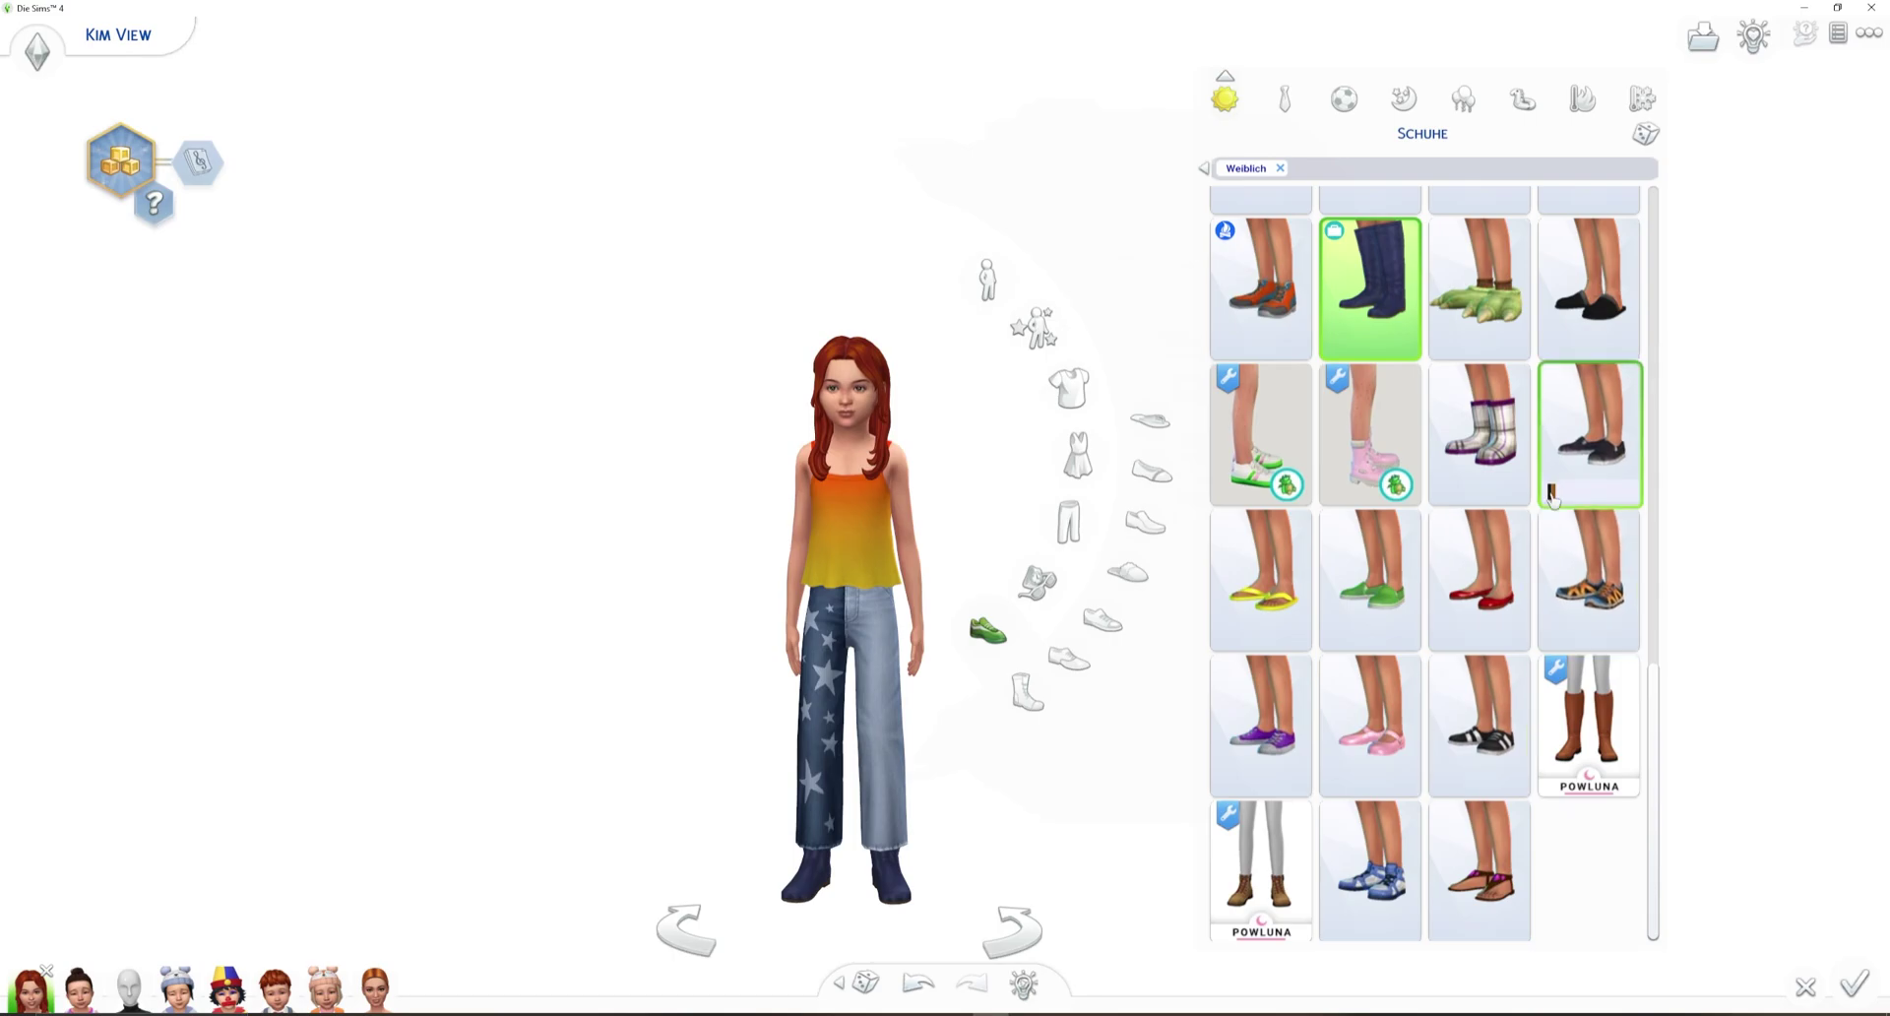
# Try various boots and flat shoes from the shoe catalogue on the child to check how the jeans cover them
pyautogui.scroll(3, 1551, 492)
pyautogui.click(1570, 463)
pyautogui.scroll(4, 1571, 463)
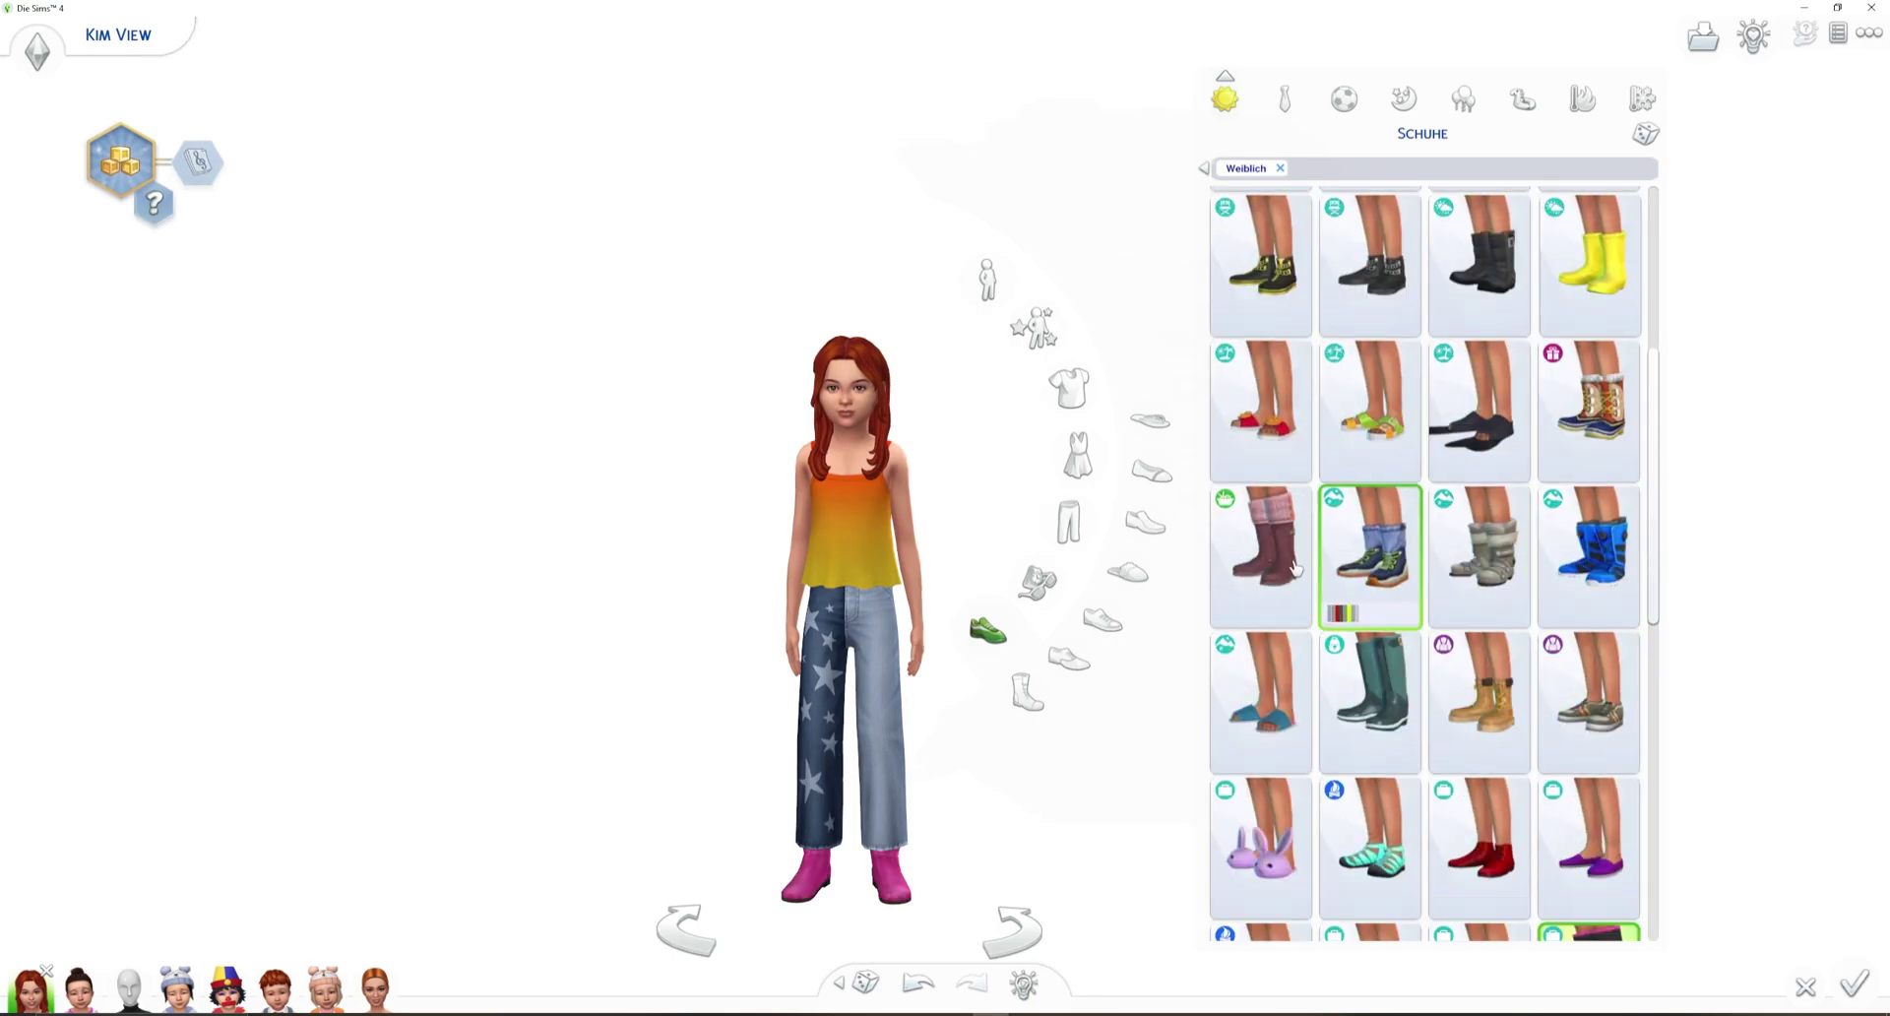
pyautogui.click(1590, 261)
pyautogui.scroll(3, 1575, 276)
pyautogui.click(1388, 278)
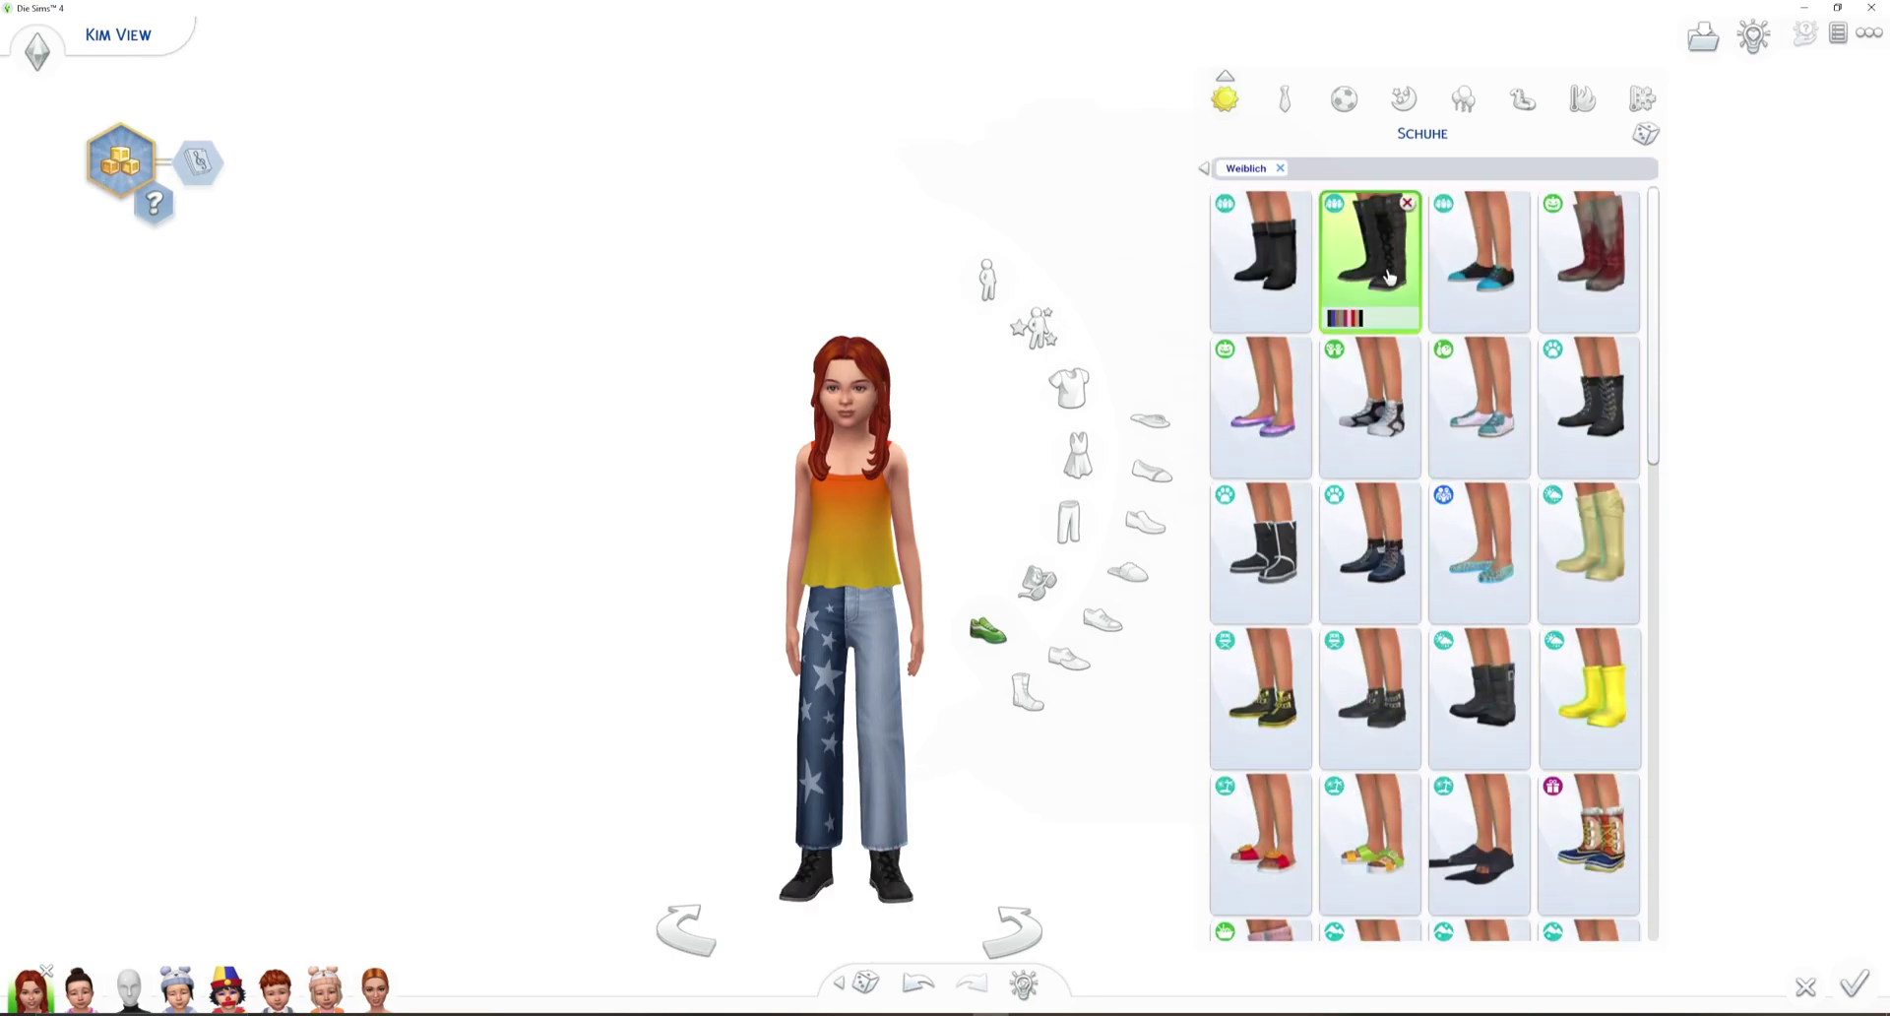
pyautogui.click(1588, 256)
pyautogui.click(1589, 403)
pyautogui.click(1260, 256)
pyautogui.click(1276, 390)
pyautogui.click(1370, 552)
pyautogui.click(1467, 558)
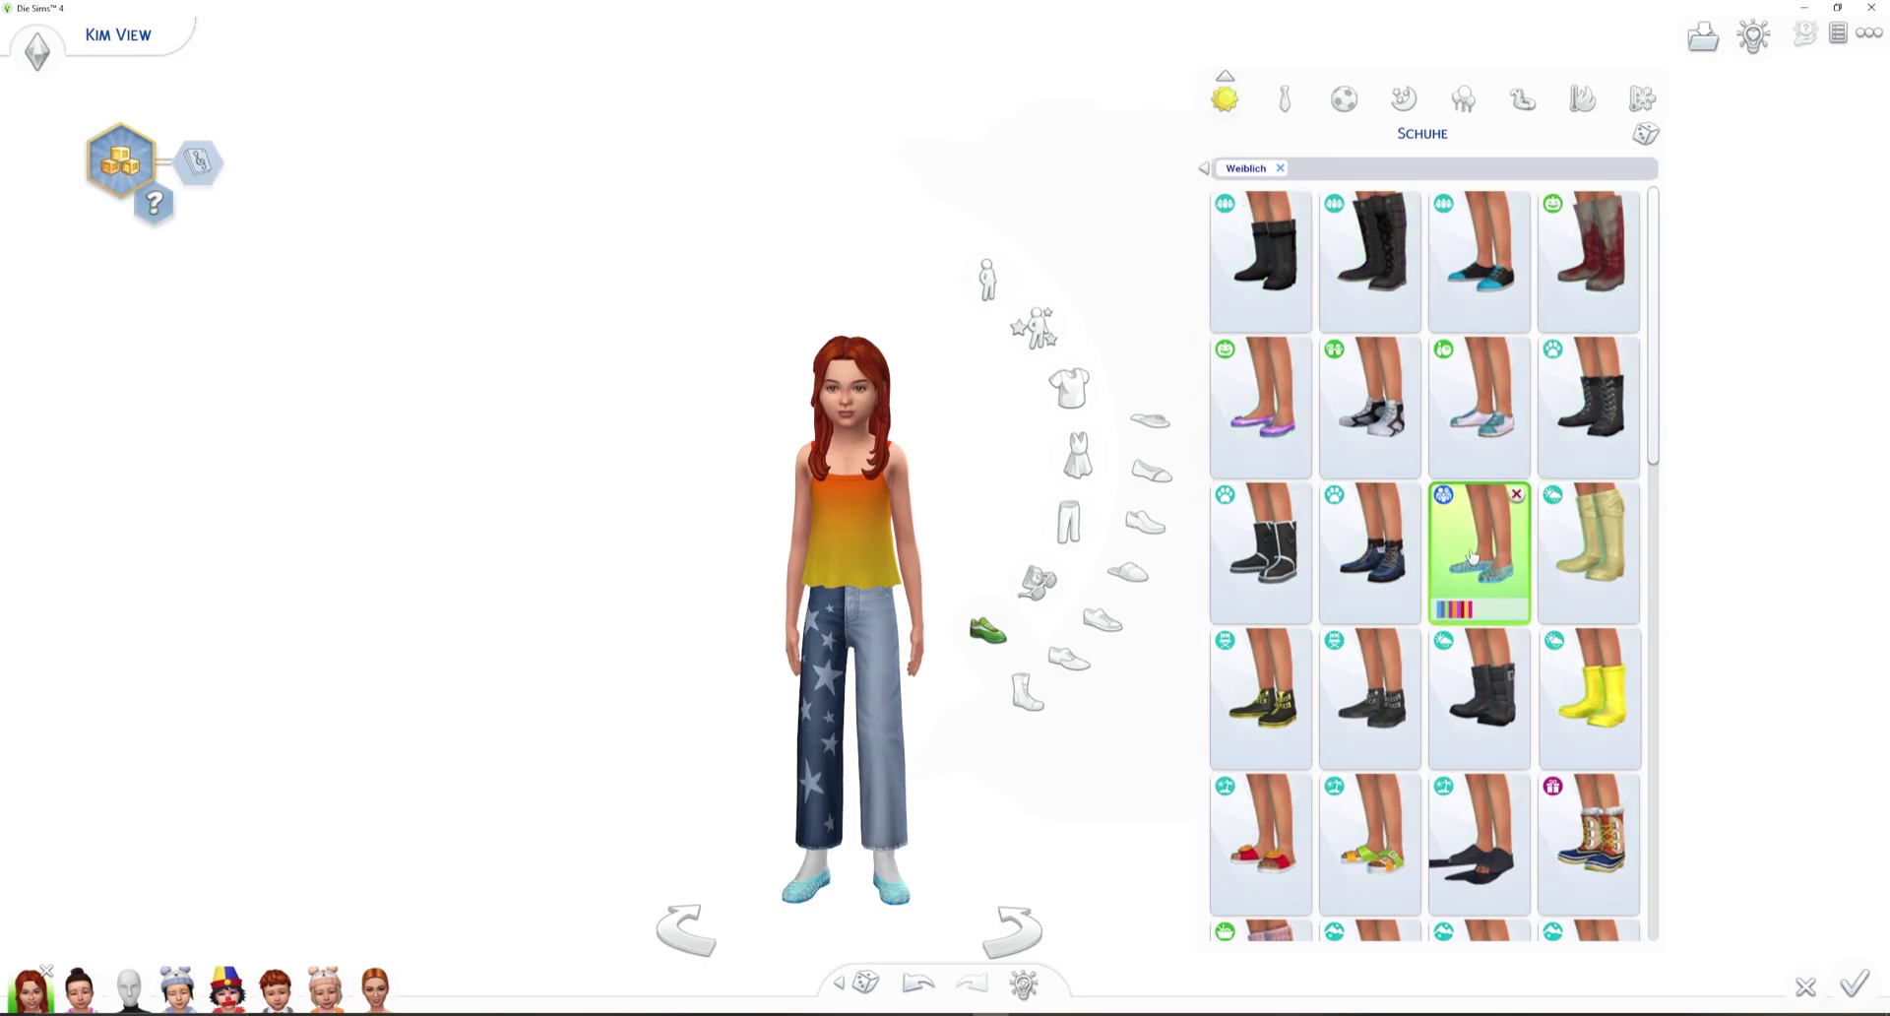